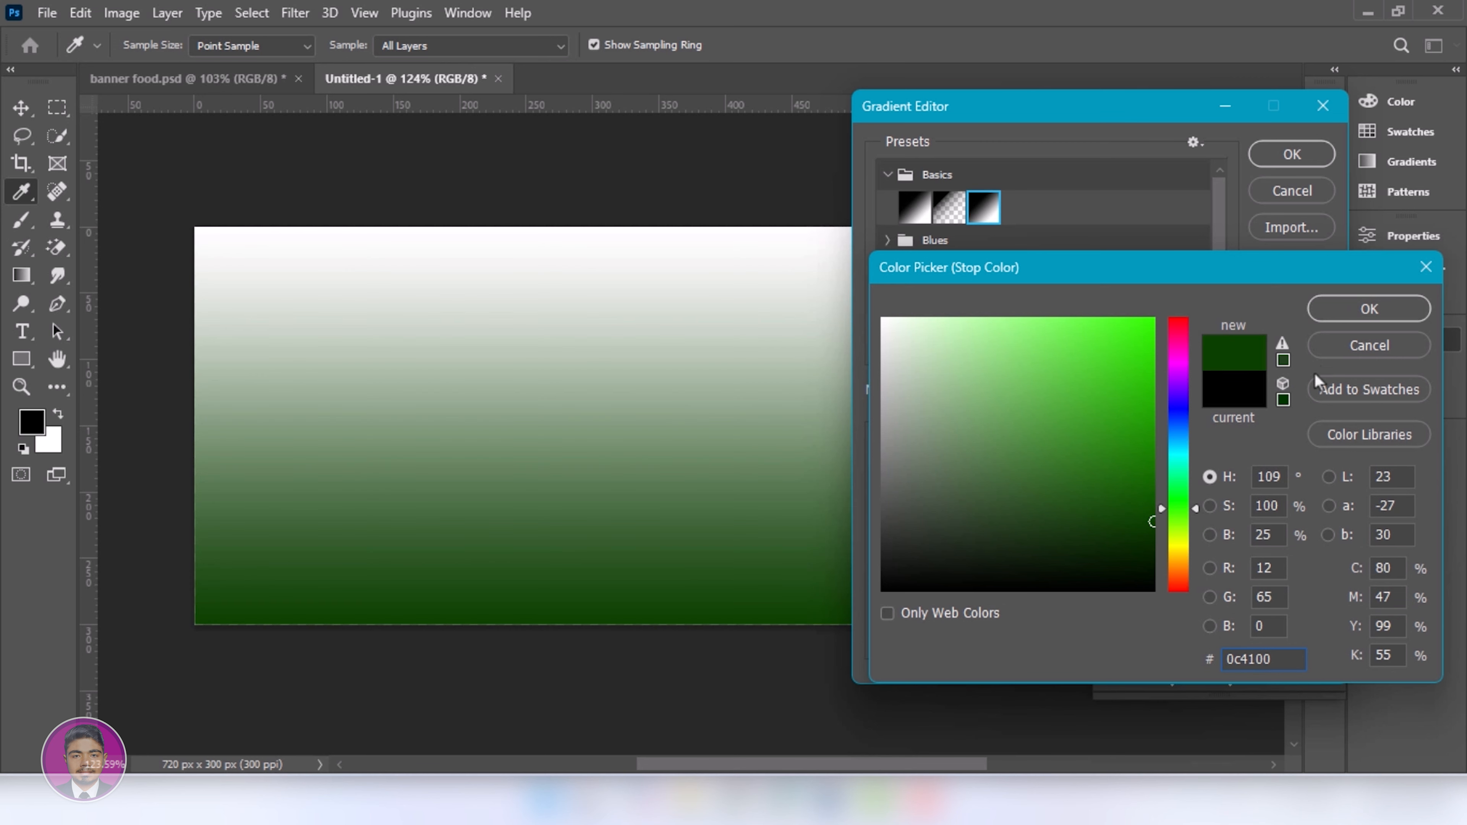
Set the gradient's dark stop to 0c4100 and its white stop to a brighter green of the same hue.
left_click_drag(1289, 661, 1181, 680)
key("ctrl+c")
left_click(1366, 310)
left_click(1314, 537)
left_click(991, 626)
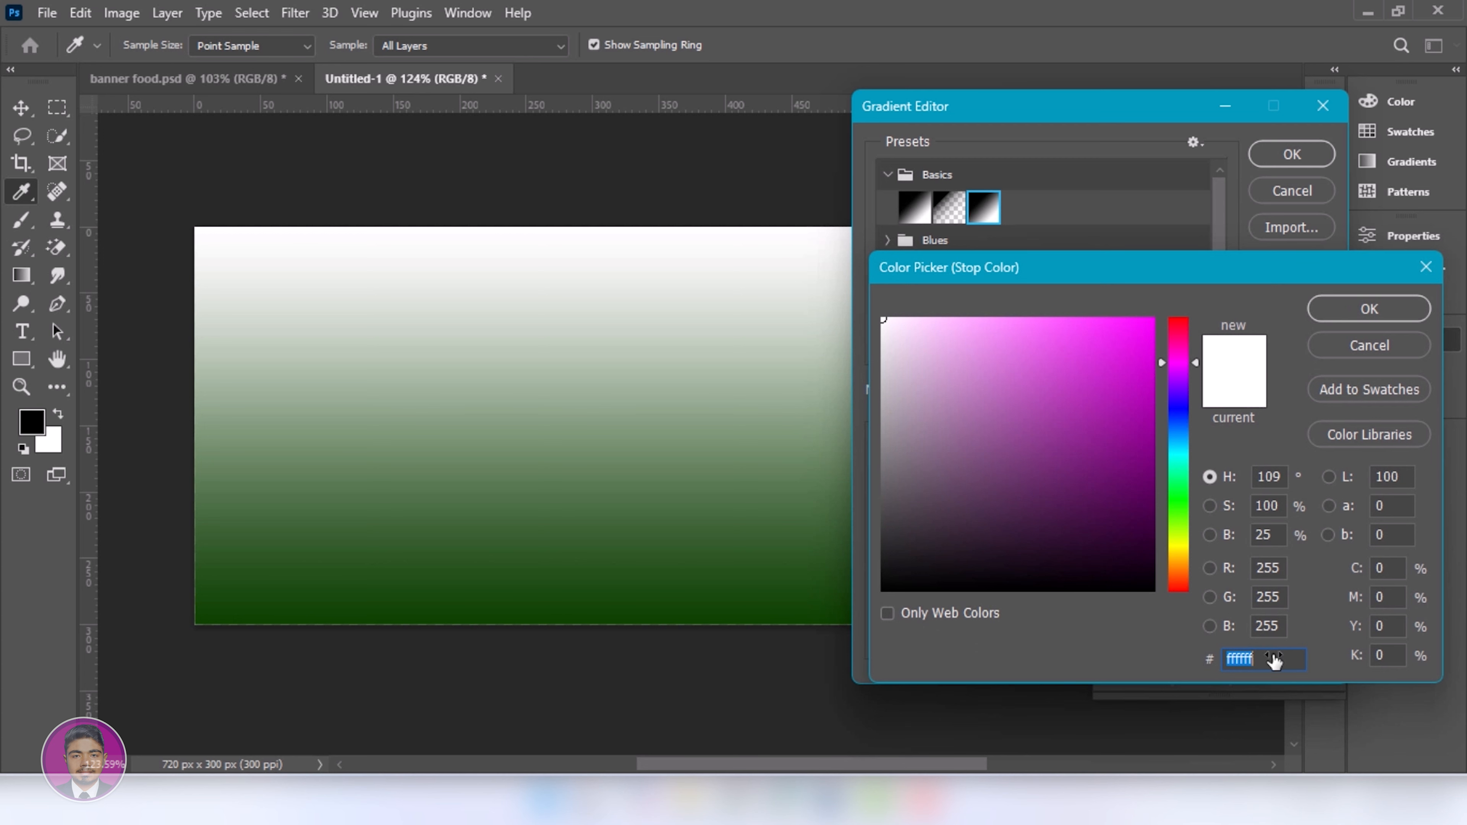
key("ctrl+v")
left_click(1149, 475)
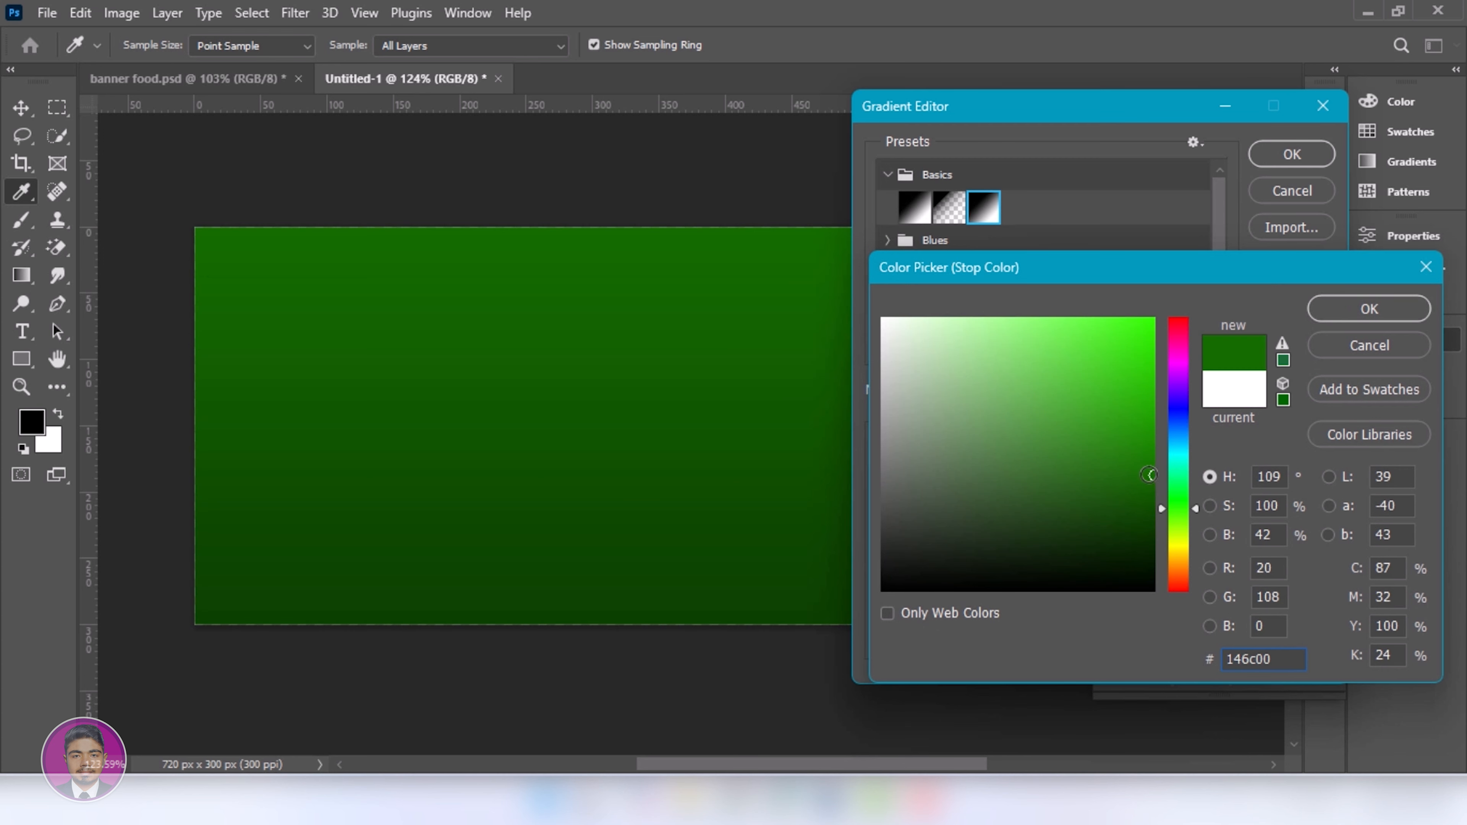
left_click(1154, 471)
left_click(1369, 309)
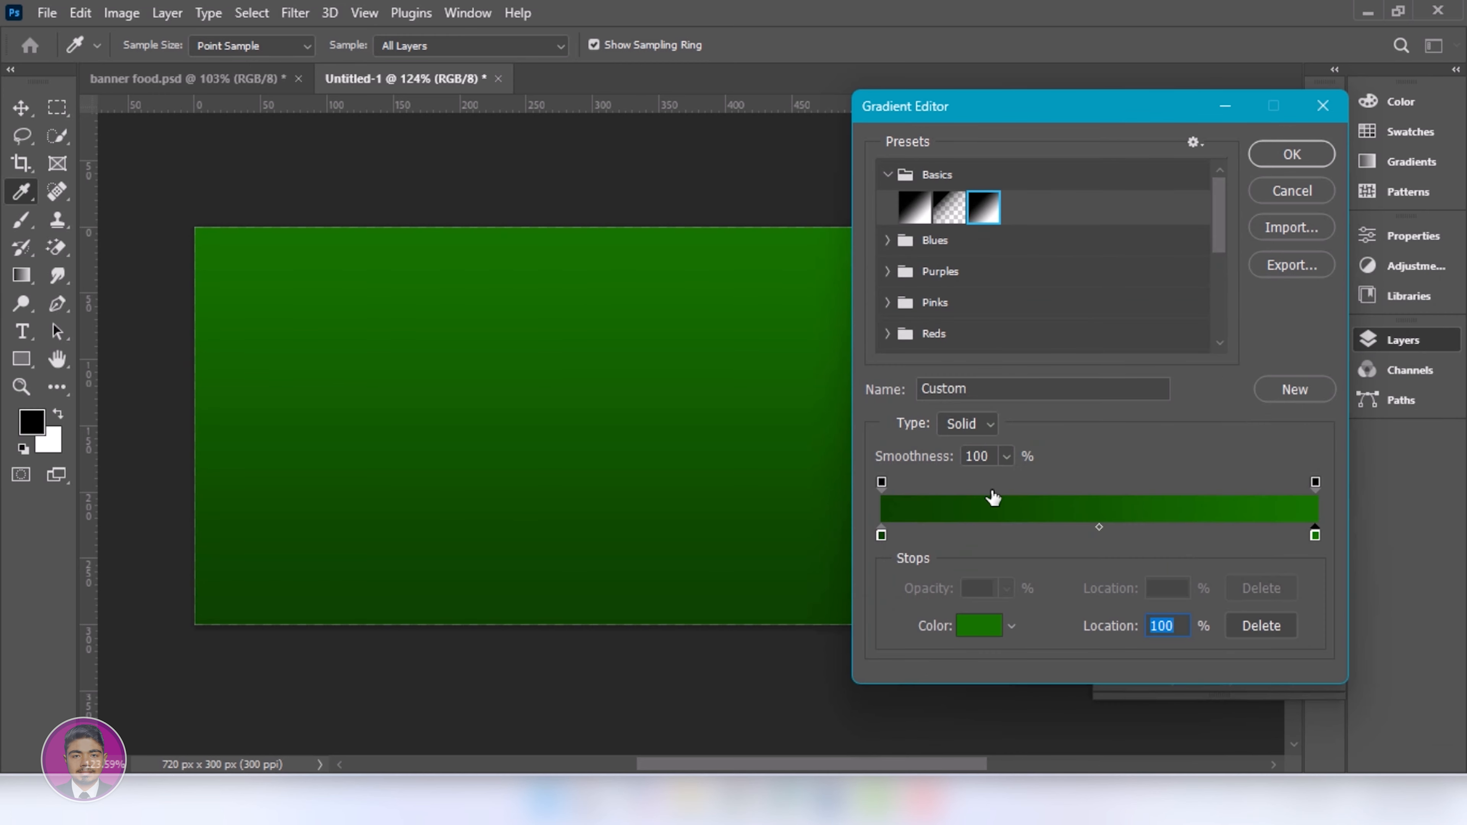
left_click(1292, 153)
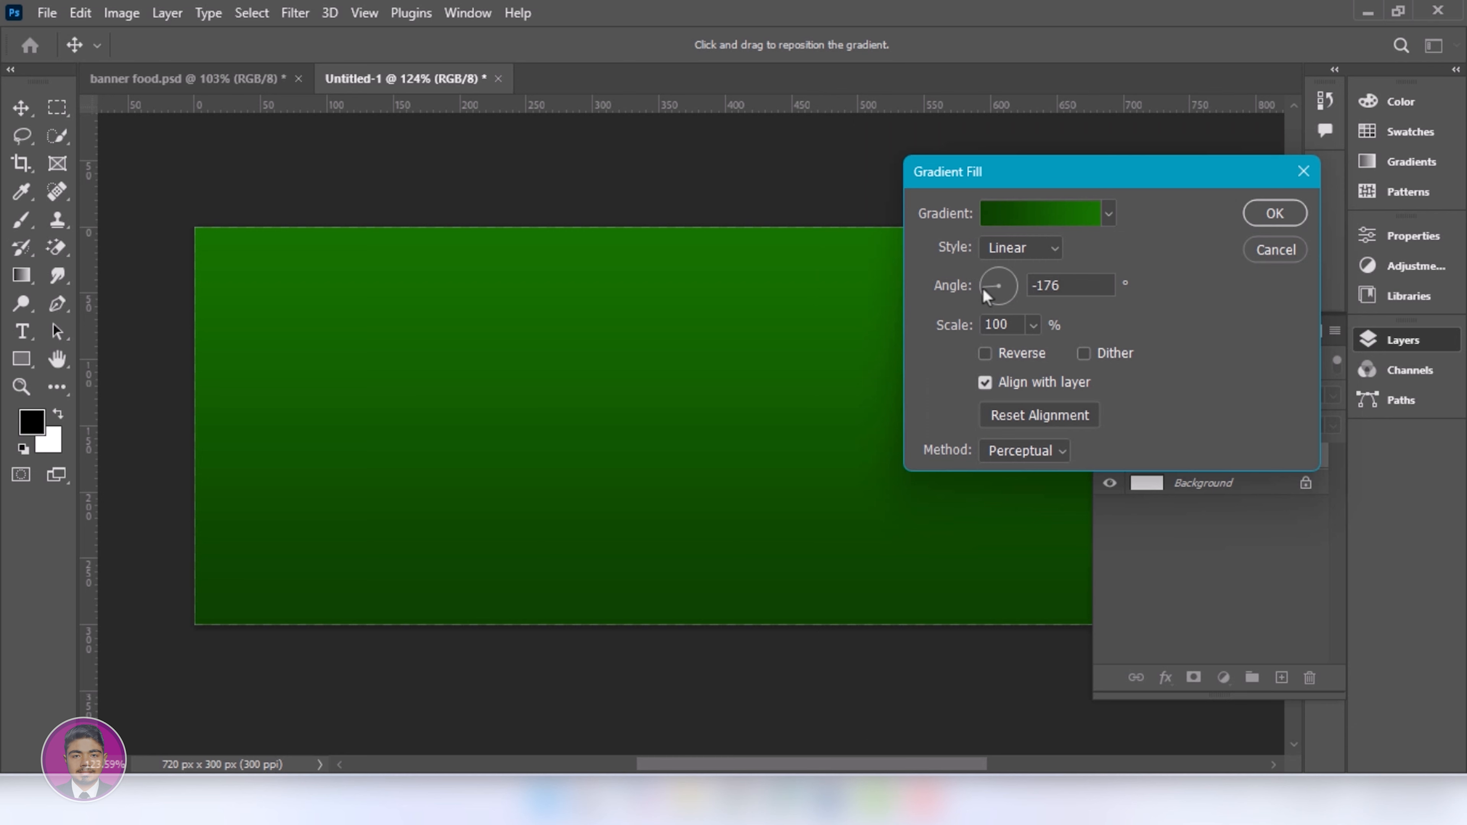
Make the gradient fill radial and reversed with an angle of -176°, and apply it.
left_click(982, 286)
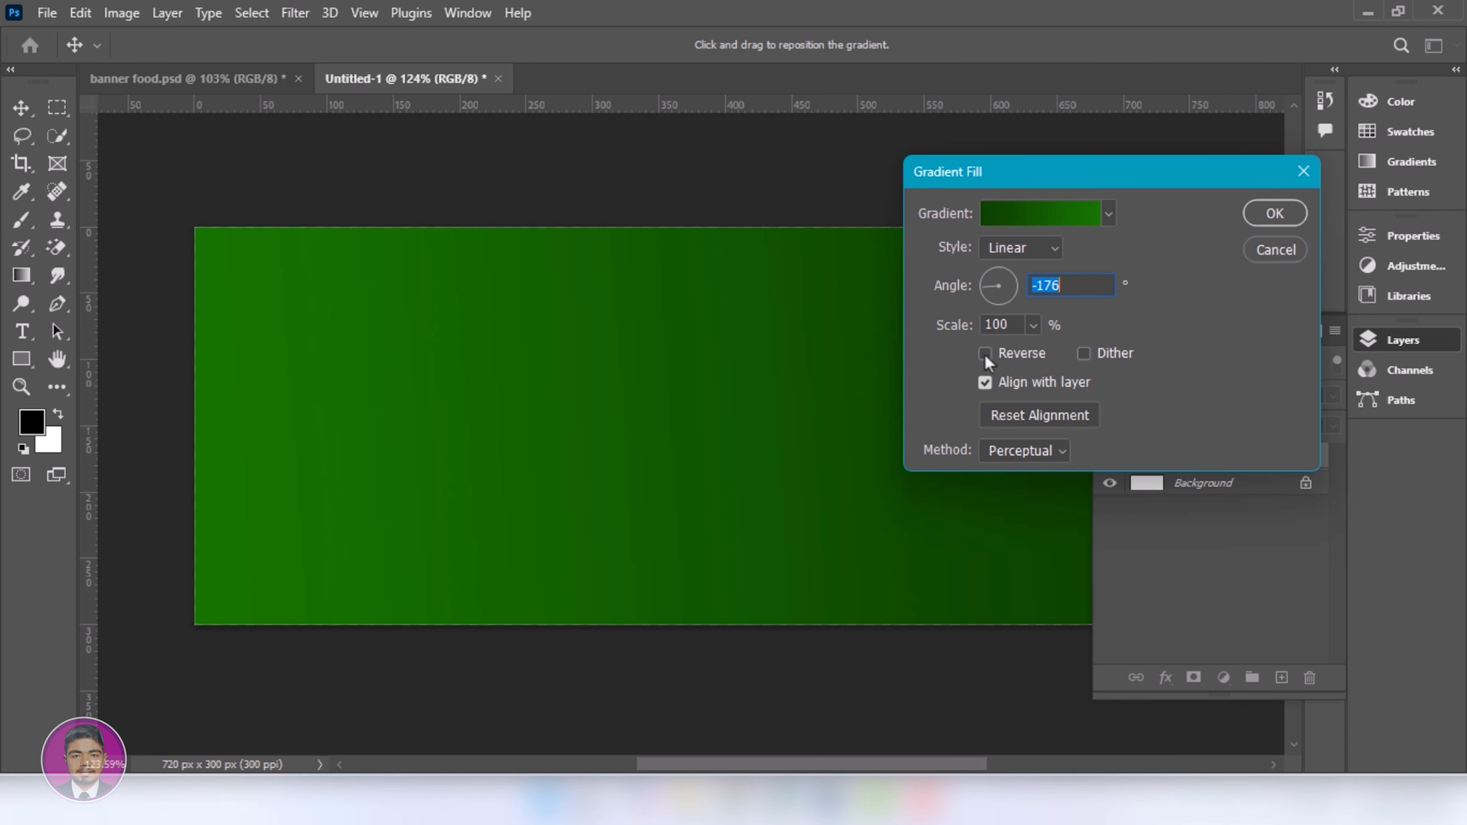
left_click(1020, 248)
left_click(1016, 285)
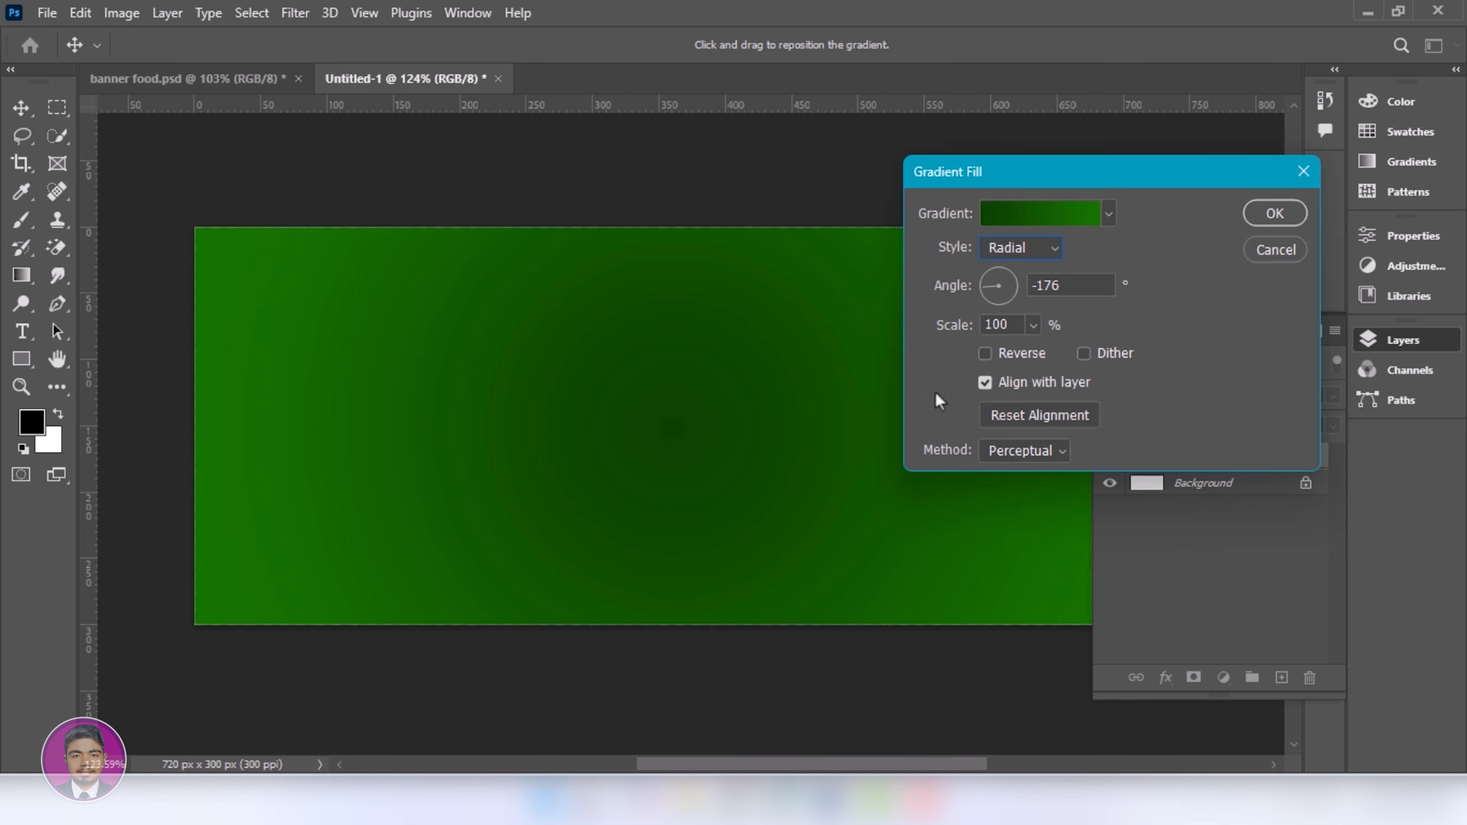
left_click(986, 355)
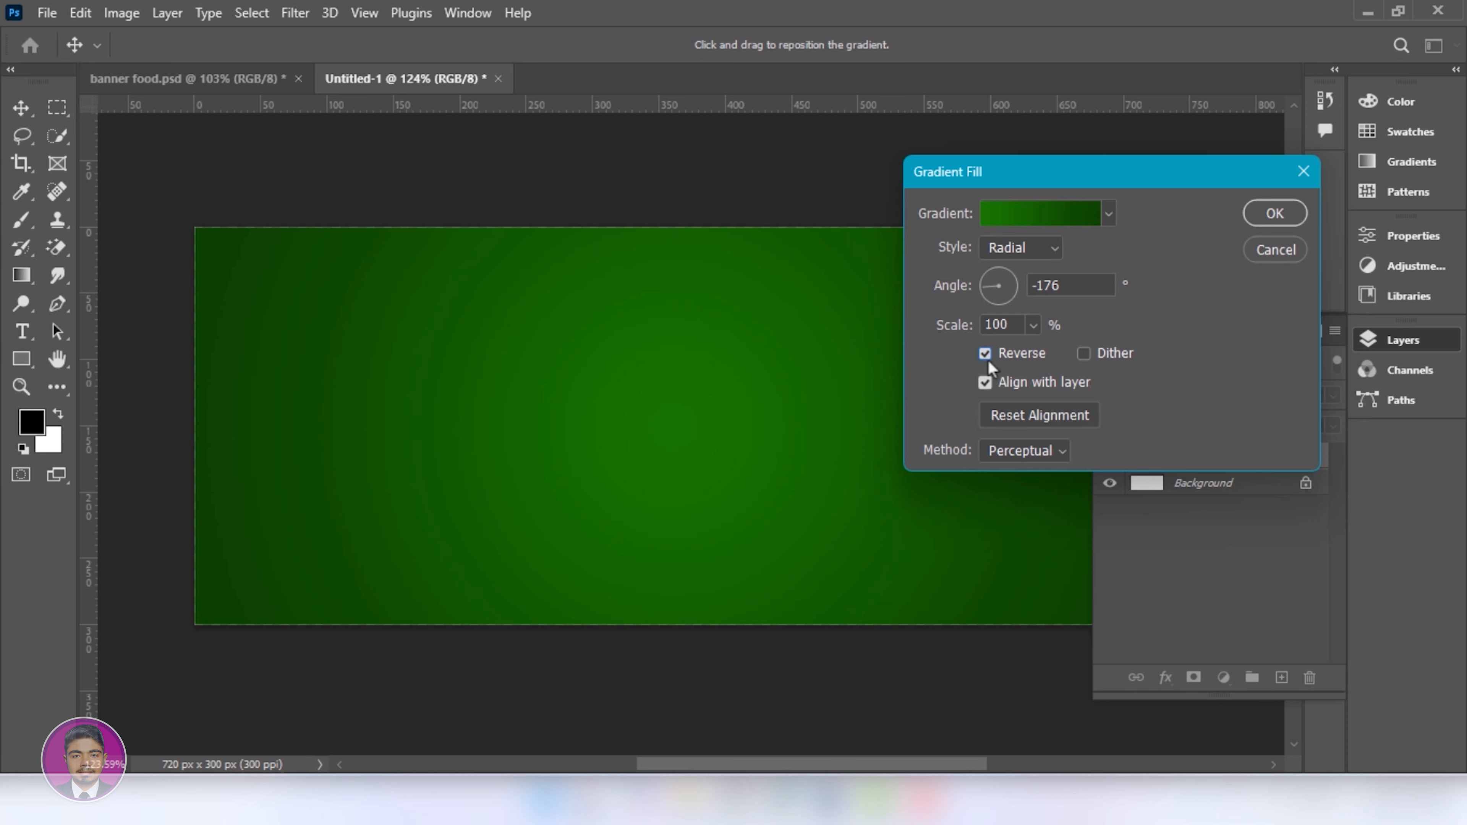
left_click(1274, 213)
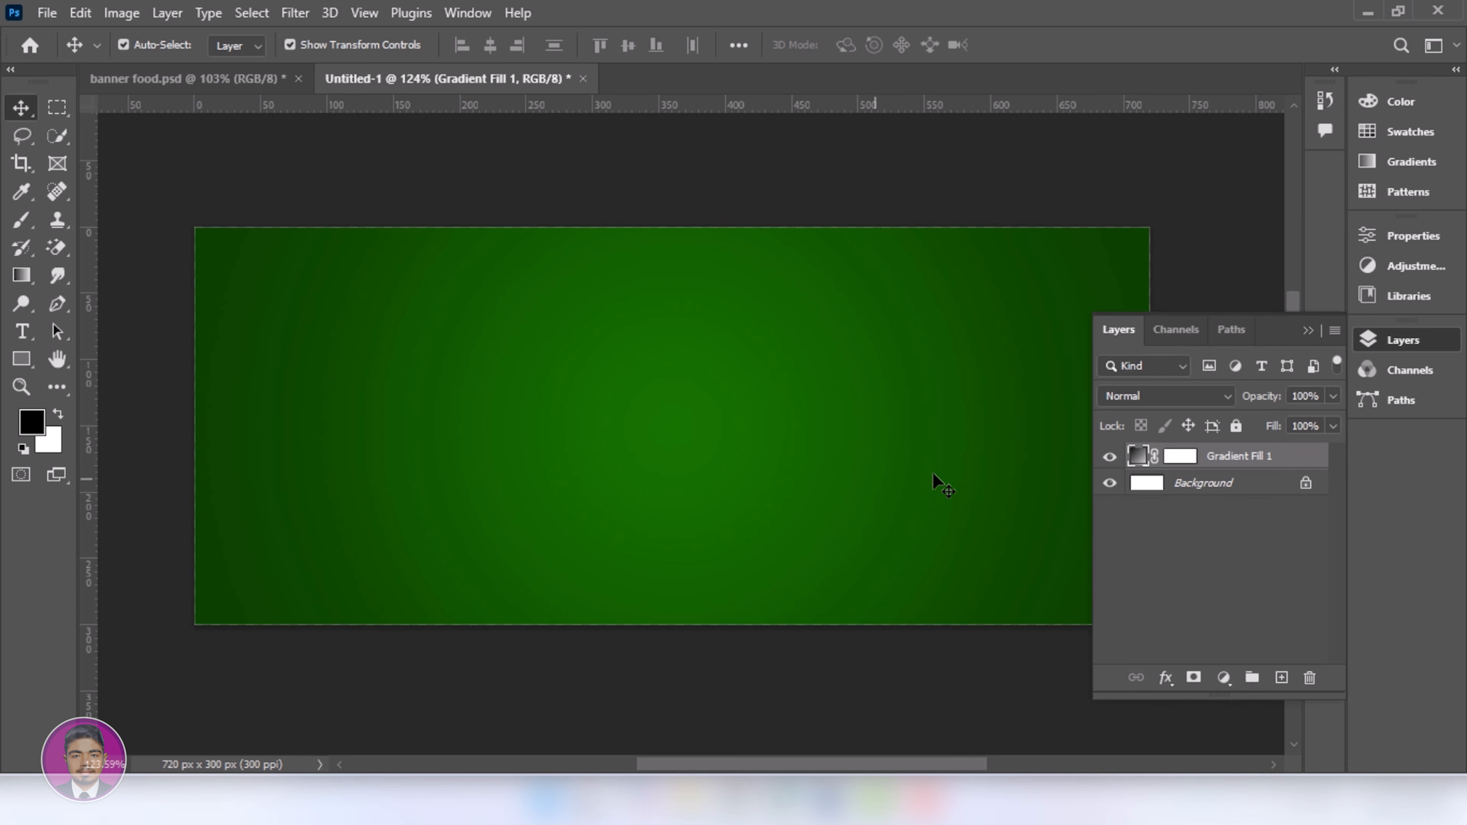
left_click(1308, 331)
Draw a white rectangle about 722 by 69 px along the banner's lower edge, without a stroke.
left_click(21, 359)
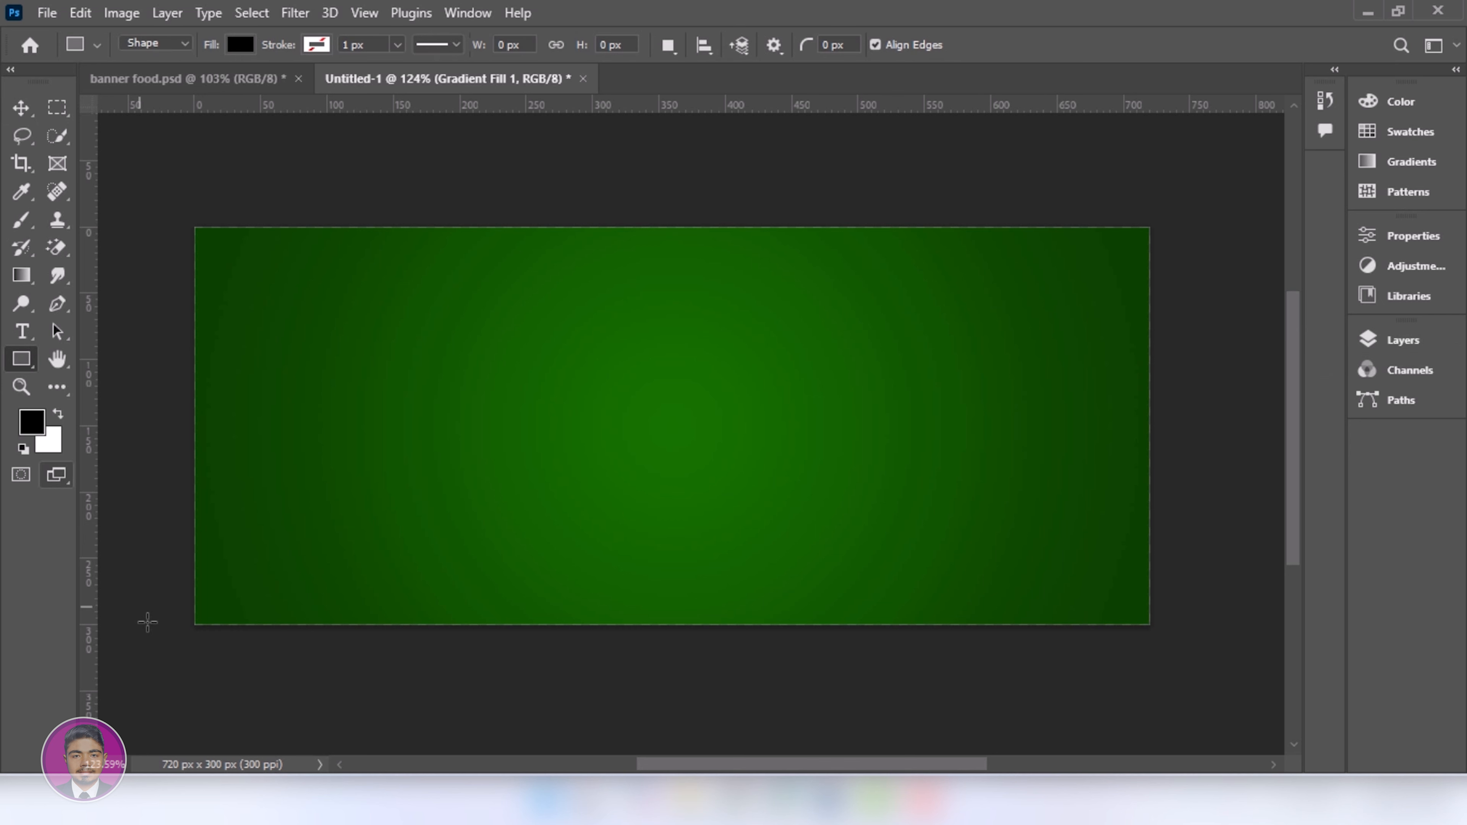
left_click(239, 45)
left_click(176, 155)
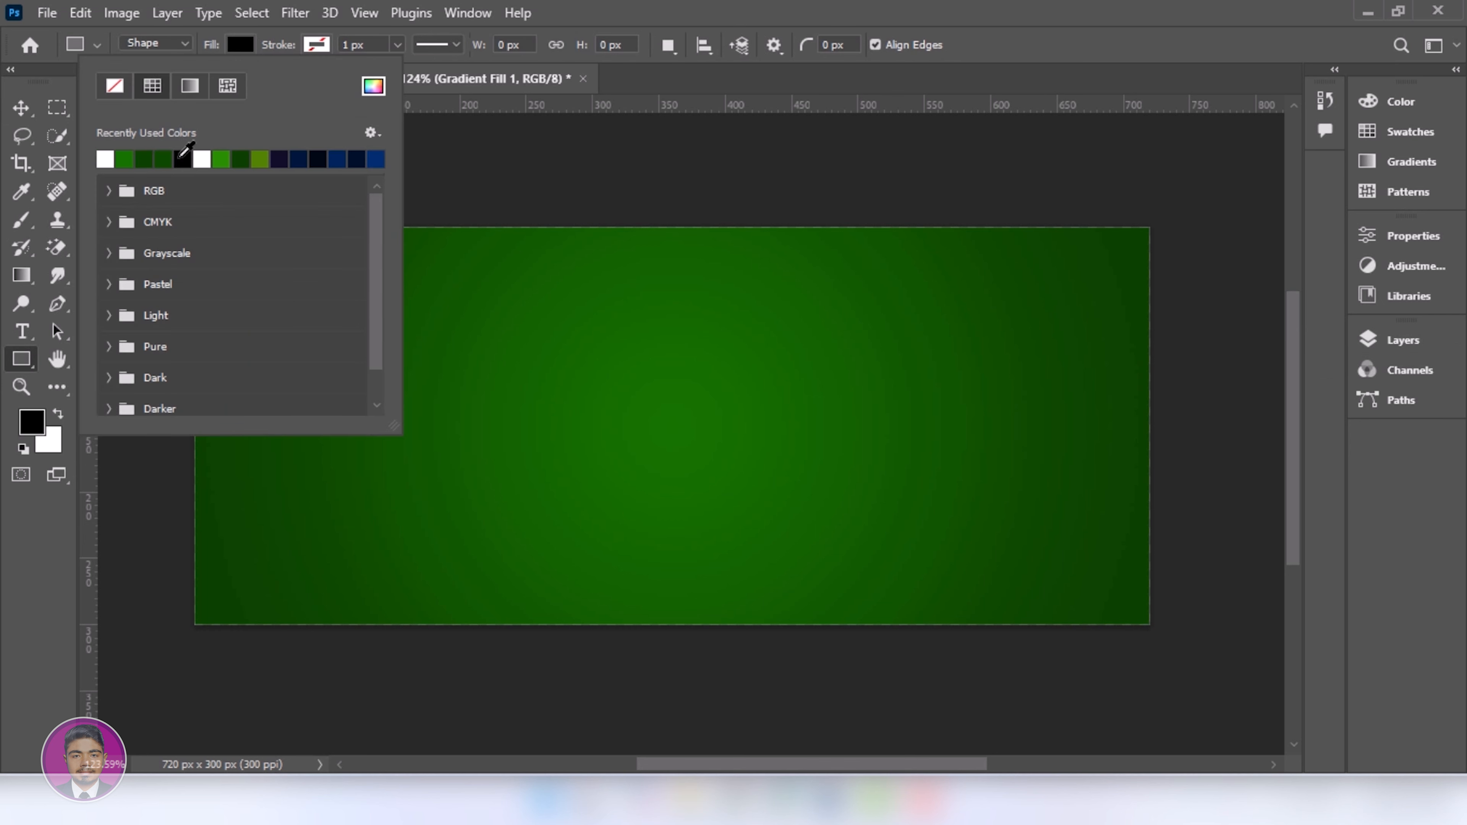
left_click(103, 611)
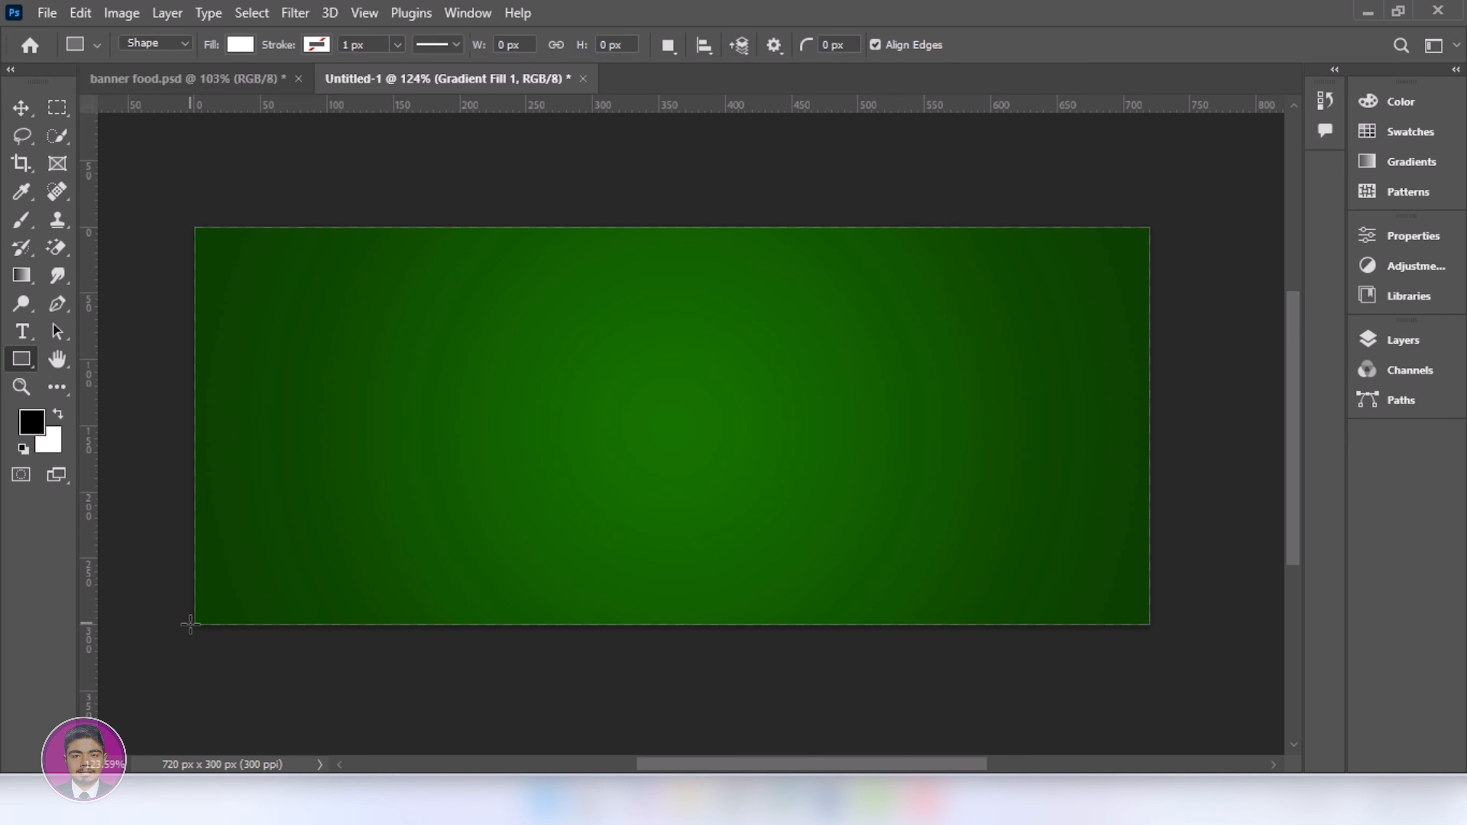
left_click_drag(192, 625, 1151, 534)
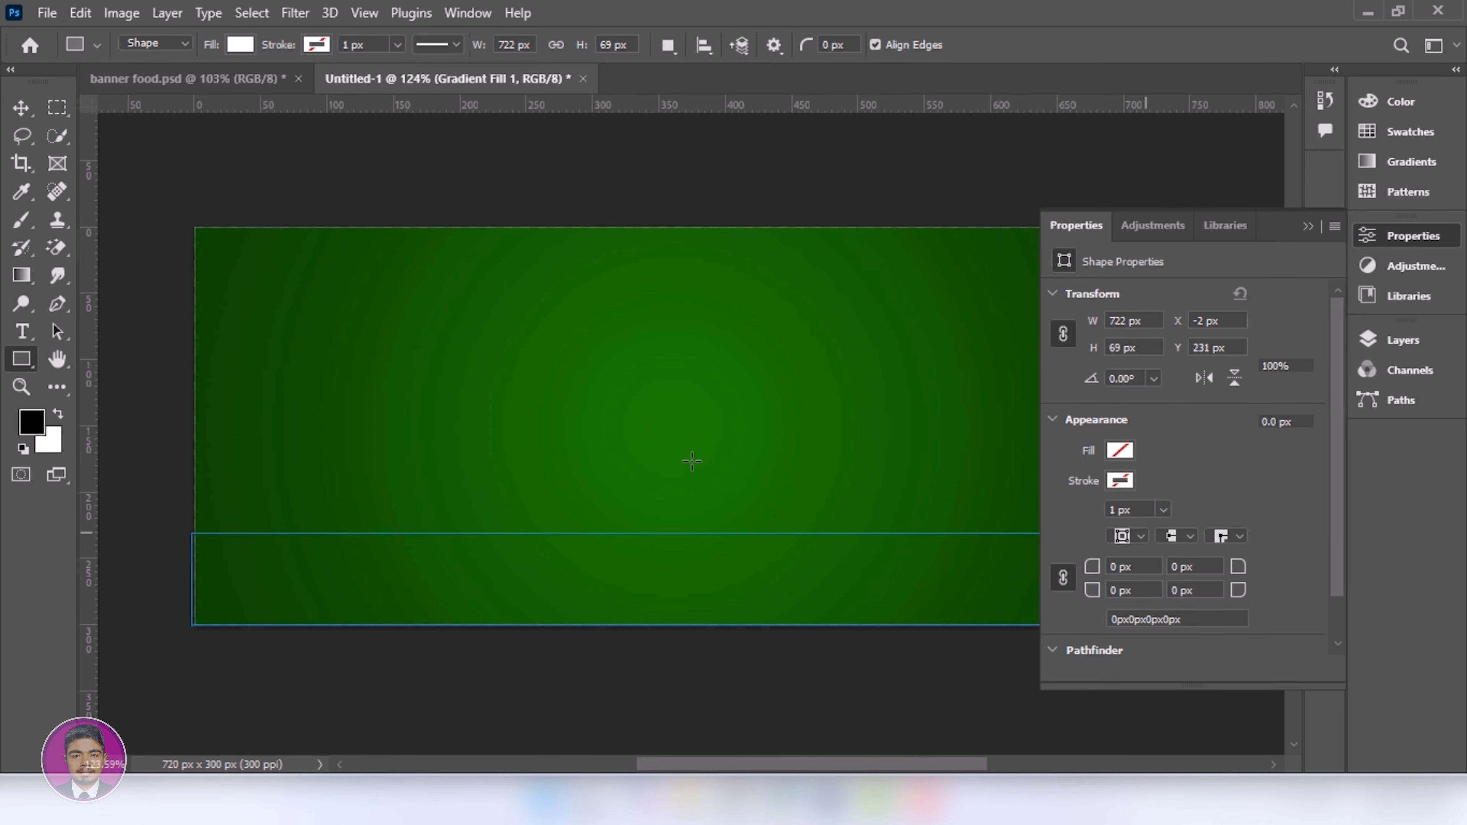
left_click(20, 108)
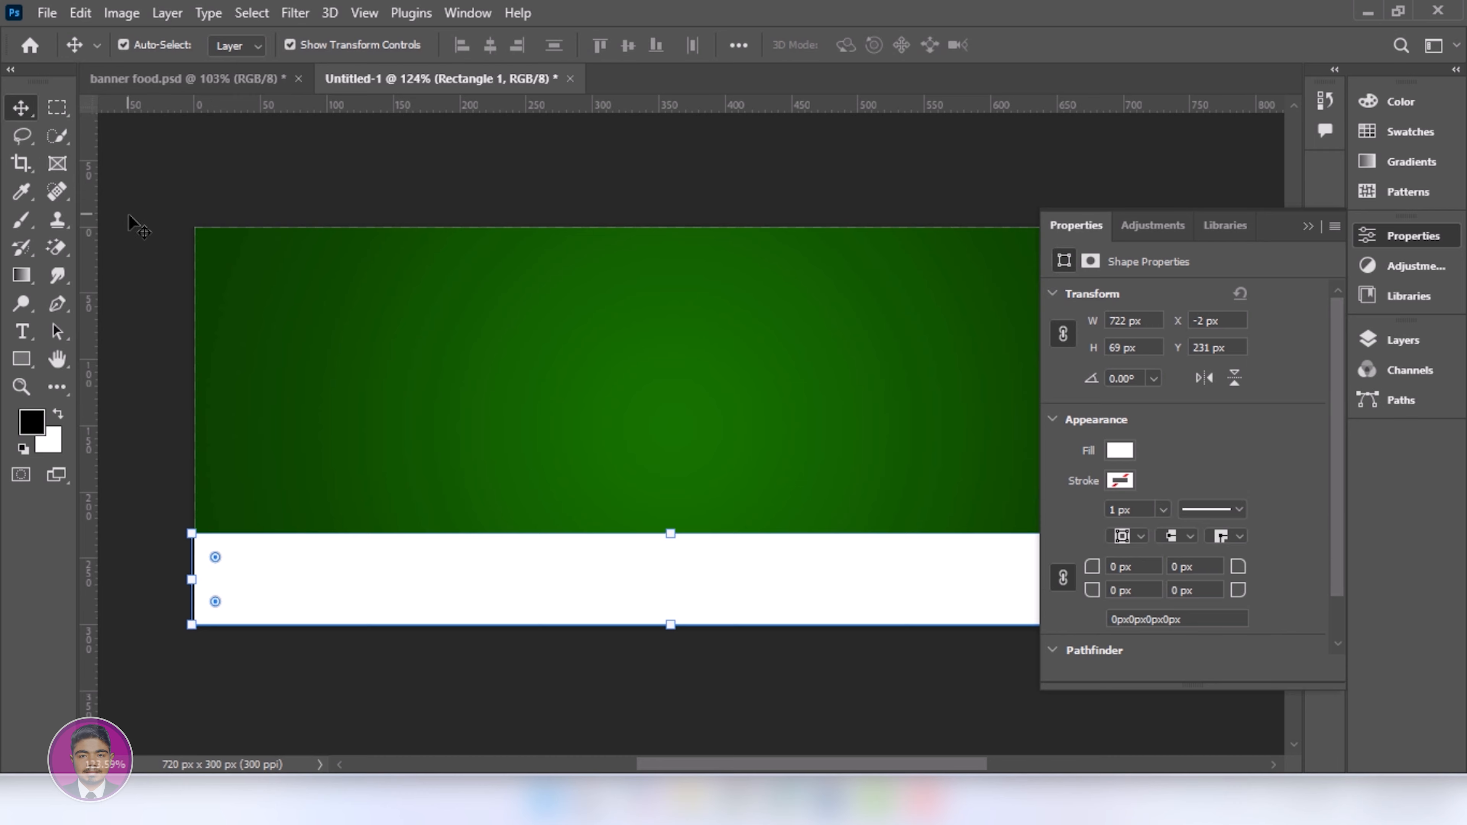
left_click(139, 225)
Place the food-images-png salad bowl picture as an embedded image in the banner.
left_click(47, 12)
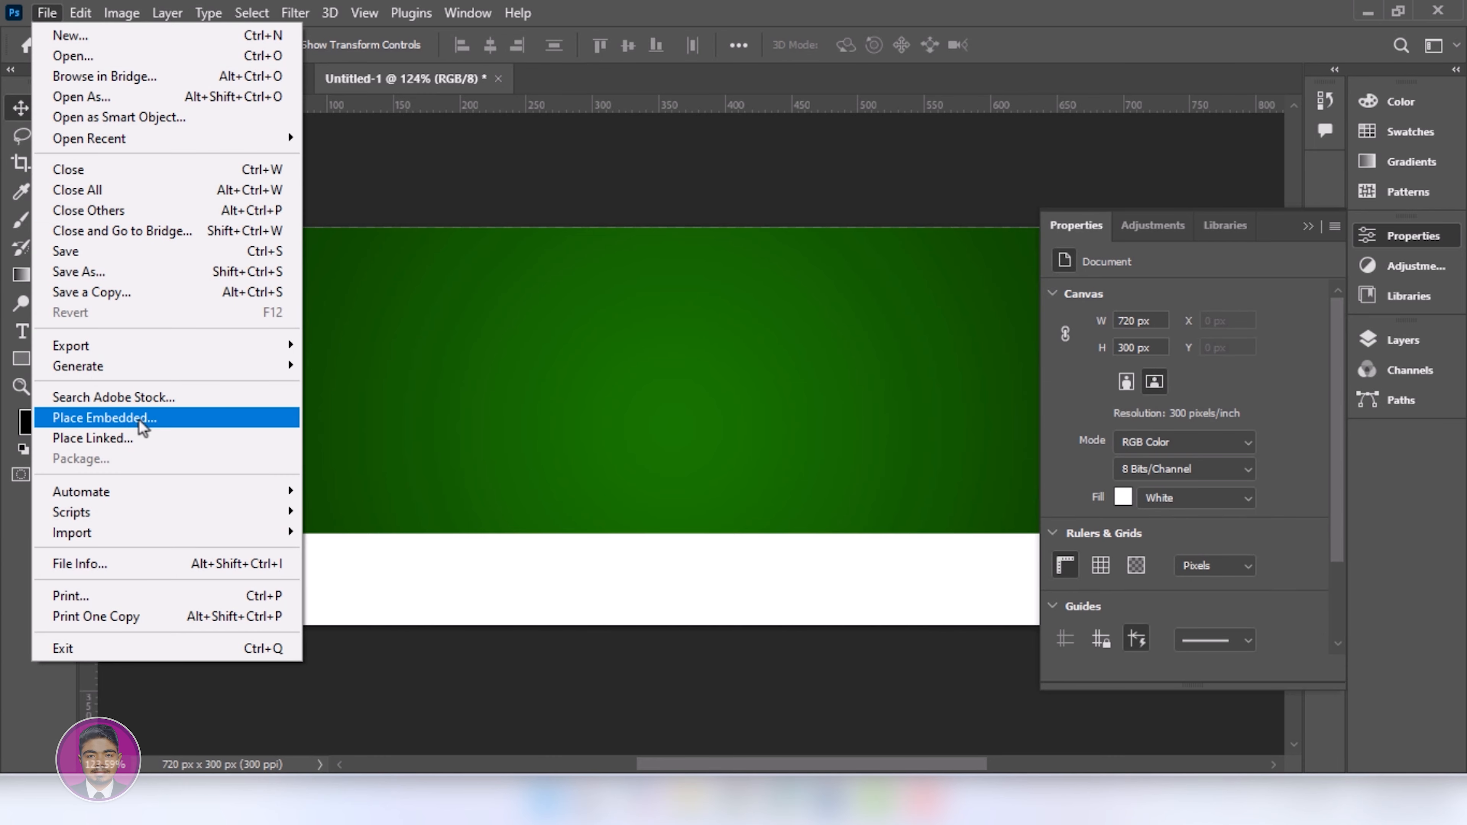
left_click(138, 417)
left_click(538, 202)
left_click(556, 472)
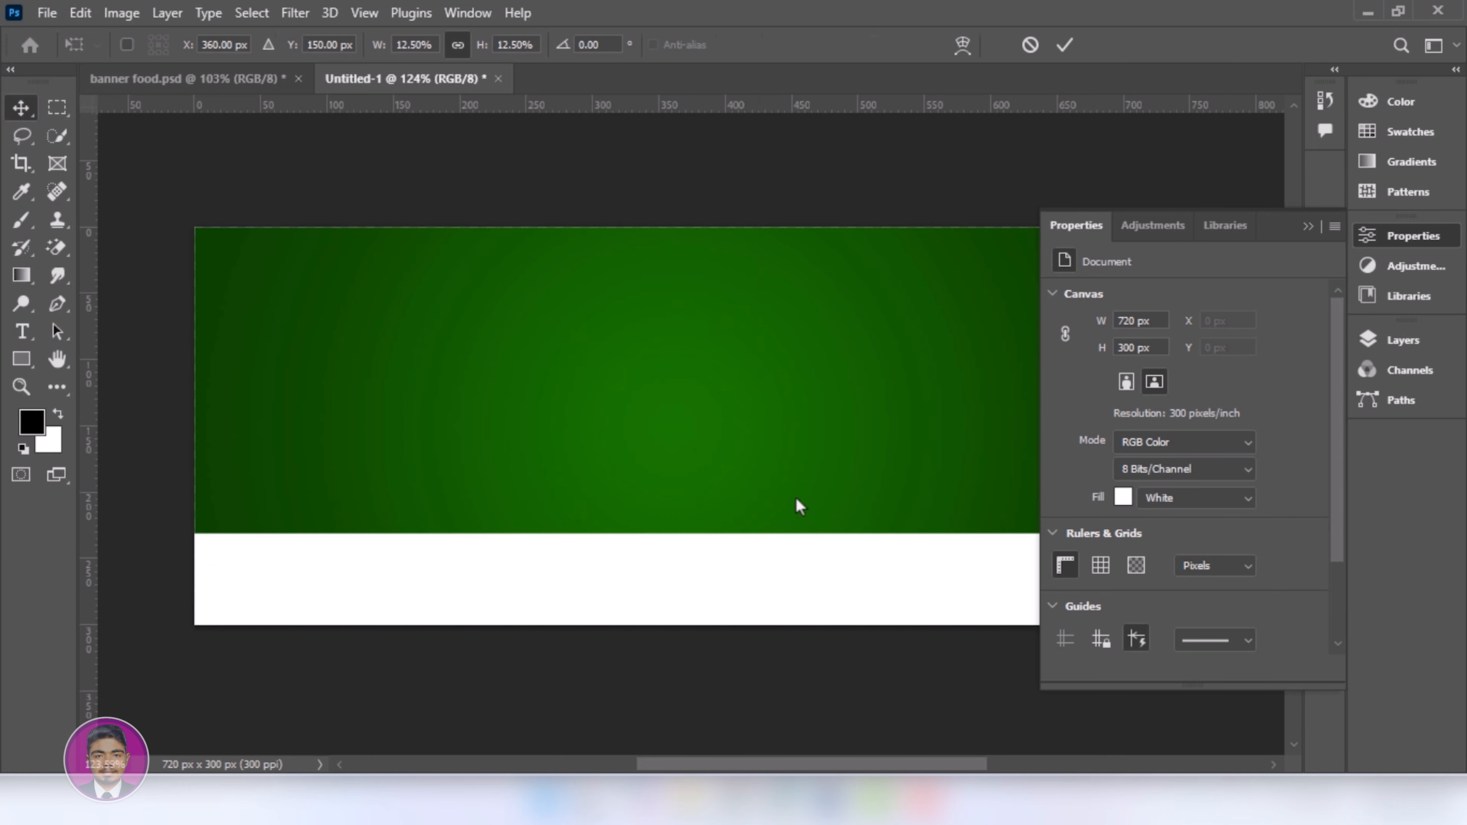
Scale down the salad bowl image and position it on the banner's right side, overlapping the white strip.
left_click_drag(459, 430, 570, 413)
left_click_drag(670, 448, 987, 472)
left_click(1308, 227)
left_click_drag(789, 444, 774, 447)
left_click_drag(953, 460, 957, 456)
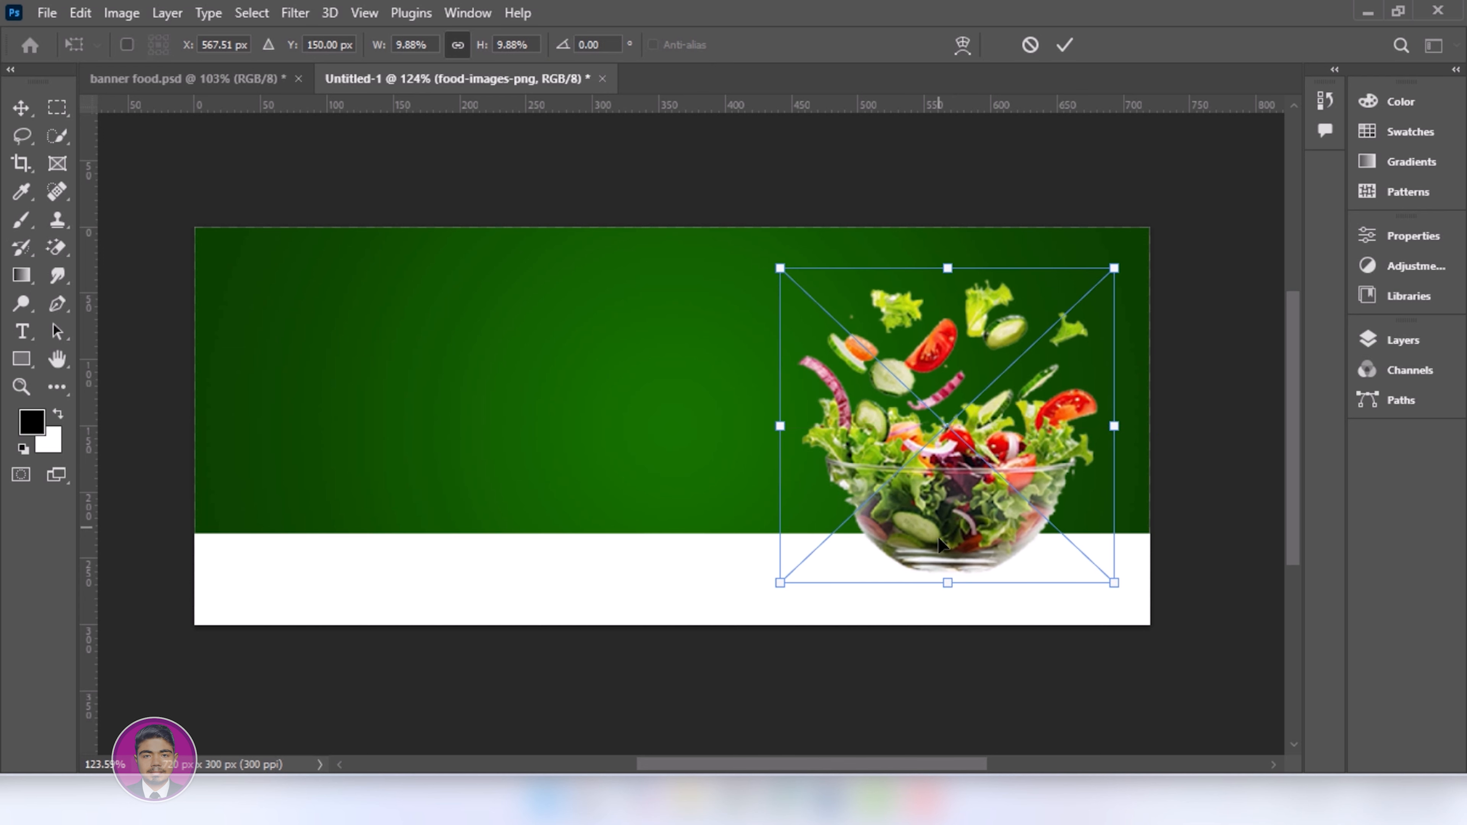
left_click_drag(949, 588, 946, 592)
left_click(1064, 45)
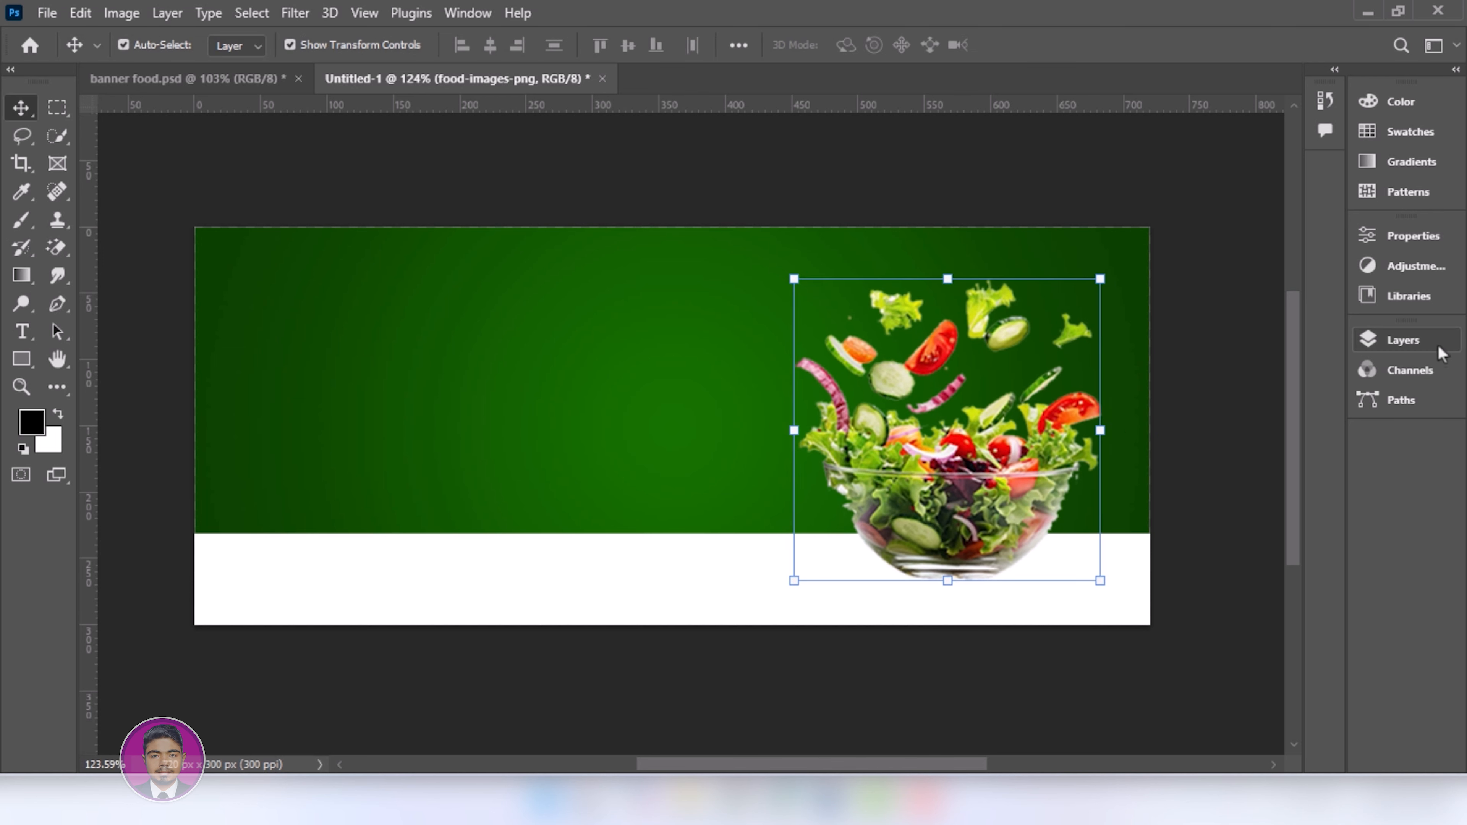
Add a new layer beneath the salad bowl and paint one soft black brush spot on it.
left_click(1427, 342)
left_click(1215, 484)
left_click(1281, 677)
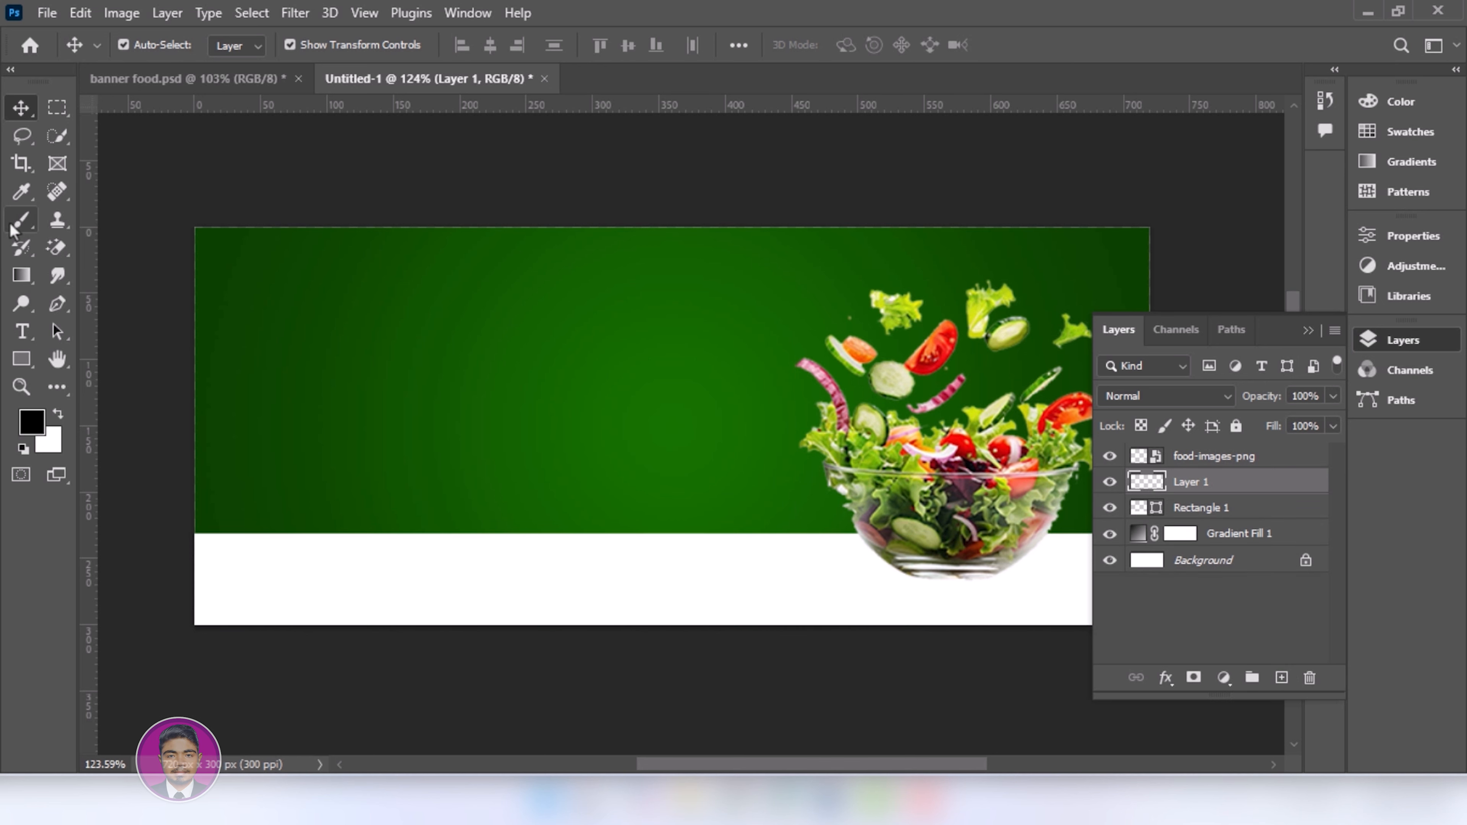
left_click(22, 220)
left_click(594, 424)
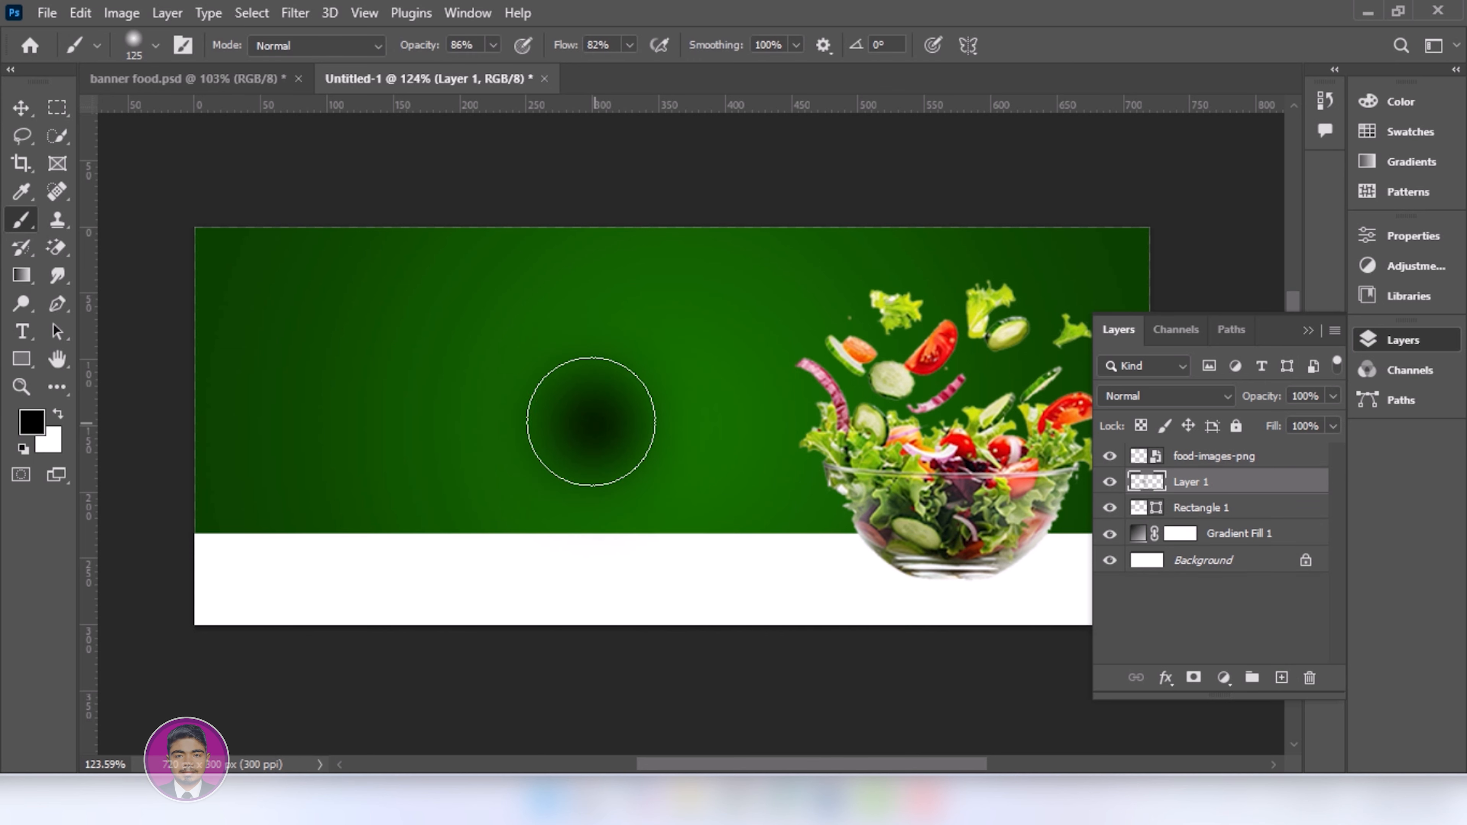
Flatten the black spot into a thin ellipse and move it under the bowl as its shadow.
left_click(21, 107)
mouse_move(594, 293)
left_mouse_down()
mouse_move(586, 534)
mouse_move(704, 599)
left_mouse_up()
left_click_drag(552, 595, 572, 596)
left_click_drag(724, 598, 981, 580)
left_click(1063, 44)
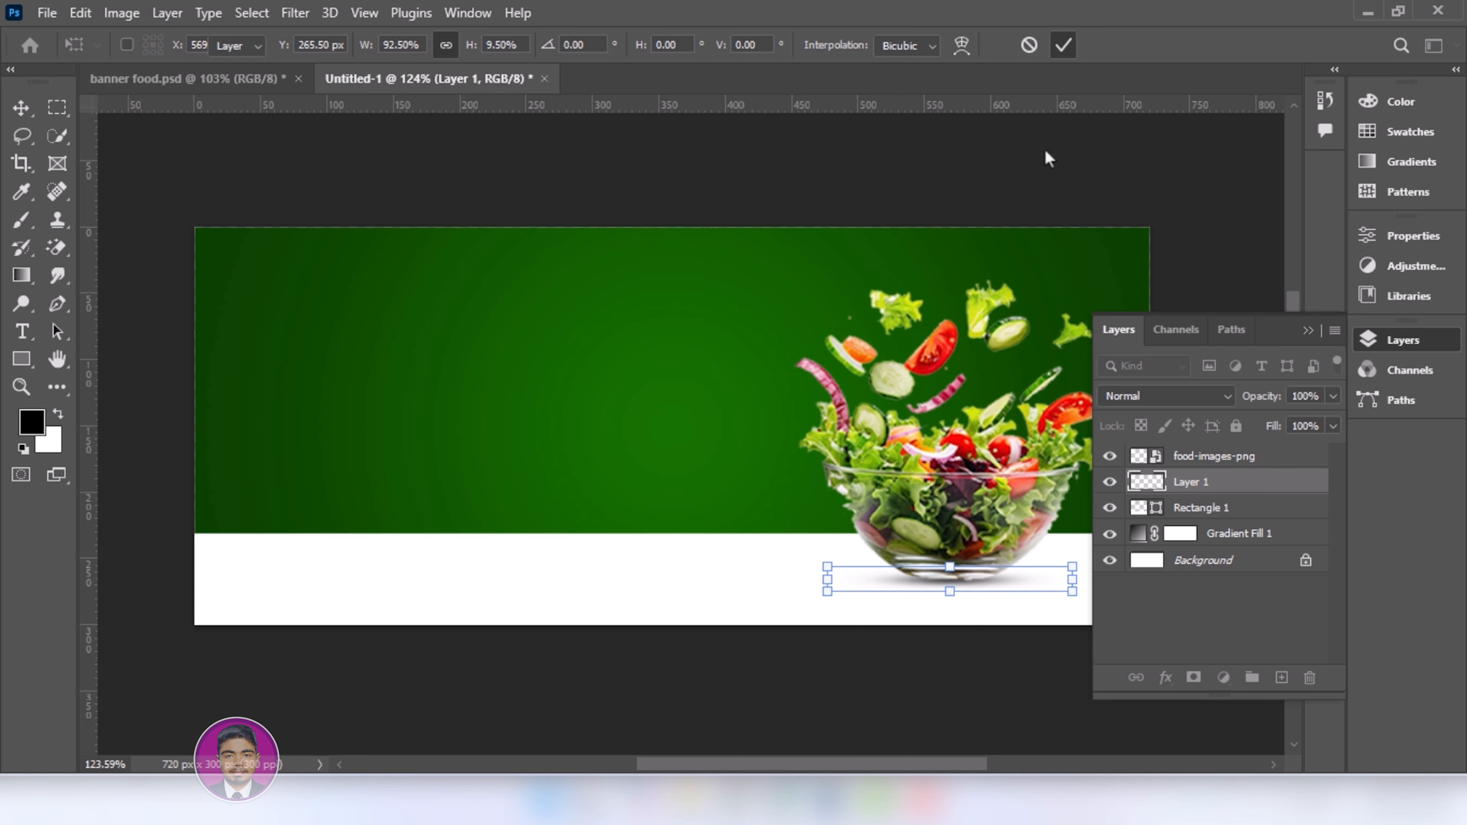
left_click(1309, 330)
Add the white text "Healthy" in Cassandra Personal Use at 10 pt on the green area's left half.
key("t")
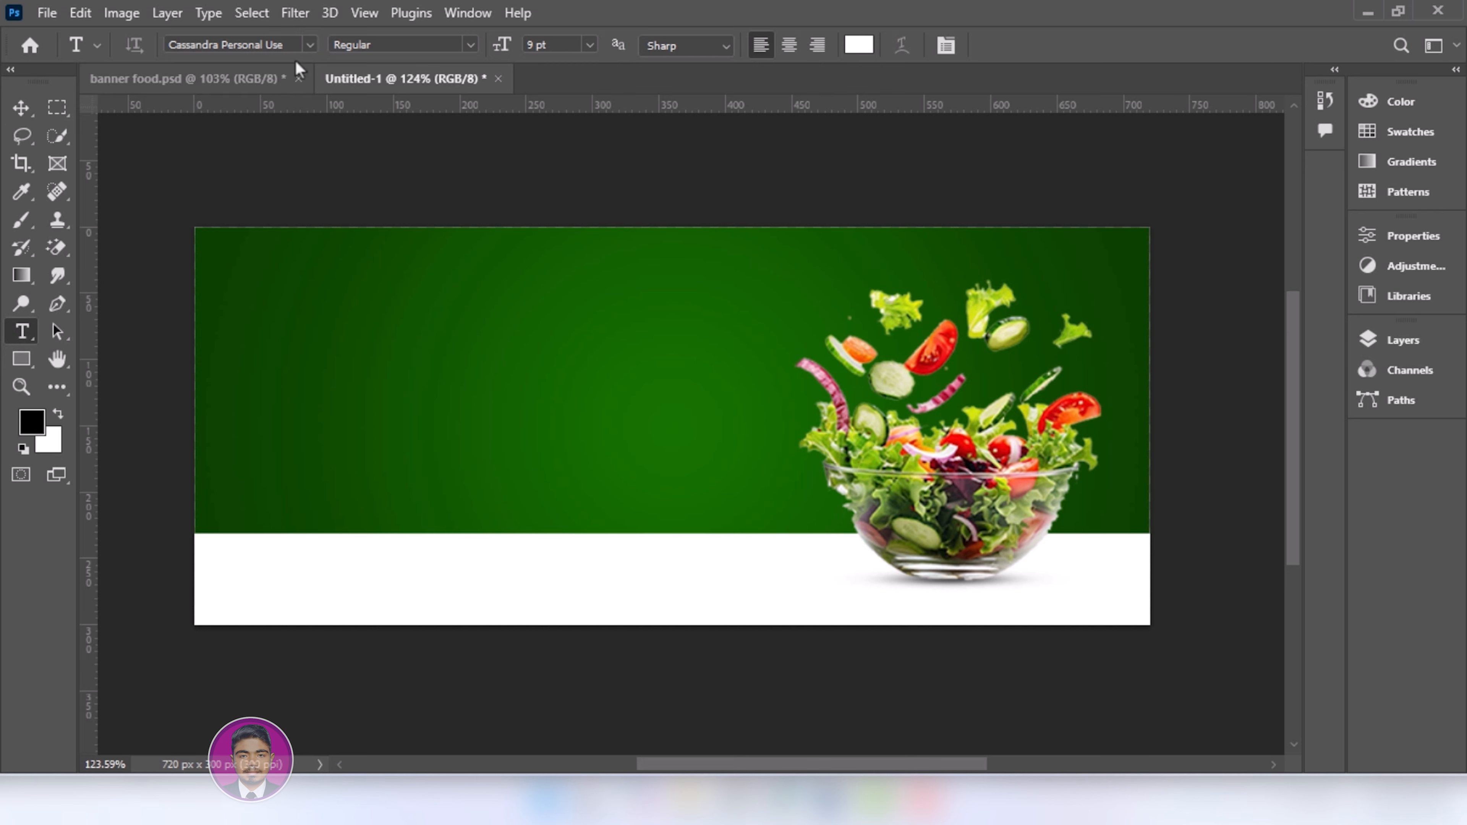
left_click(310, 45)
left_click(389, 112)
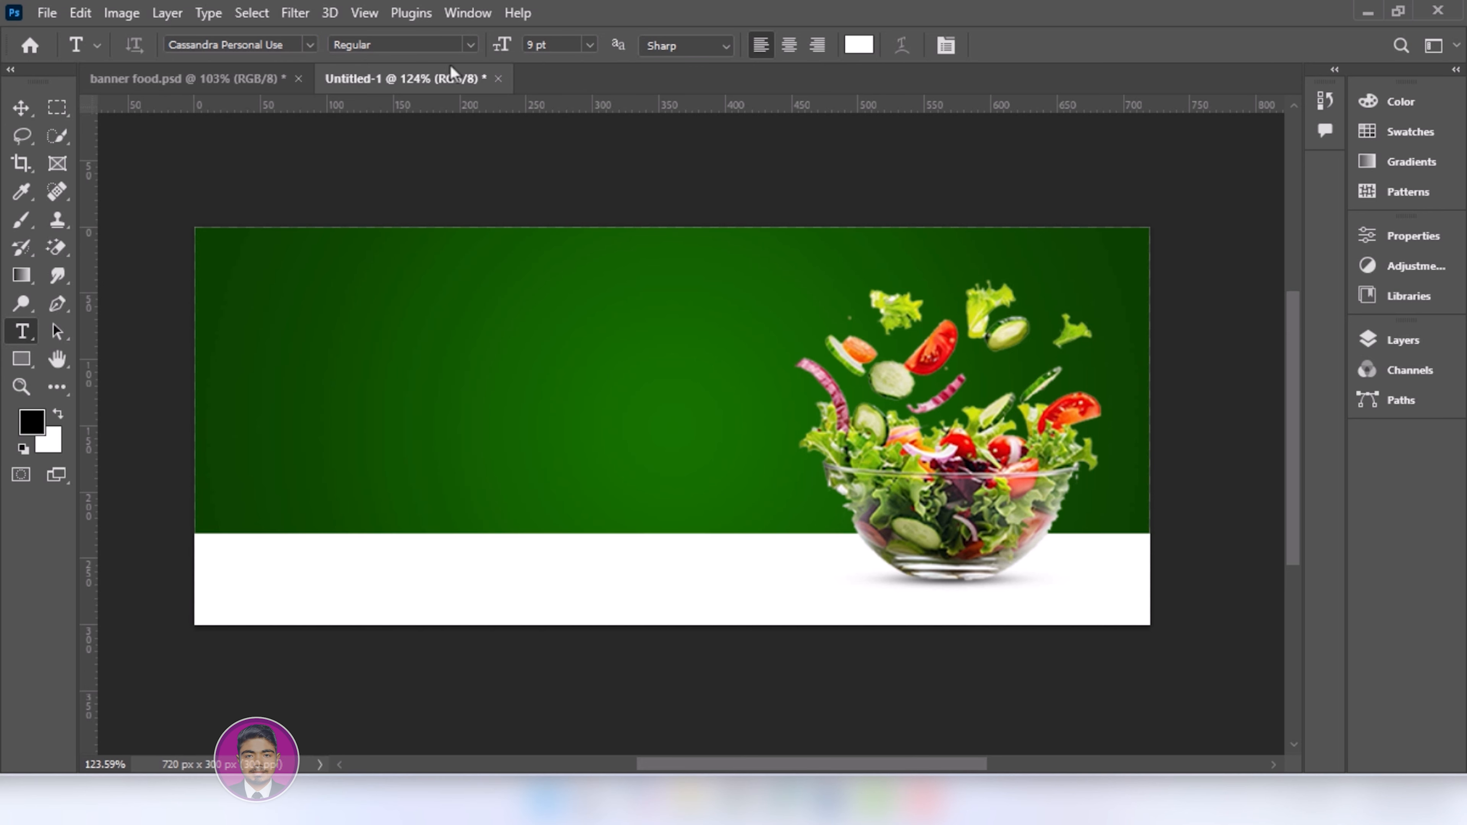
left_click(590, 45)
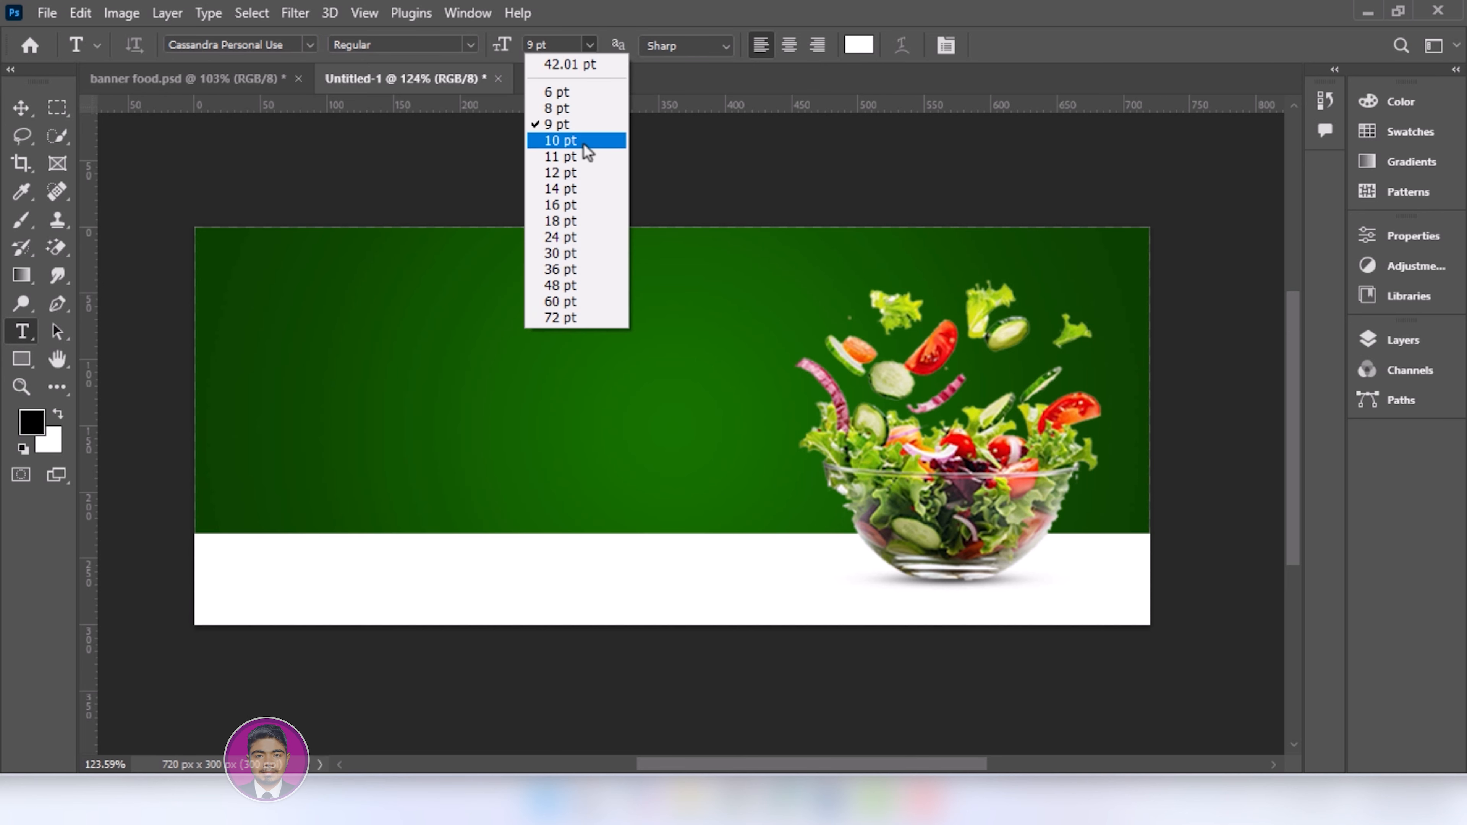
left_click(588, 151)
left_click(348, 350)
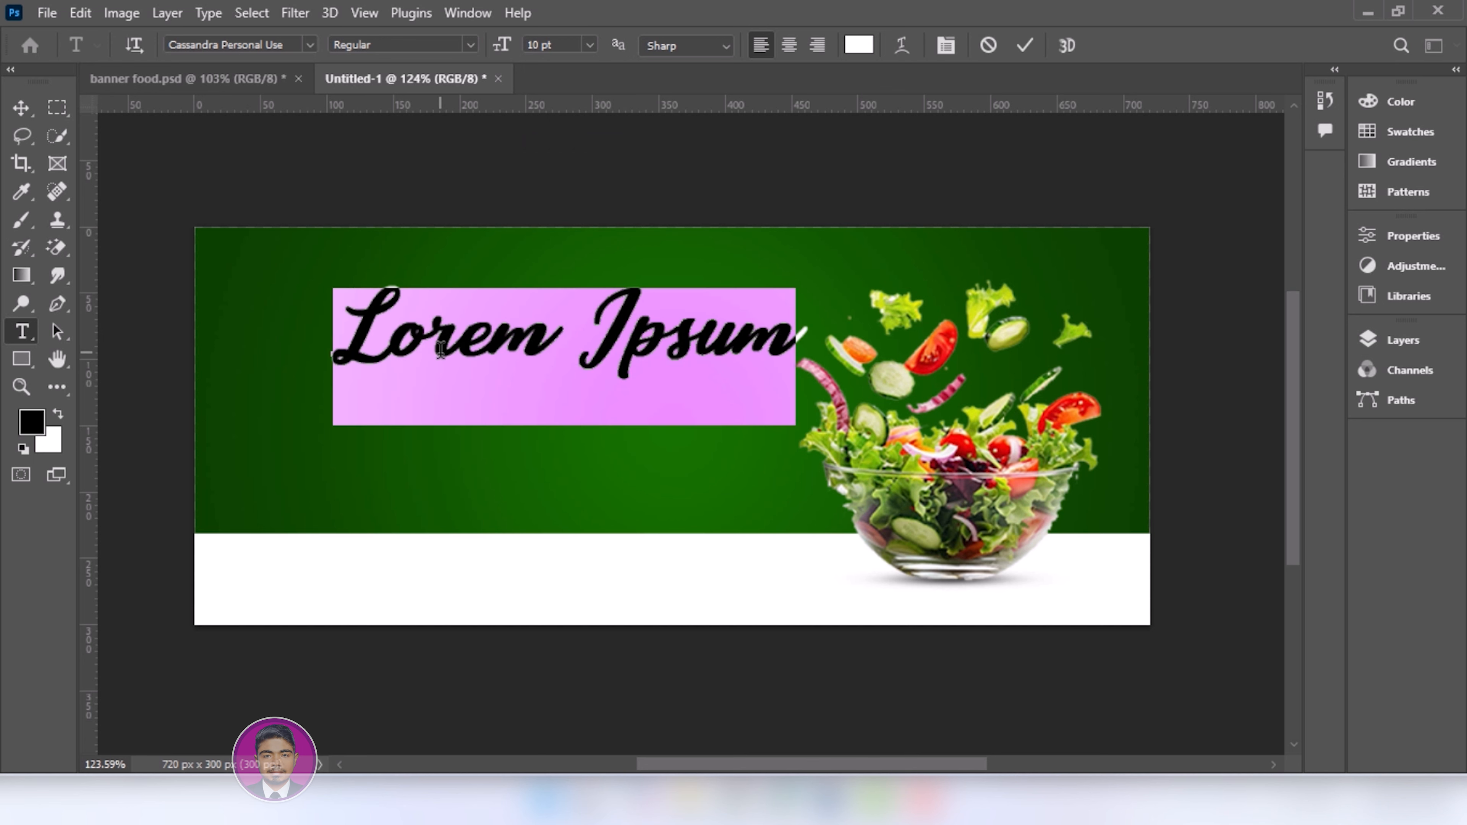
type("Hea")
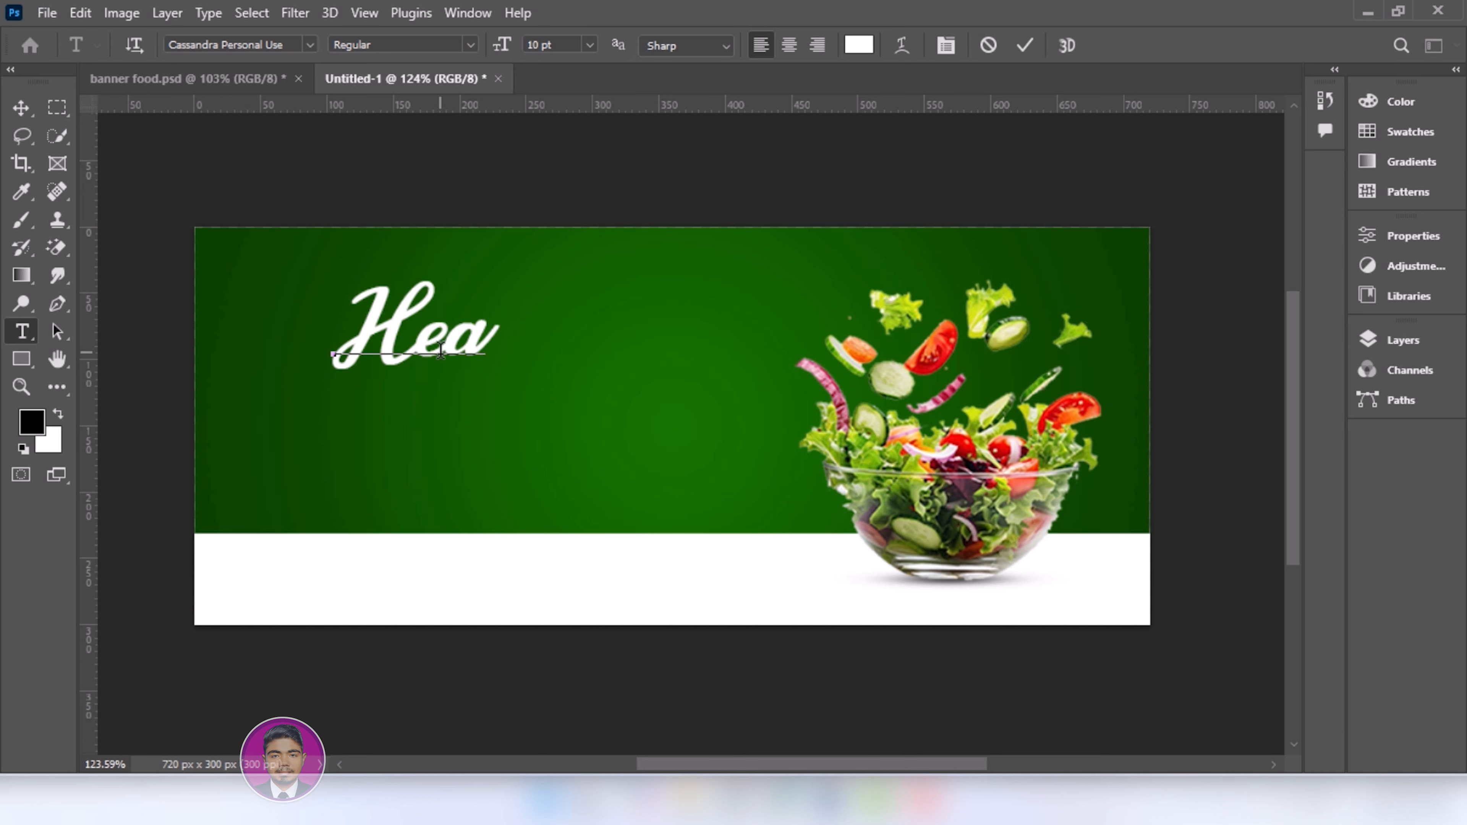
type("lthy")
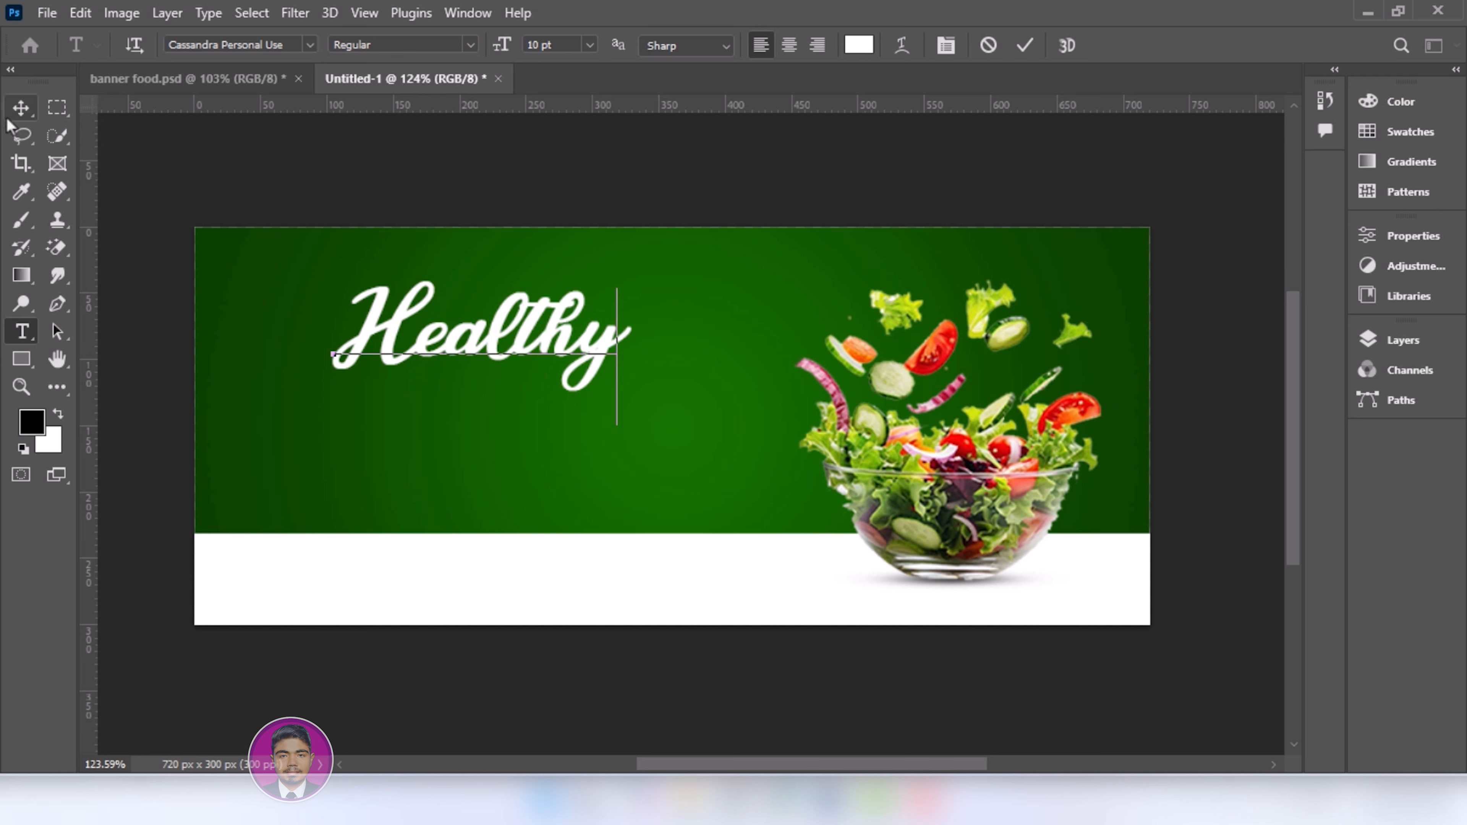
Scale the "Healthy" text down slightly and reposition it on the green area left of the bowl.
left_click(20, 108)
left_click_drag(531, 356, 513, 390)
key("ctrl+t")
left_click_drag(604, 389, 587, 390)
left_click_drag(556, 386, 579, 369)
left_click(1064, 49)
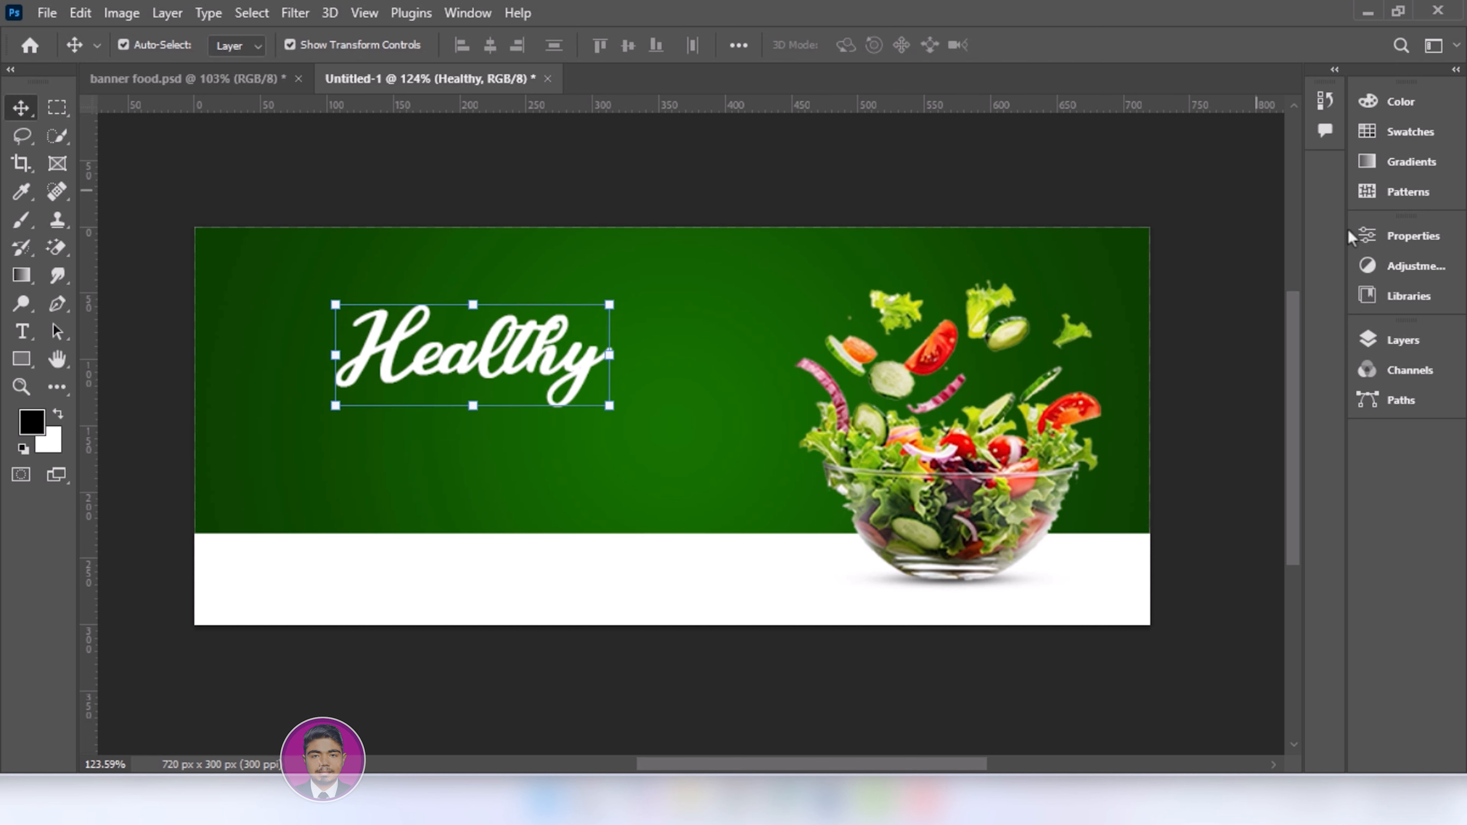
Add a black drop shadow to the "Healthy" text with 59% opacity, 4 px distance, 10% spread and 3 px size.
left_click(1397, 340)
right_click(1236, 459)
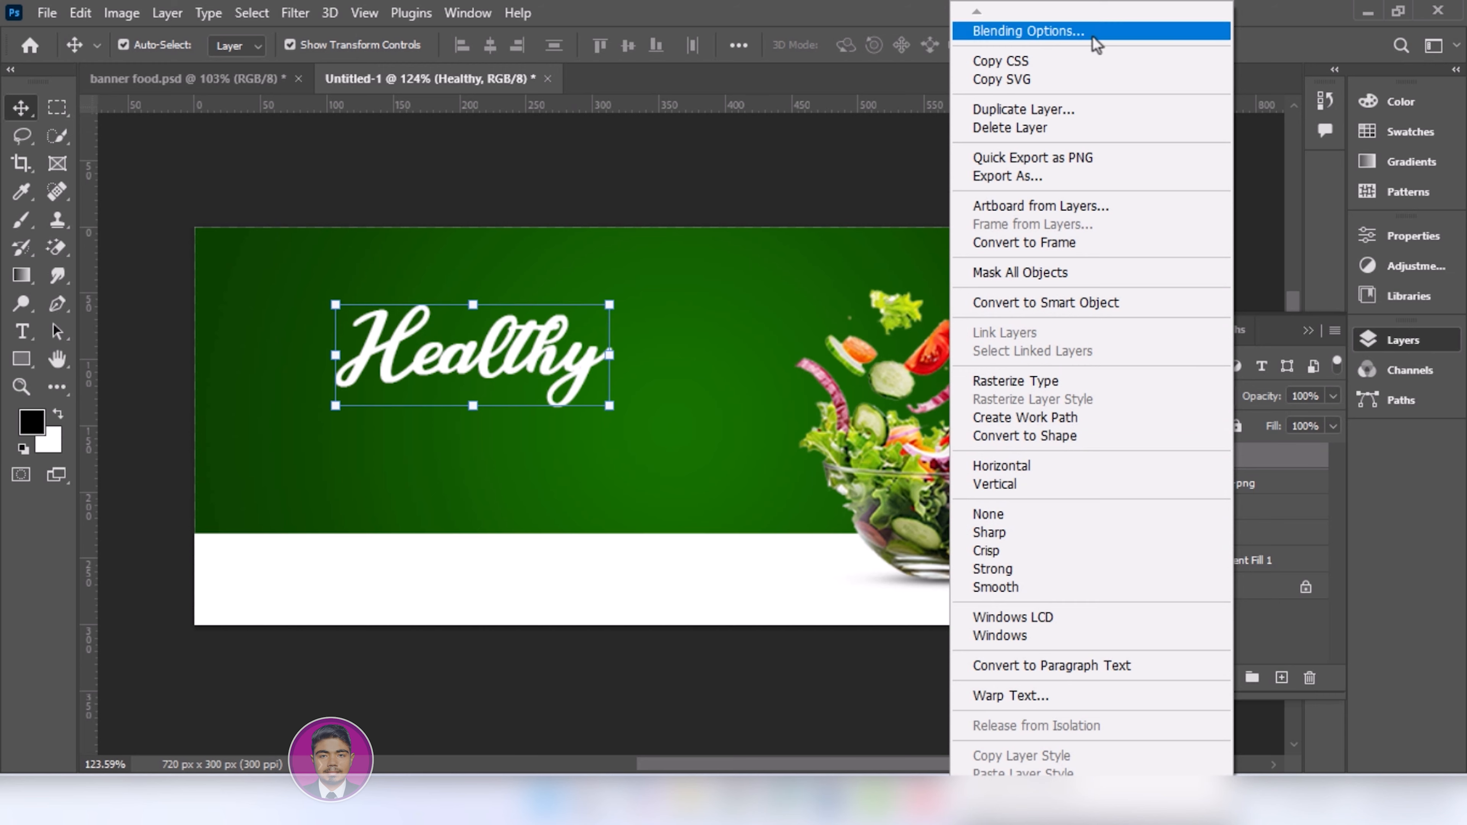
left_click(1028, 30)
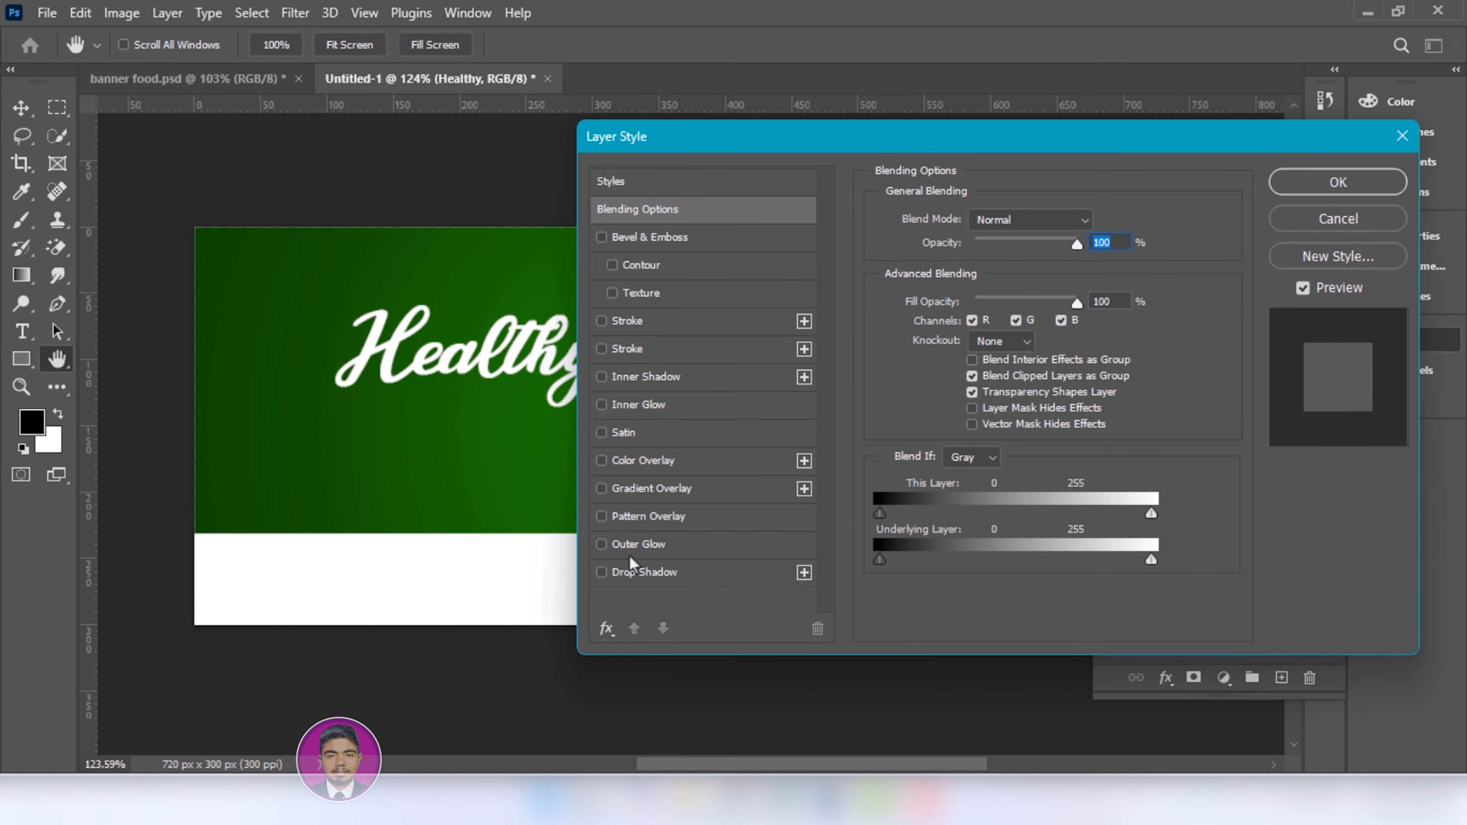
left_click(627, 573)
left_click(1074, 316)
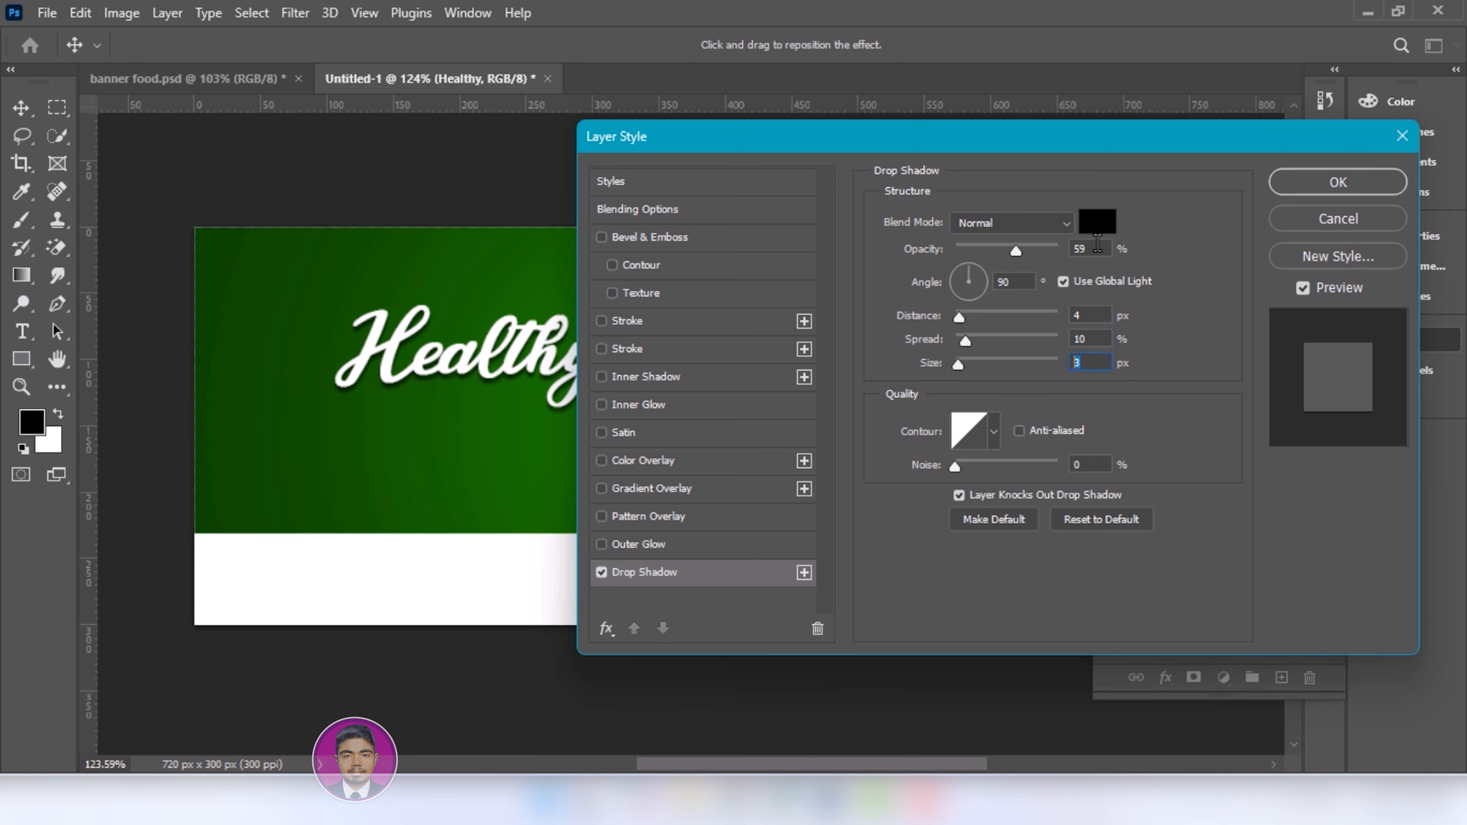
left_click(1334, 185)
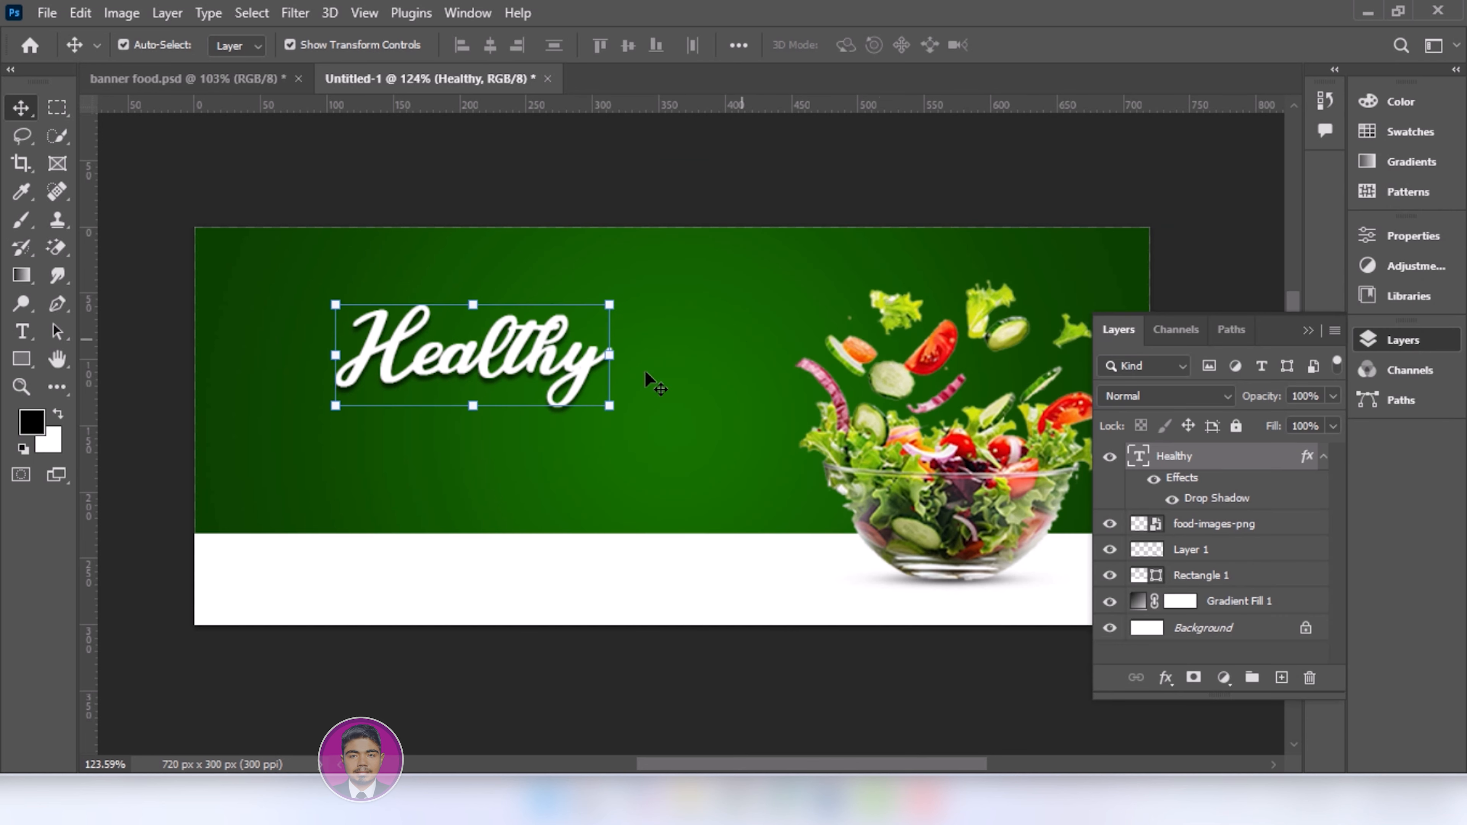
Add the white text "FOOD MENU" in Bebas Neue Regular at 10 pt below the "Healthy" text.
left_click(588, 200)
left_click(22, 331)
left_click(311, 45)
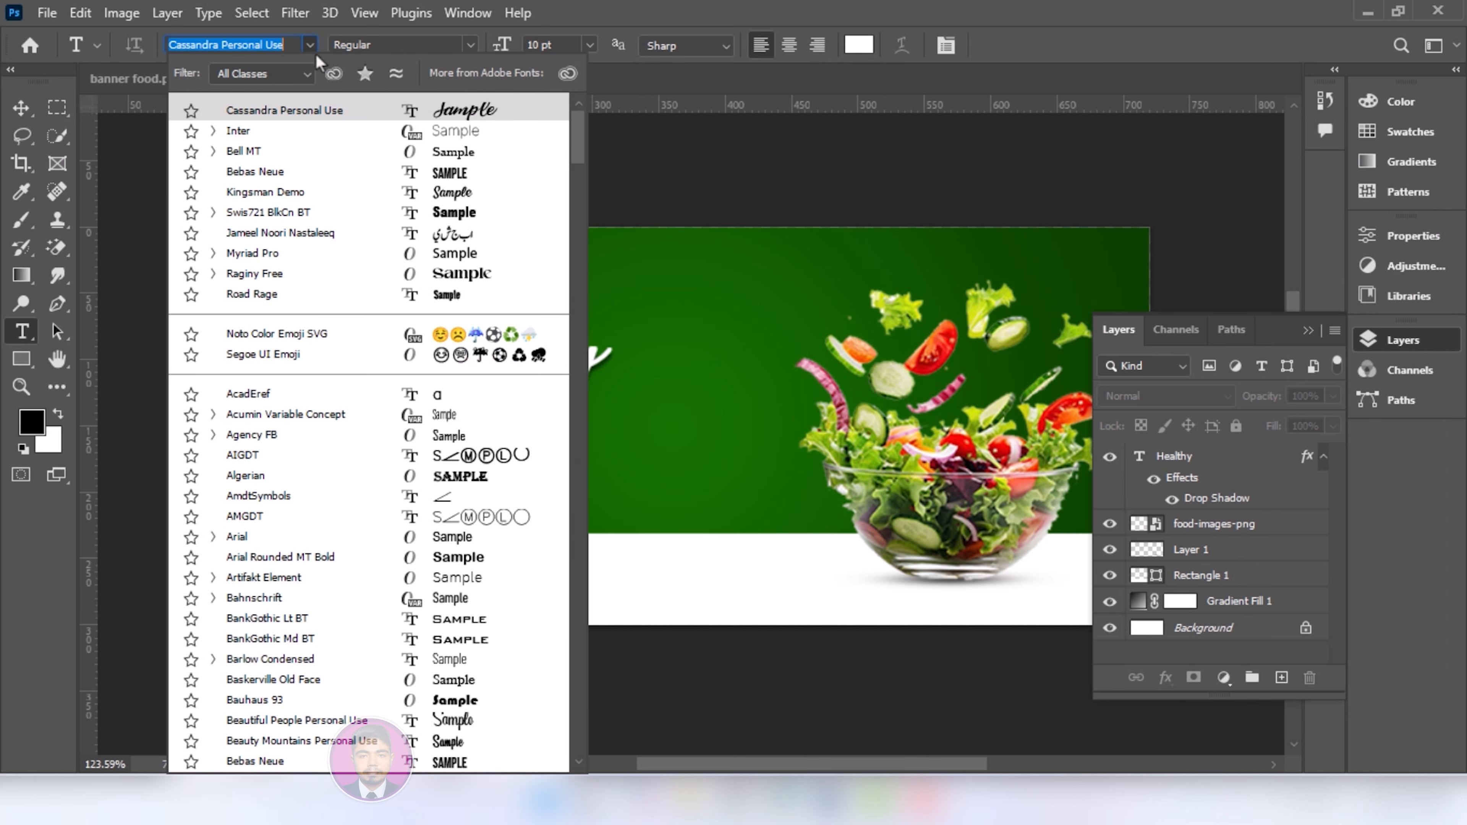
left_click(390, 132)
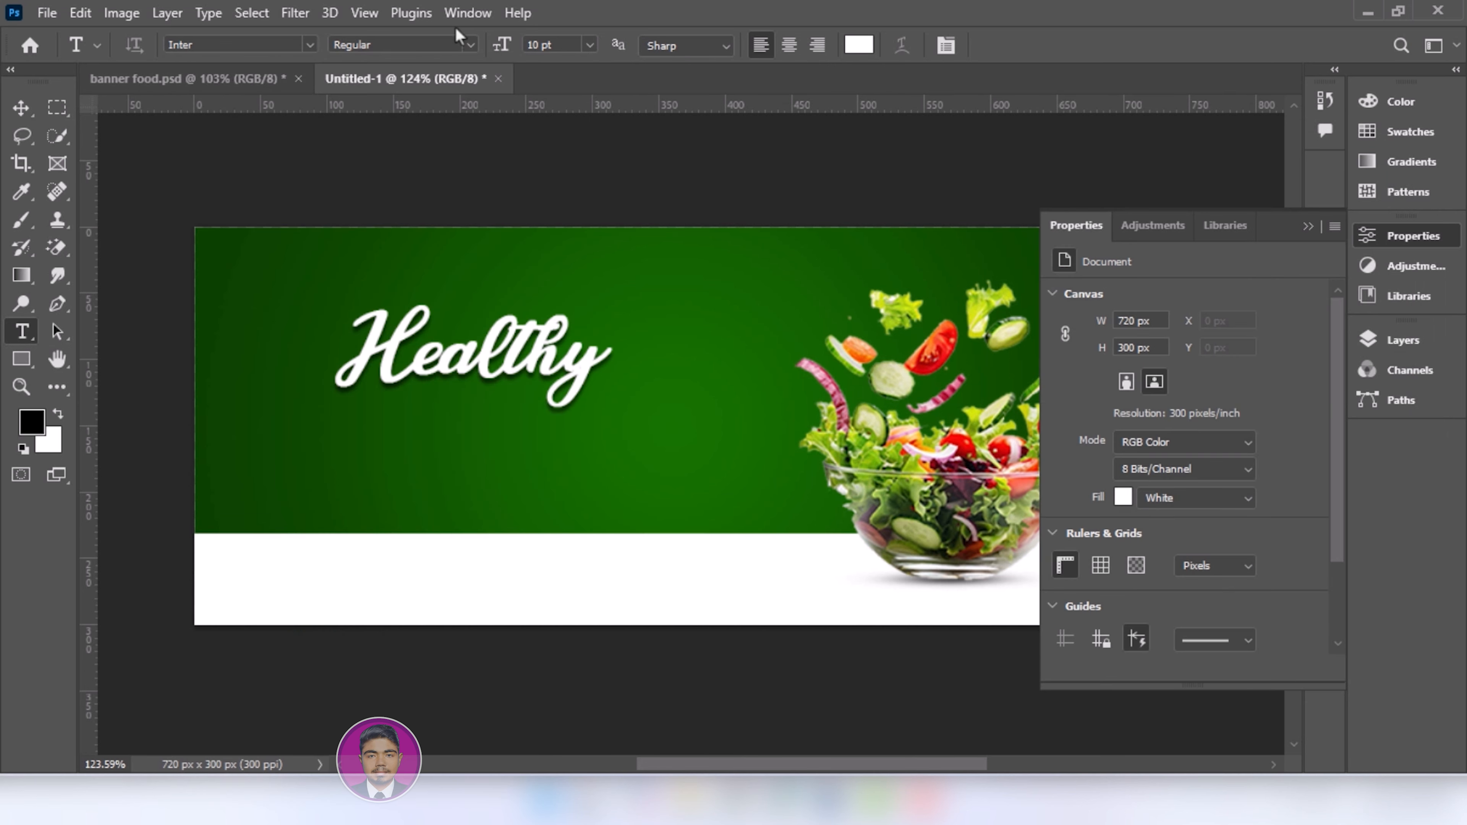
left_click(310, 44)
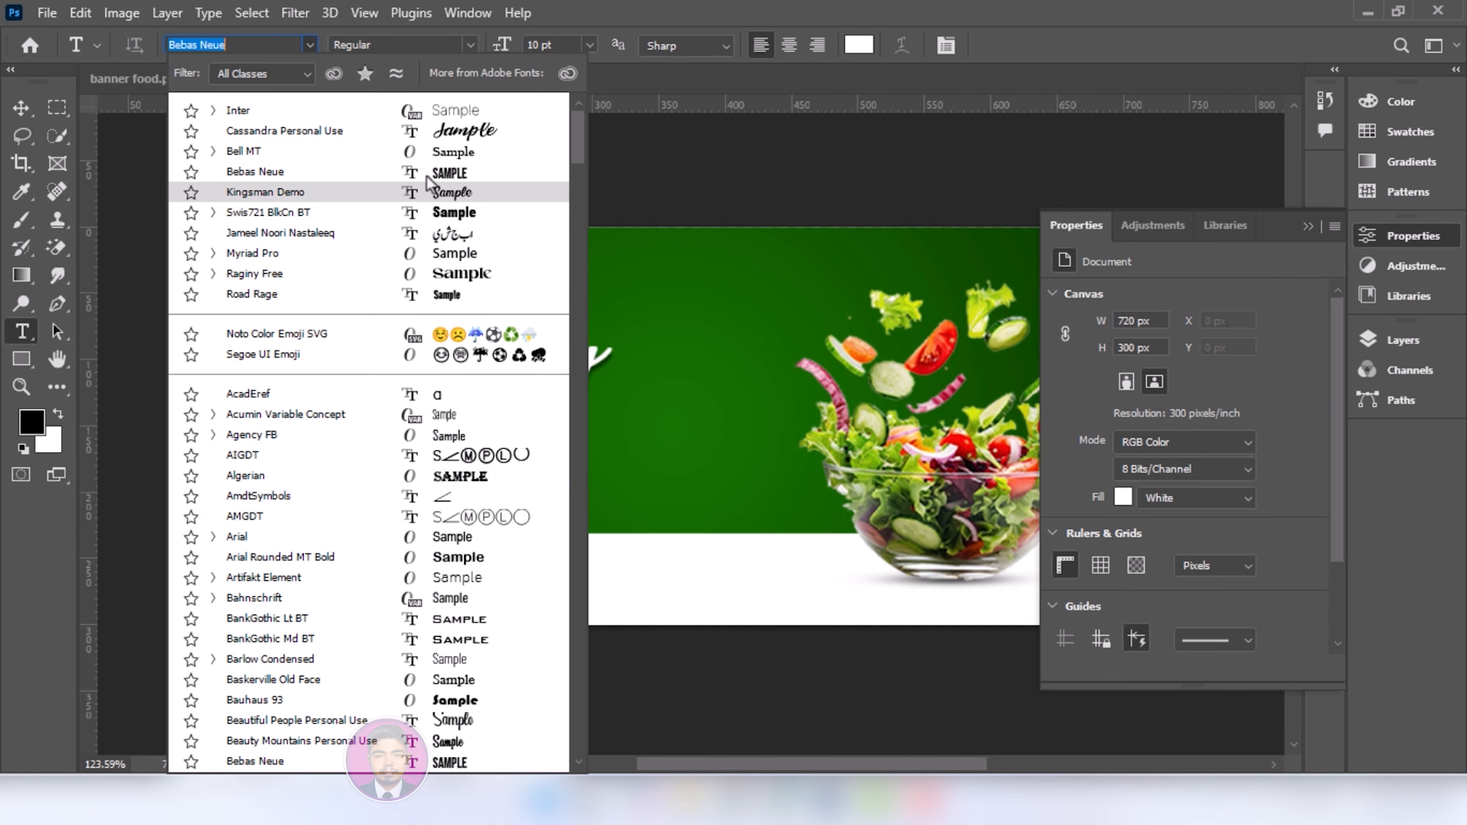
left_click(428, 168)
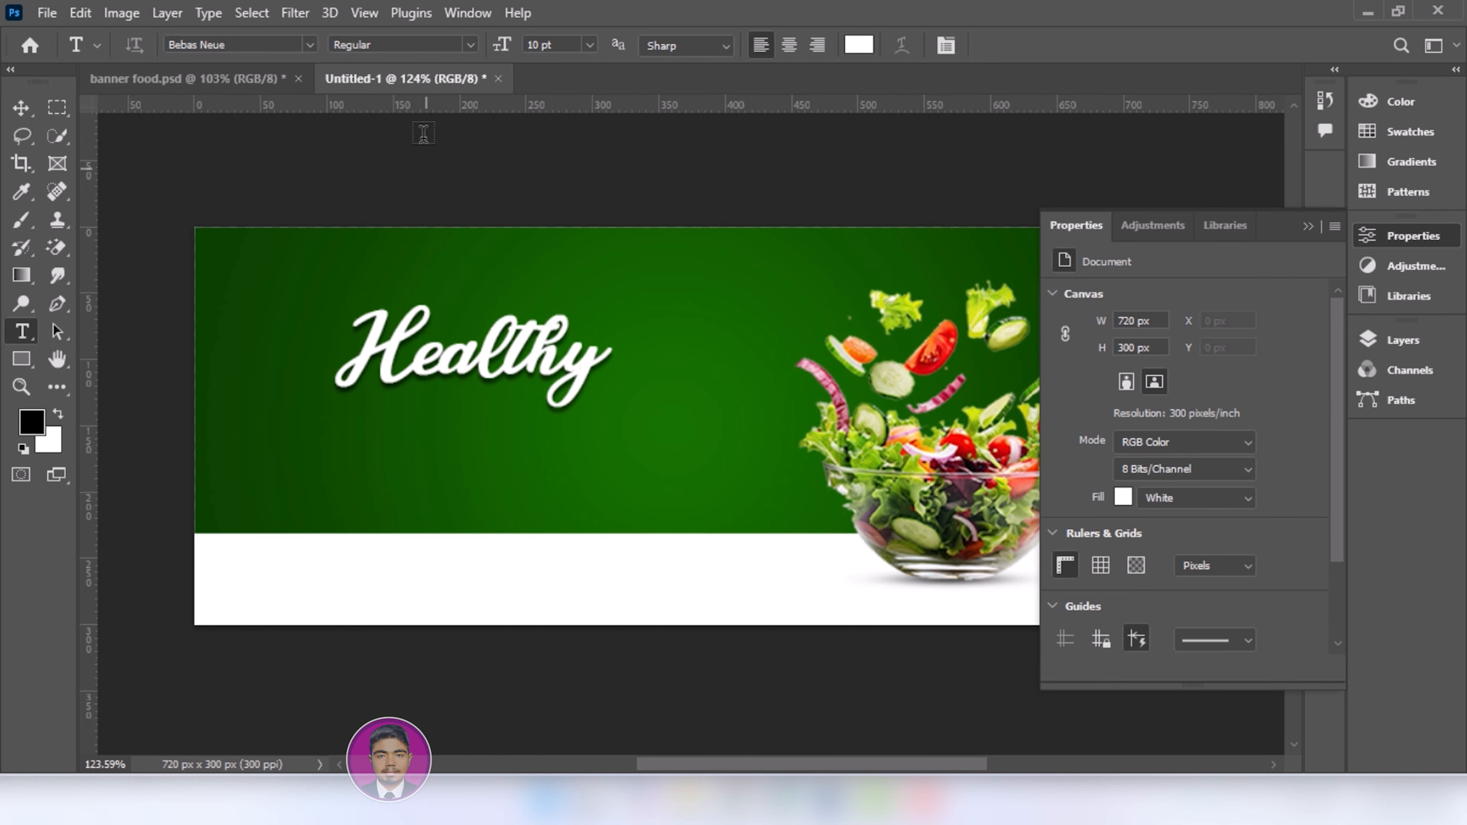
left_click(354, 462)
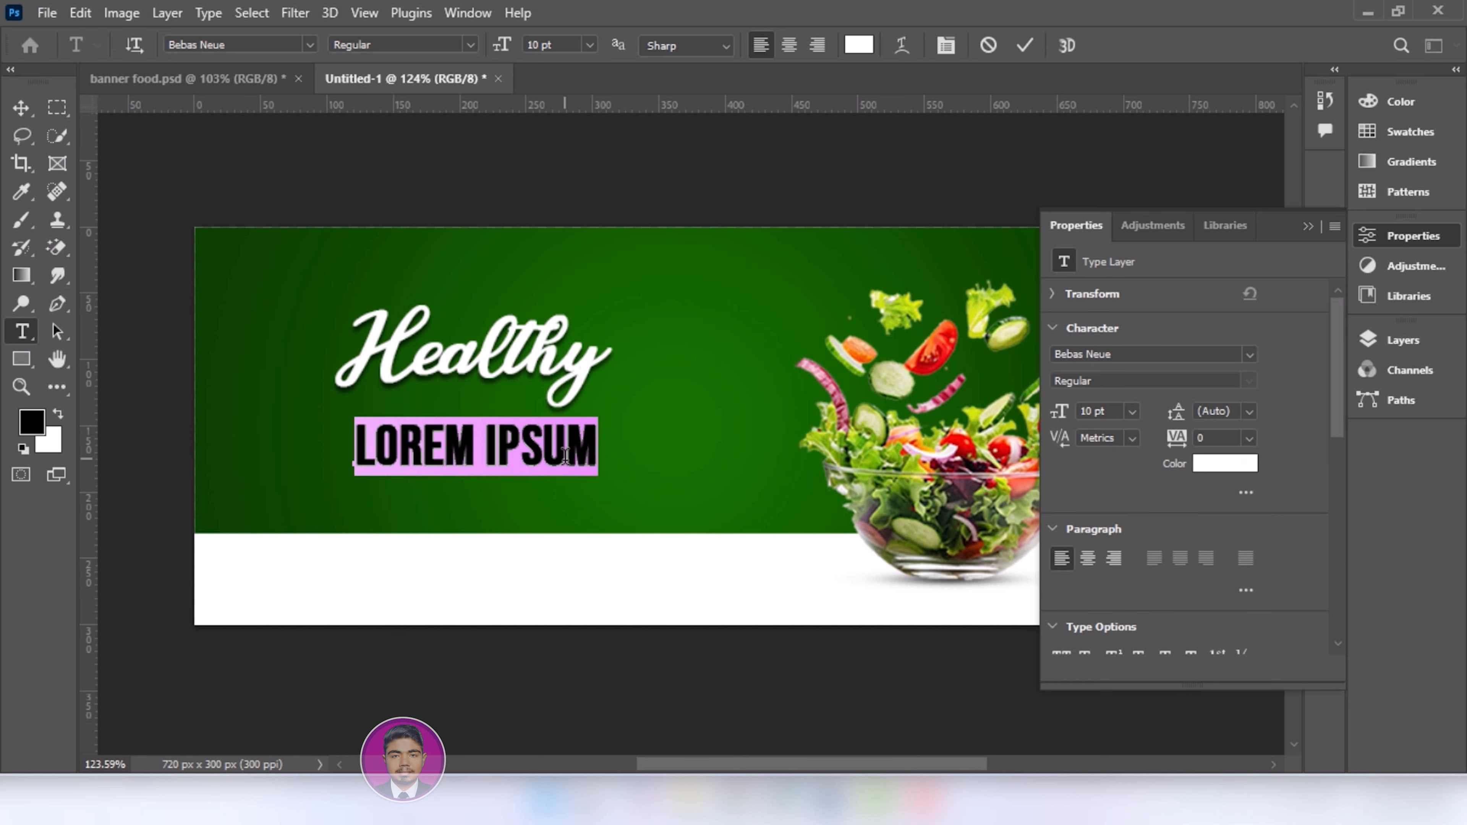
type("F")
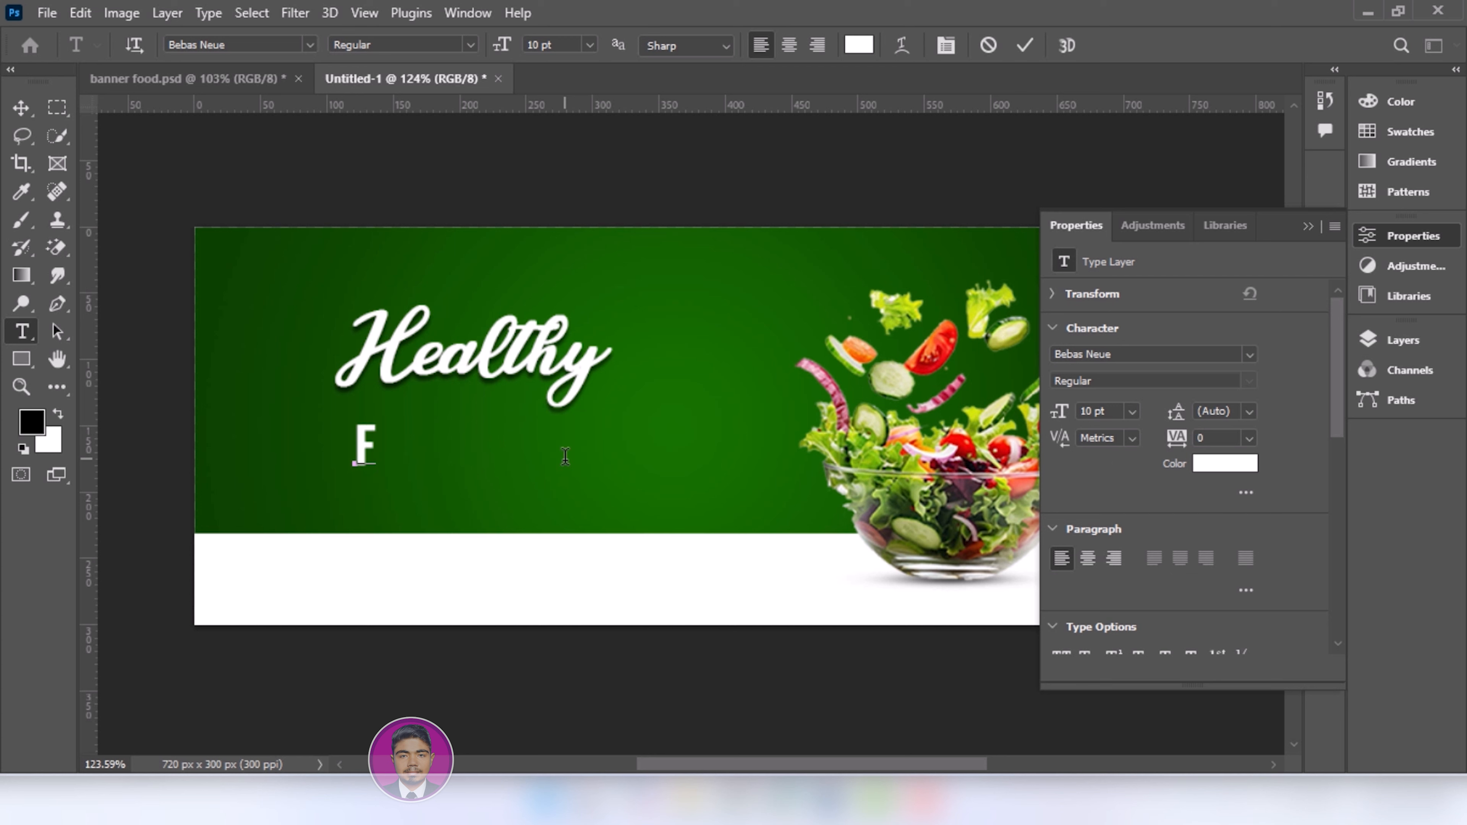
type("OOD MENU")
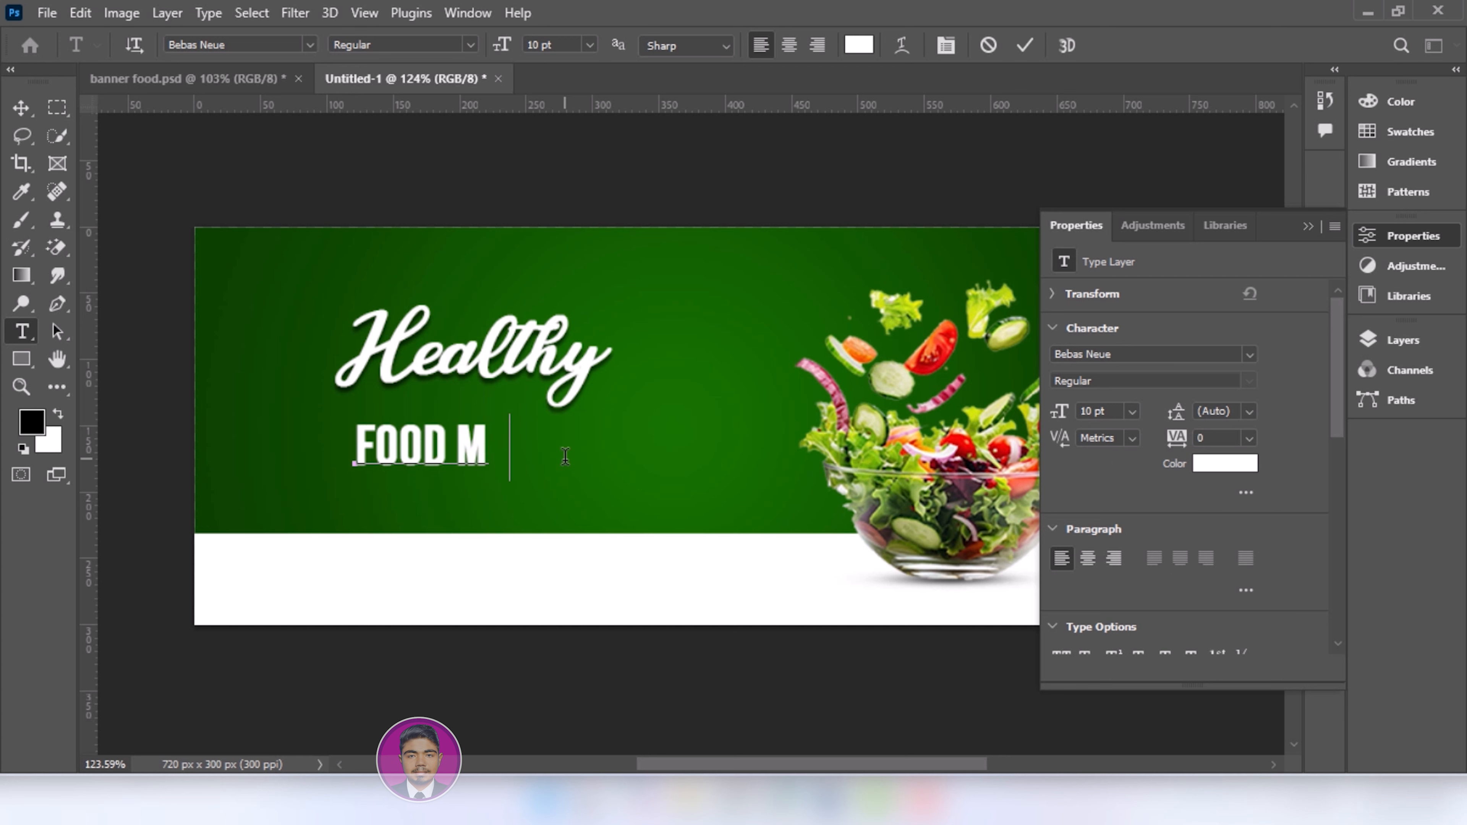
left_click(20, 108)
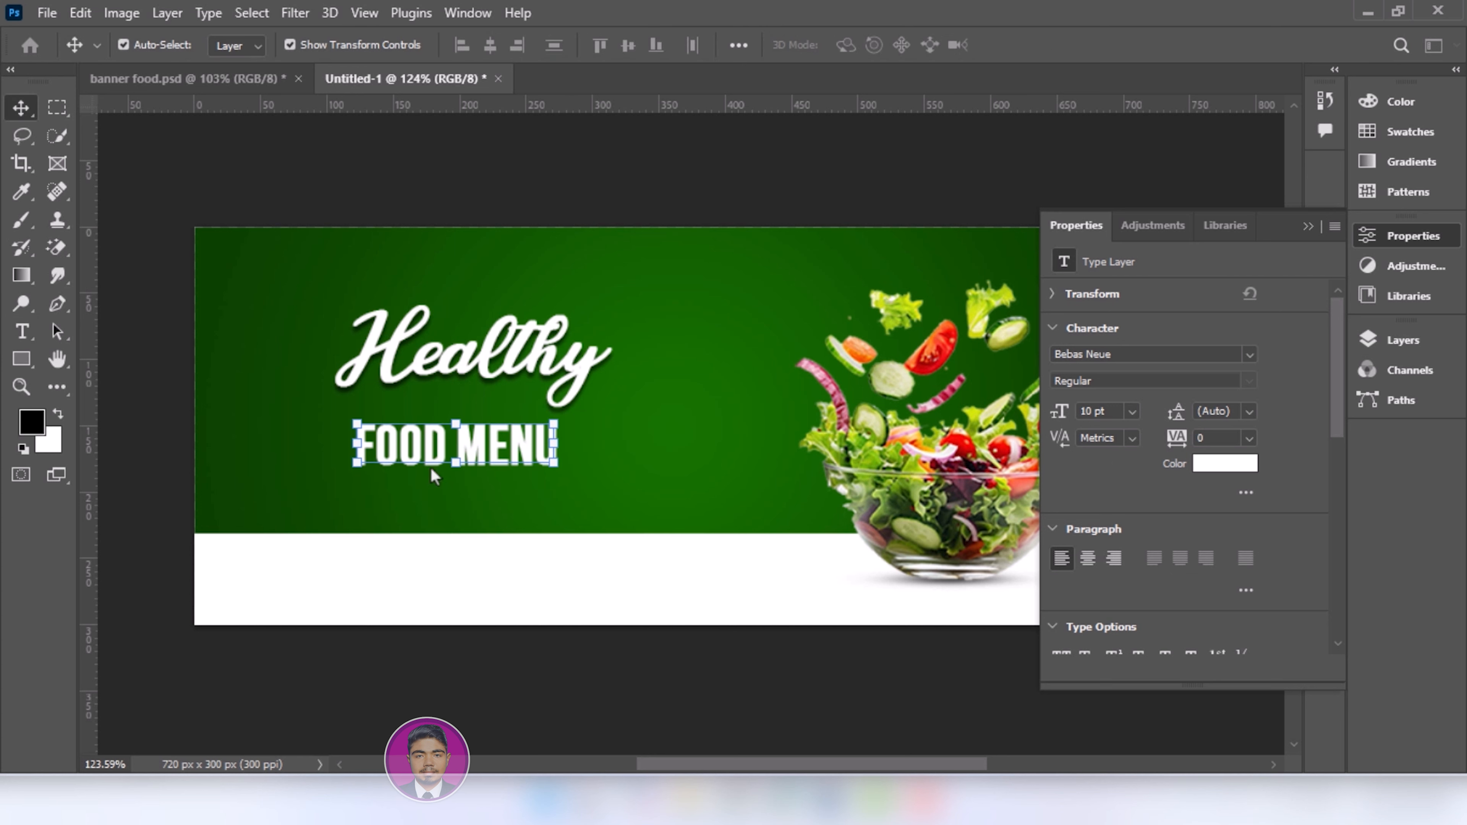
Scale the "FOOD MENU" text to about 74% and move it up, centred beneath "Healthy".
left_click_drag(456, 467, 482, 434)
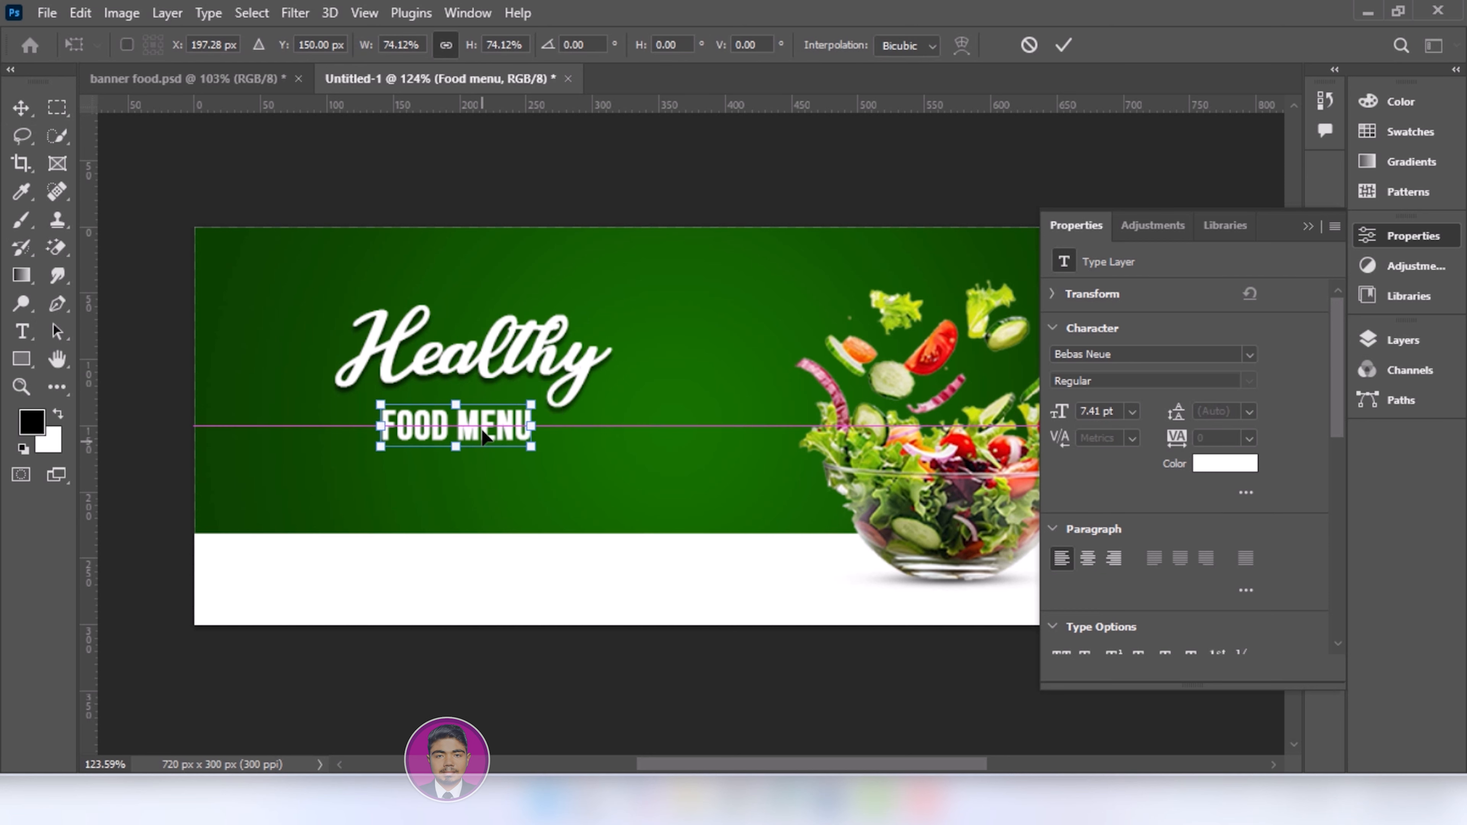
left_click(1062, 46)
Add a black drop shadow to "FOOD MENU" with 59% opacity, 4 px distance, 10% spread and 3 px size.
left_click(1402, 339)
right_click(1187, 455)
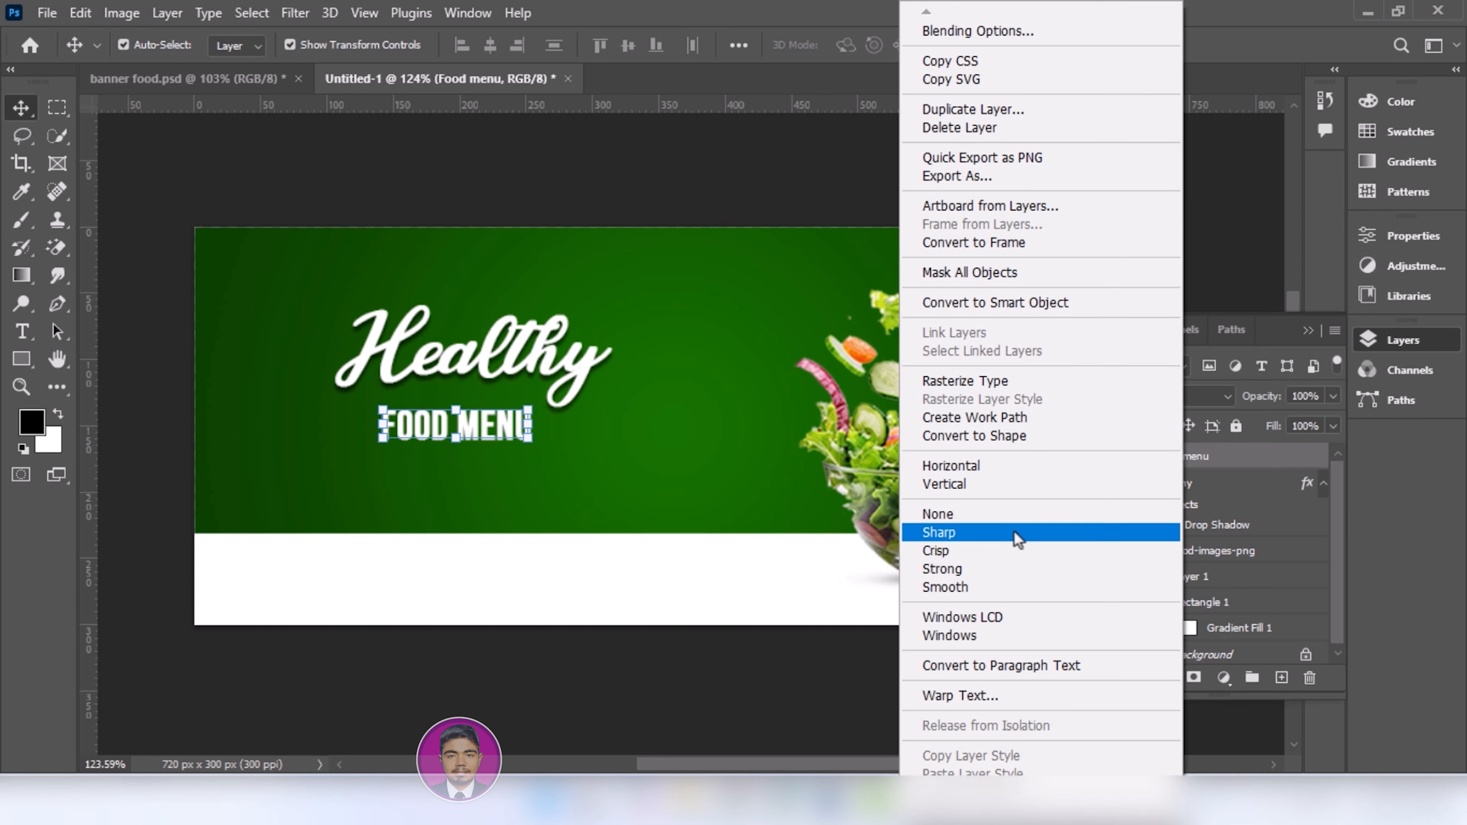
left_click(987, 32)
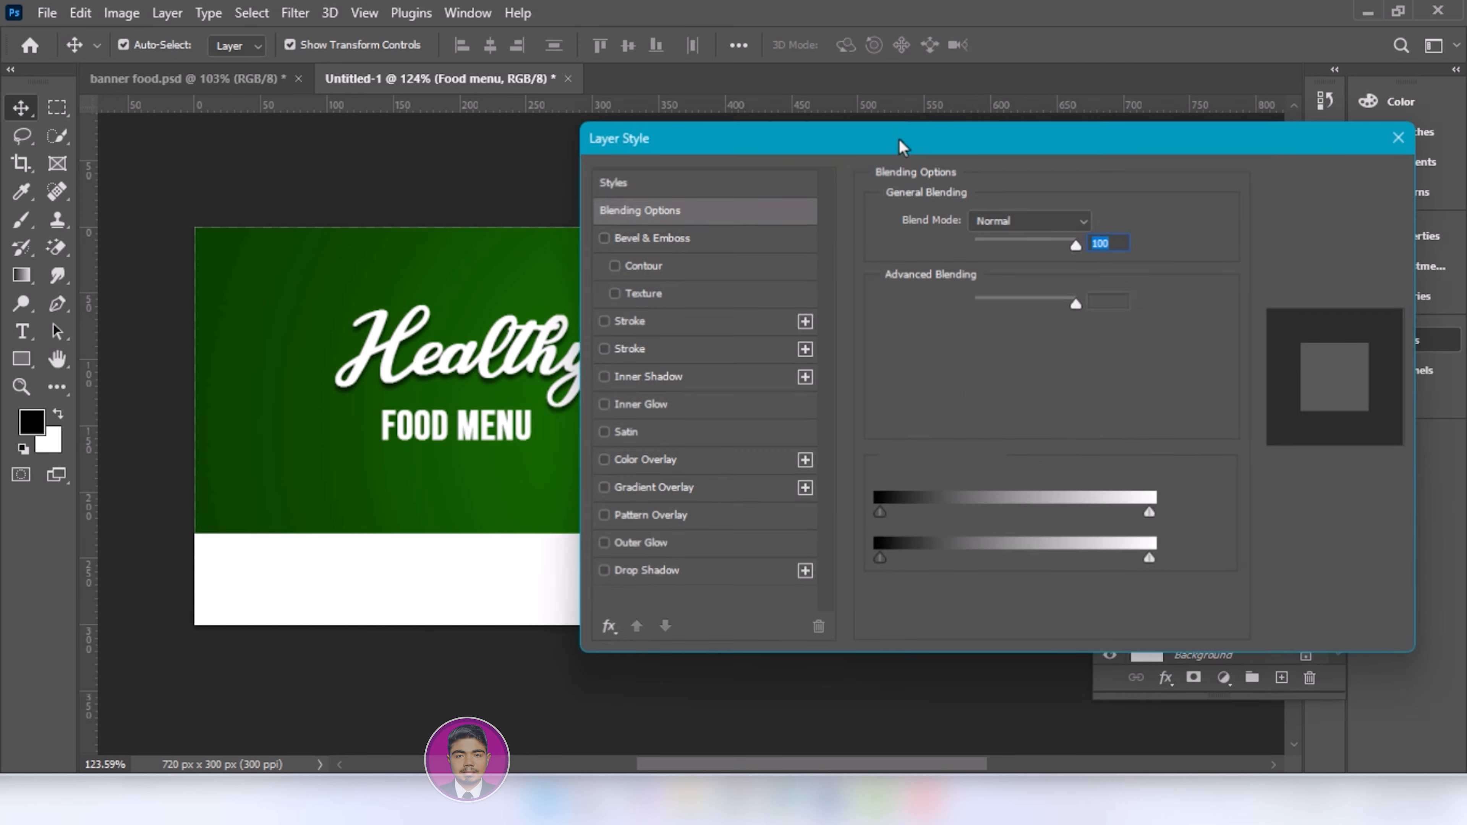
left_click(681, 574)
left_click(1084, 316)
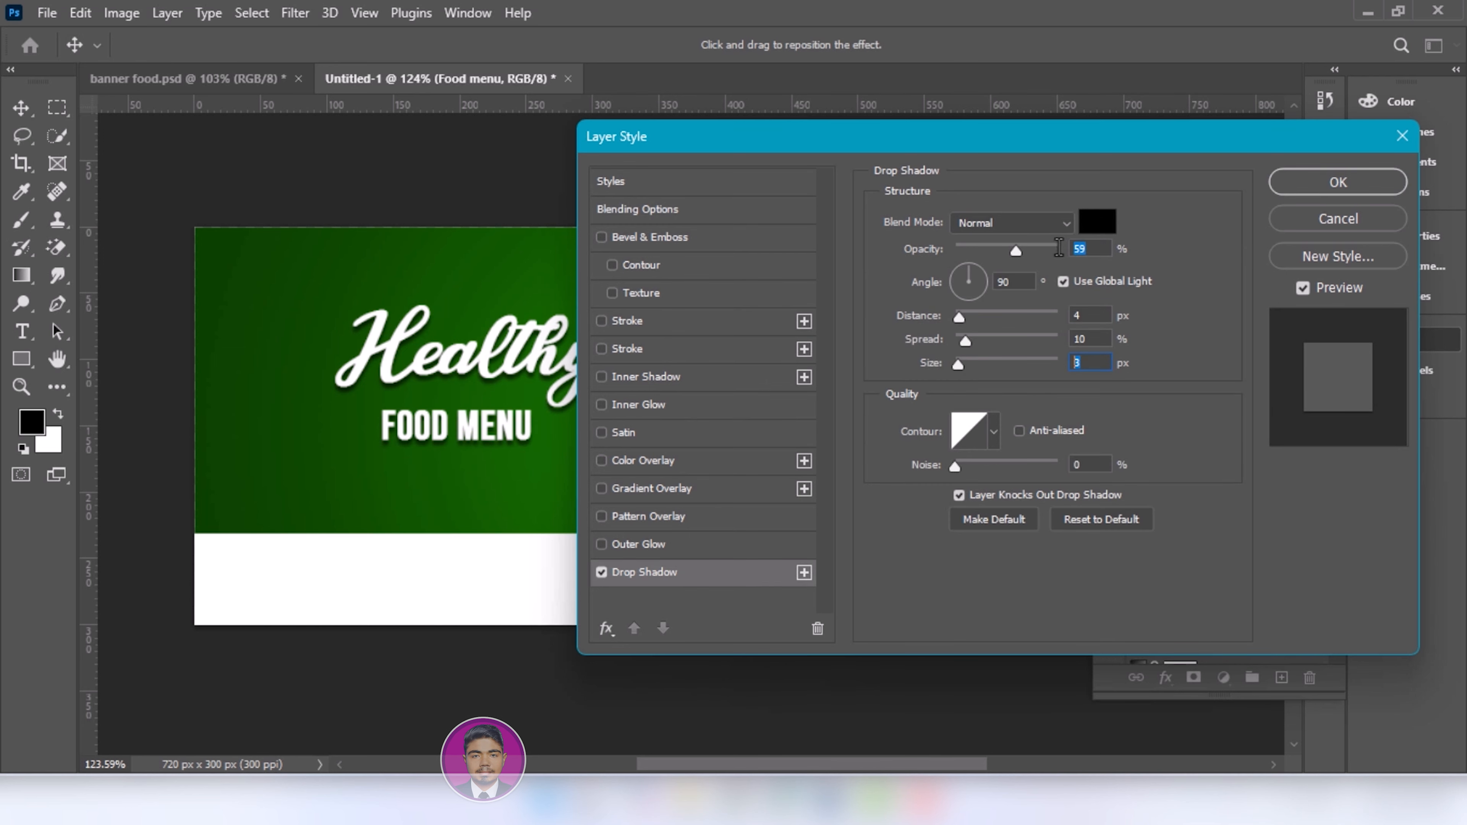
left_click(1328, 183)
Select the "Healthy" and "FOOD MENU" texts together and scale them up slightly.
mouse_move(402, 188)
left_mouse_down()
mouse_move(419, 263)
mouse_move(540, 443)
left_mouse_up()
left_click_drag(473, 305, 474, 288)
left_click(1063, 44)
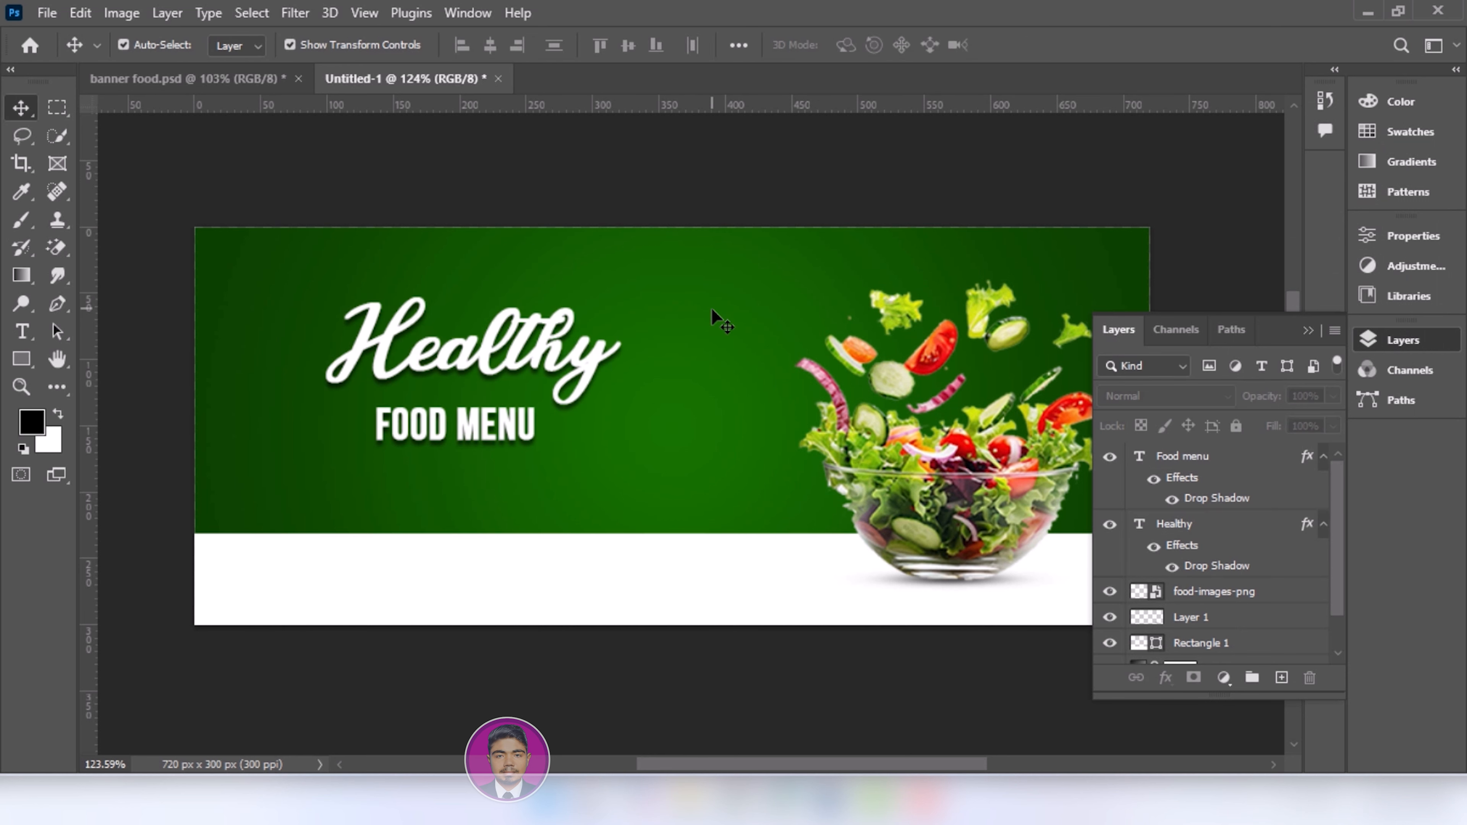
Add the white text "YOUR LOGO" and shrink it into the green area's upper-left corner.
left_click(22, 331)
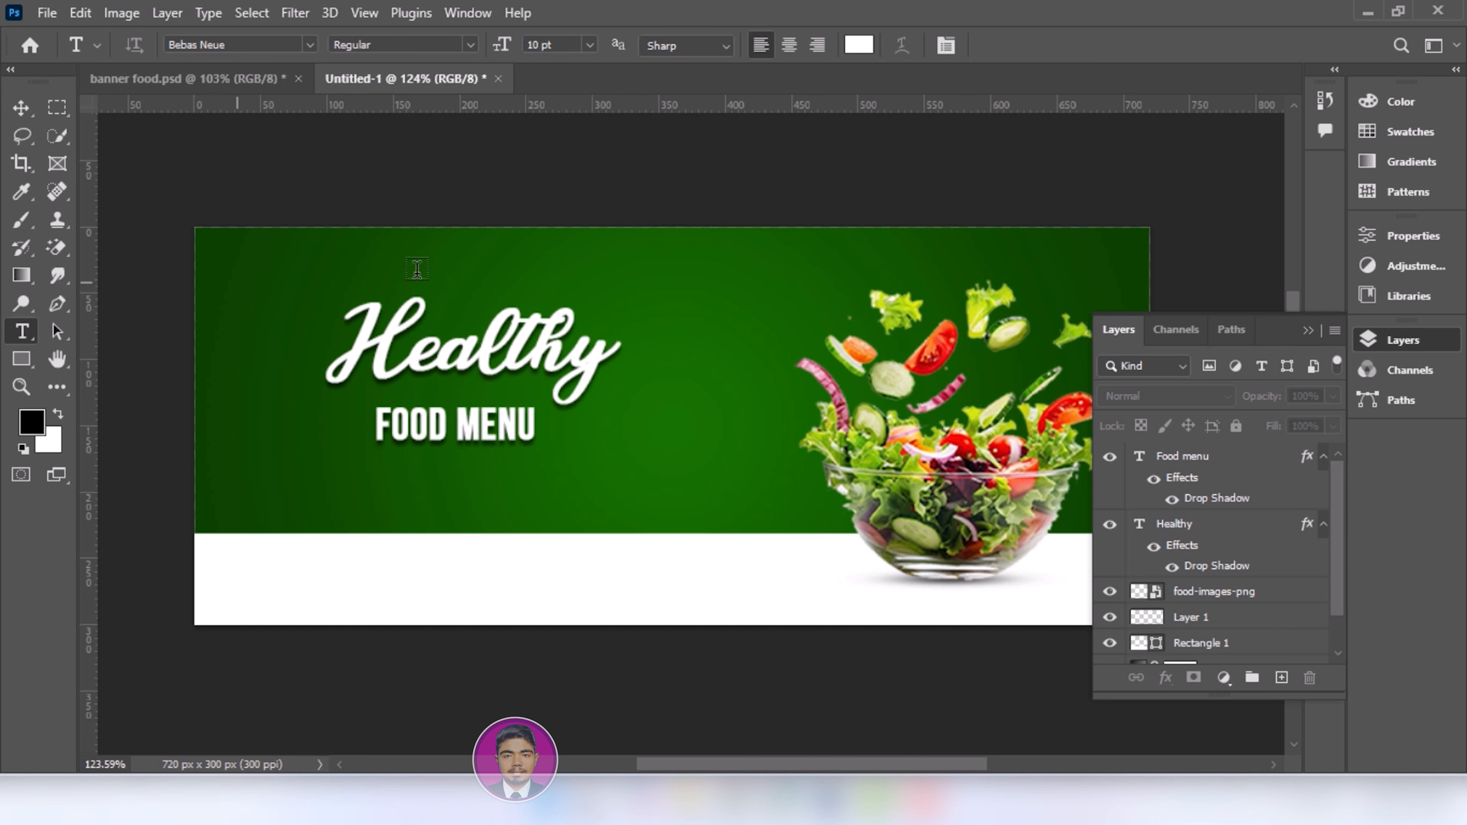
left_click(237, 282)
type("YOUR LOGO")
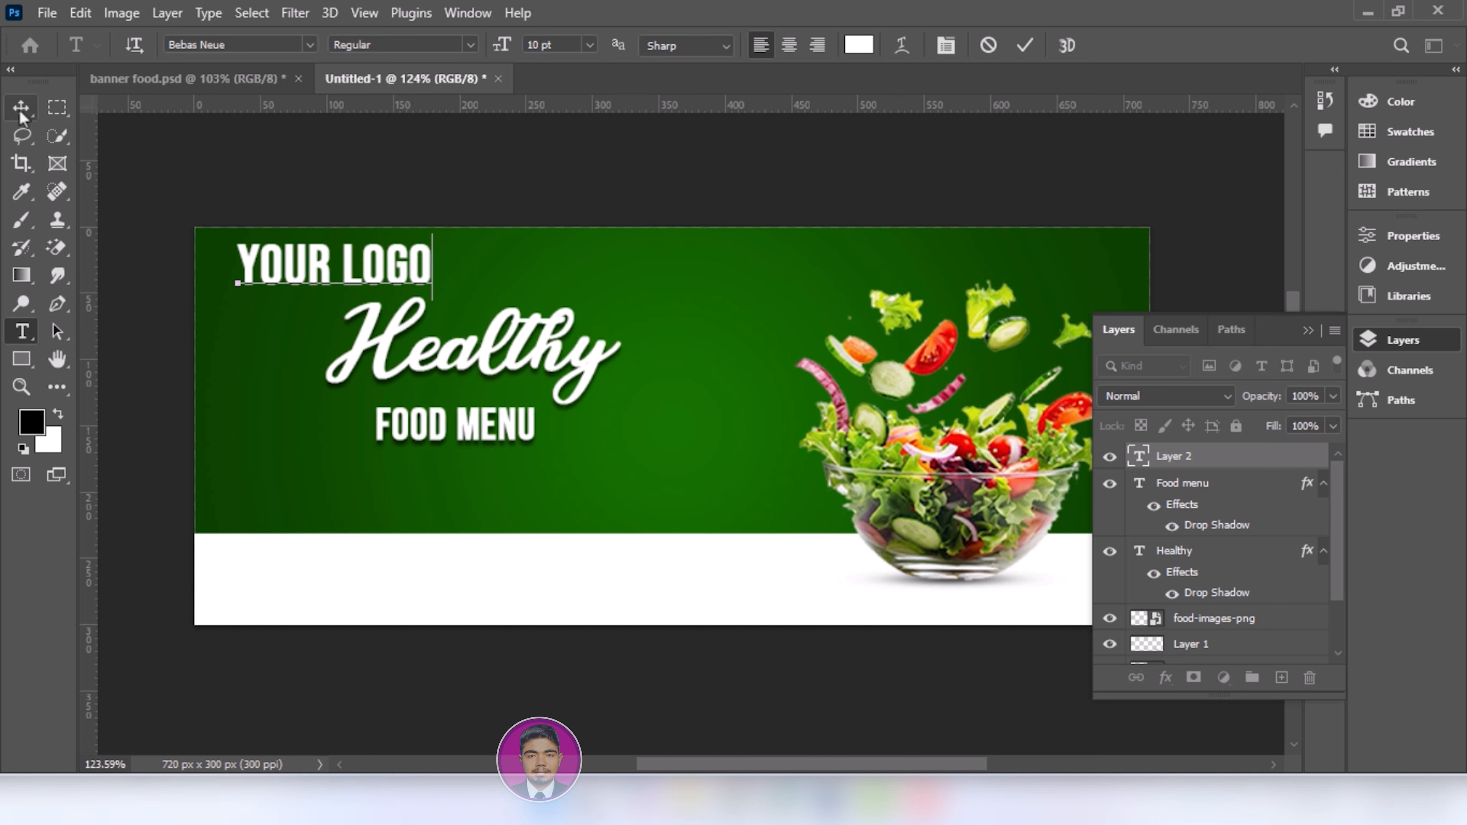
left_click(21, 110)
left_click_drag(432, 266, 271, 267)
left_click(144, 193)
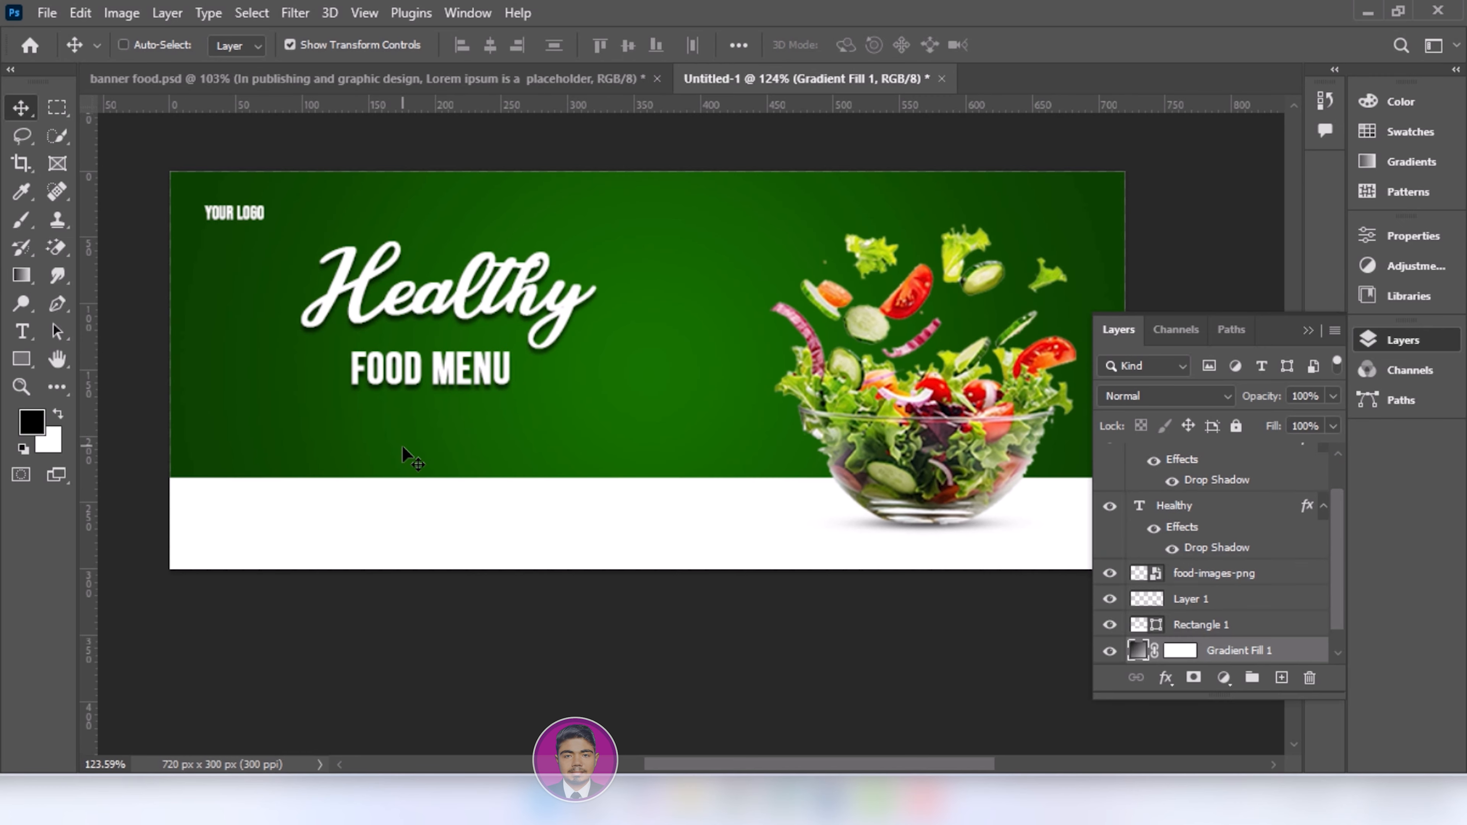
Paste the white two-line Lorem ipsum paragraph and position it below "FOOD MENU".
key("ctrl+v")
left_click_drag(652, 367, 441, 364)
left_click(169, 373)
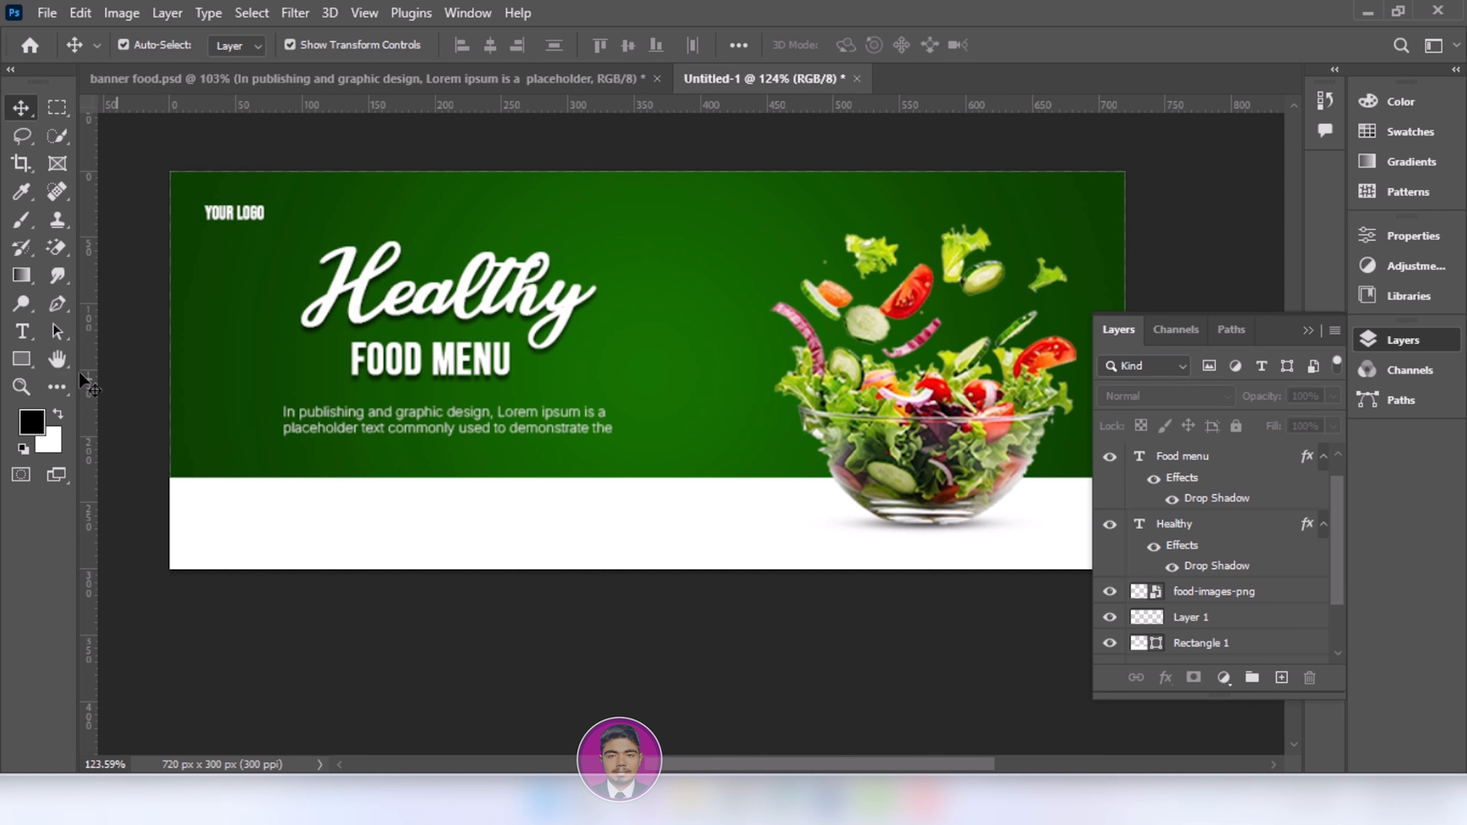
Draw a rectangle about 159 x 26 px on the white strip below the paragraph and fill it bright green.
left_click(21, 359)
scroll(394, 532, "up", 2)
left_click_drag(390, 501, 598, 502)
left_click(1118, 451)
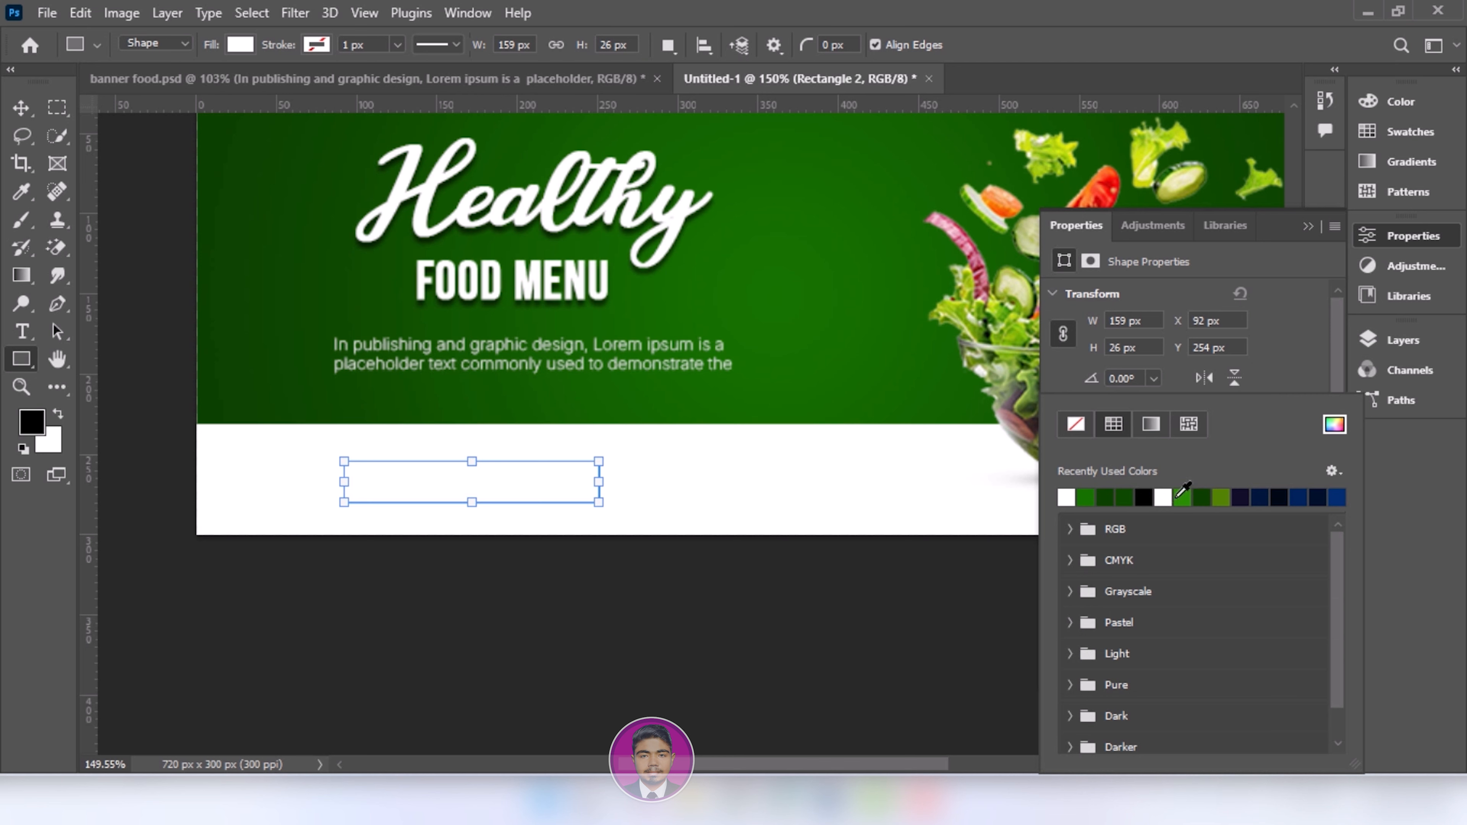
left_click(1182, 497)
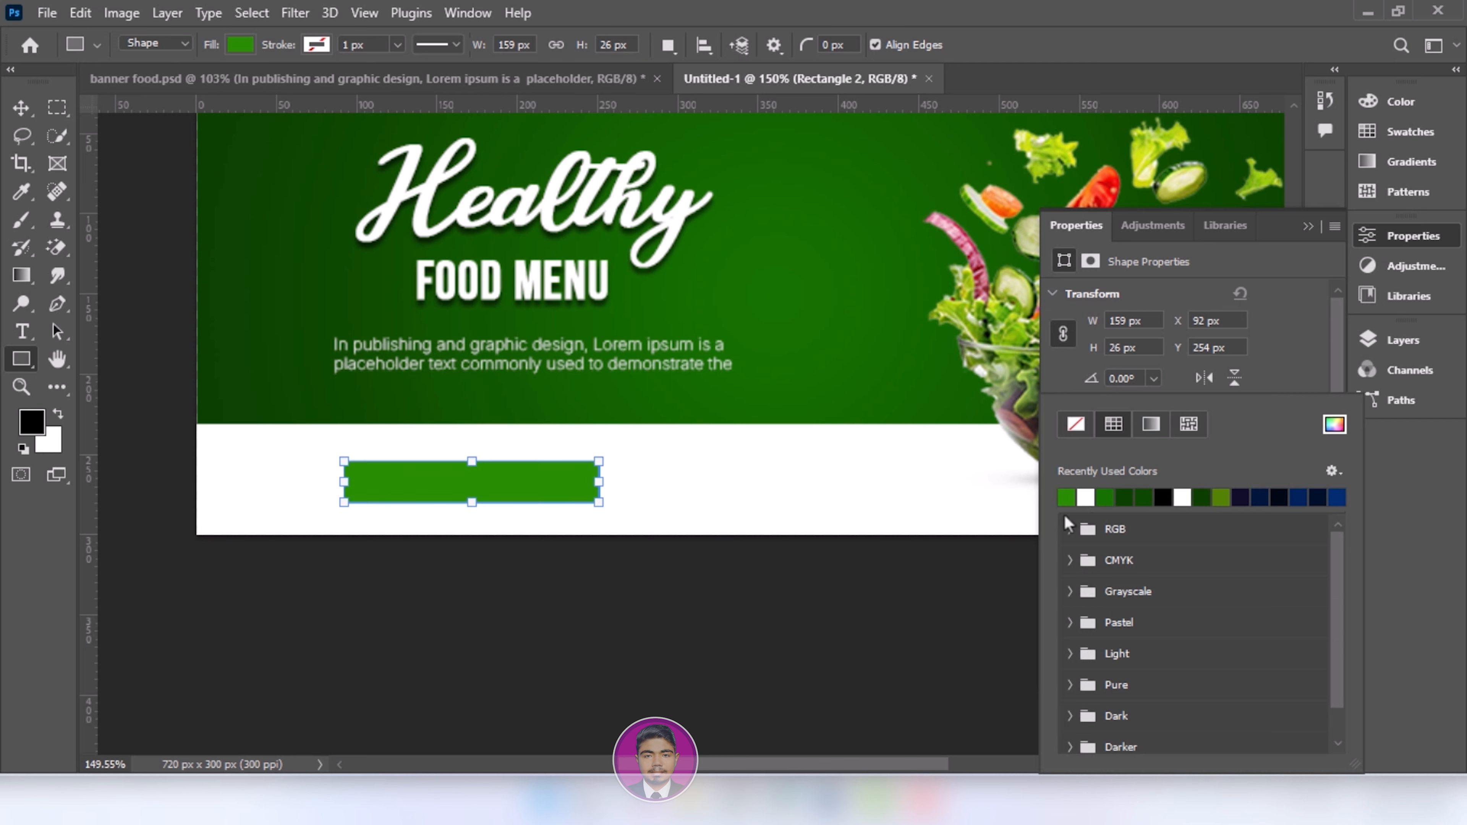
Round all four corners of the green rectangle to 13 px.
left_click(1308, 226)
left_click(1409, 236)
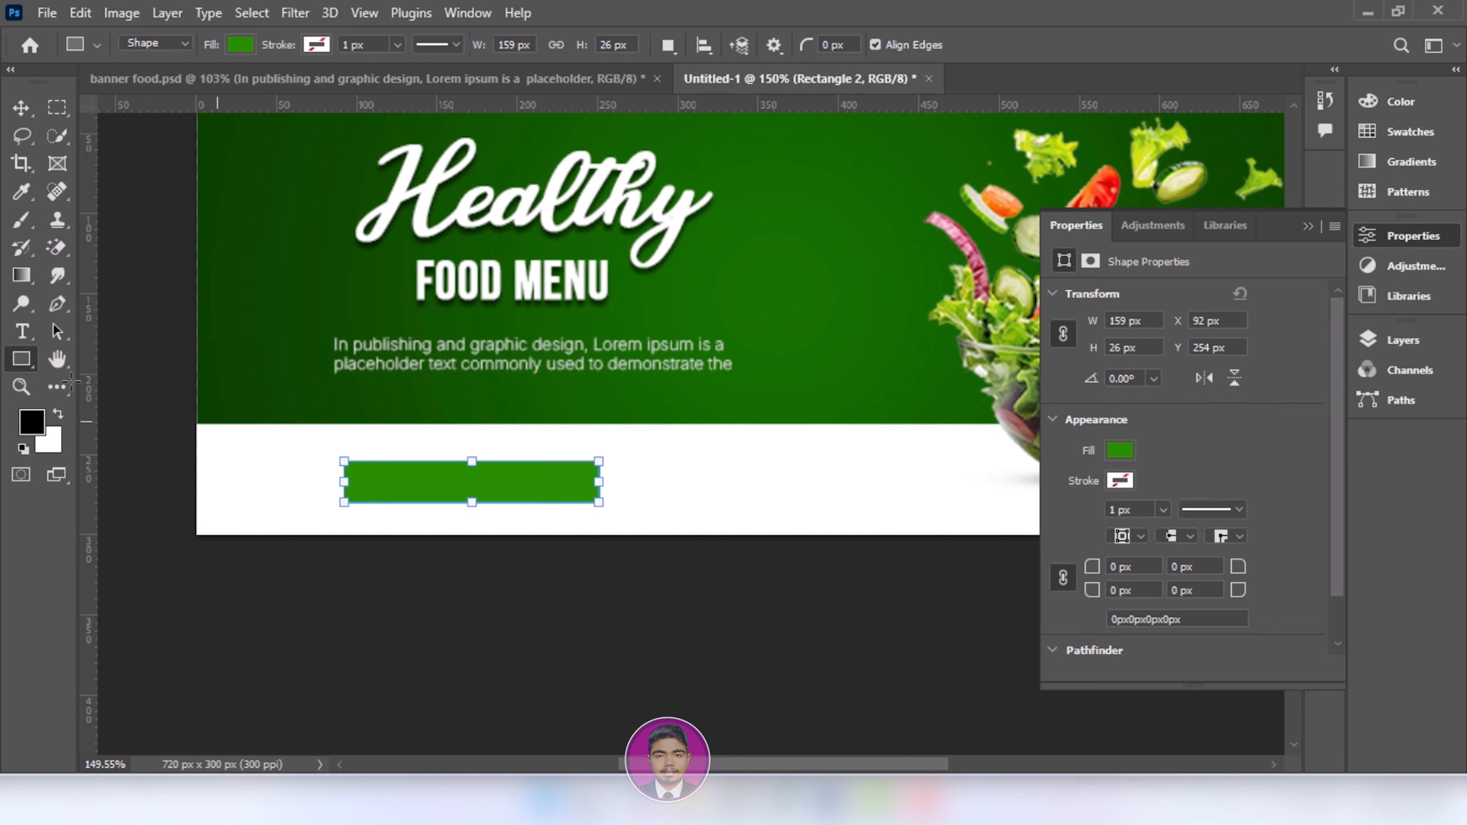
left_click(17, 114)
mouse_move(1091, 575)
left_mouse_down()
mouse_move(1114, 576)
mouse_move(1106, 587)
left_mouse_up()
left_click(427, 593)
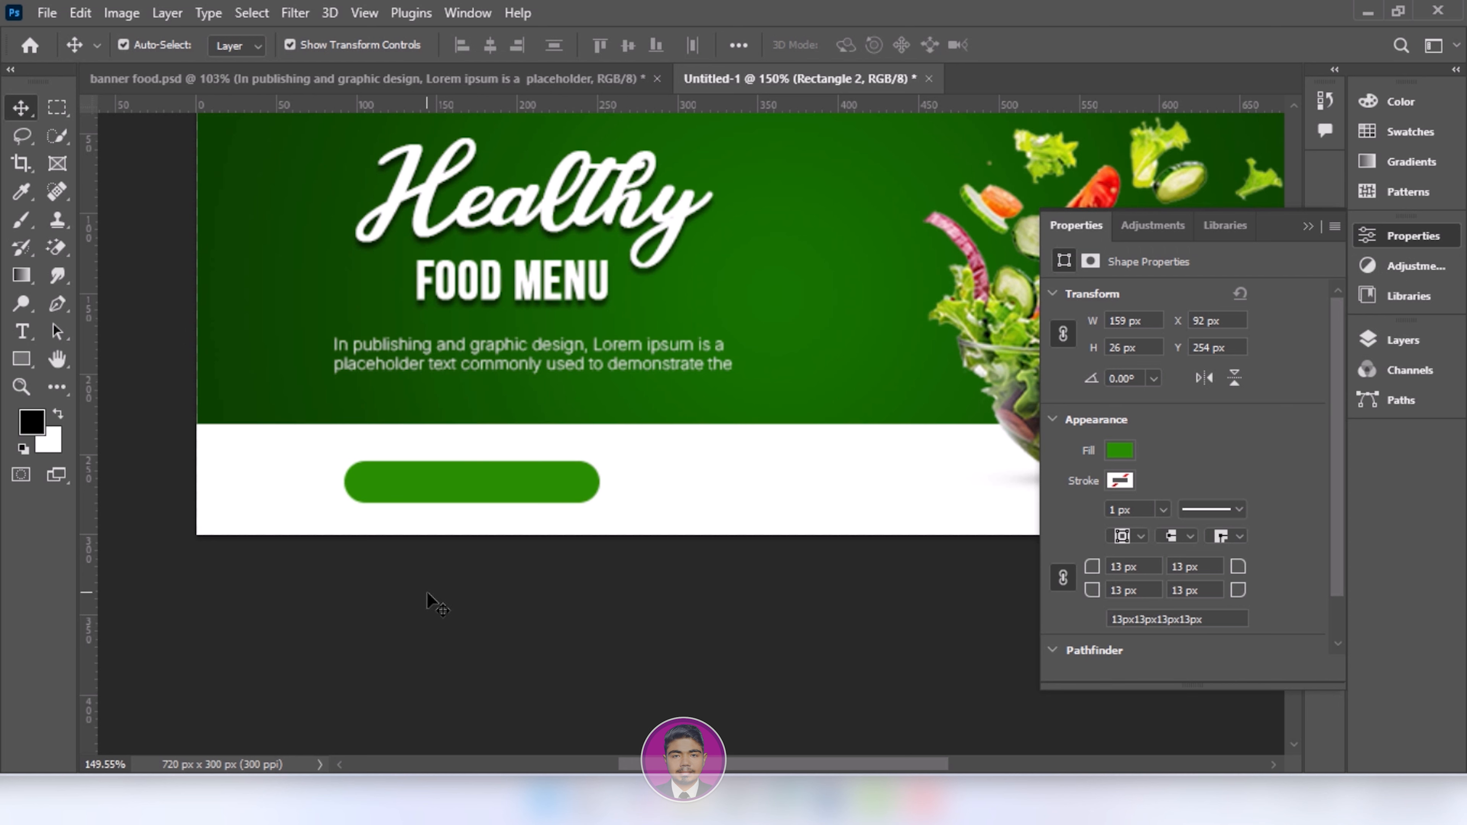
Draw a circle about 18 px in diameter with the Ellipse tool at the left end of the green pill.
left_click(26, 359)
right_click(29, 355)
left_click(87, 362)
key("shift+u")
left_click_drag(350, 455, 379, 485)
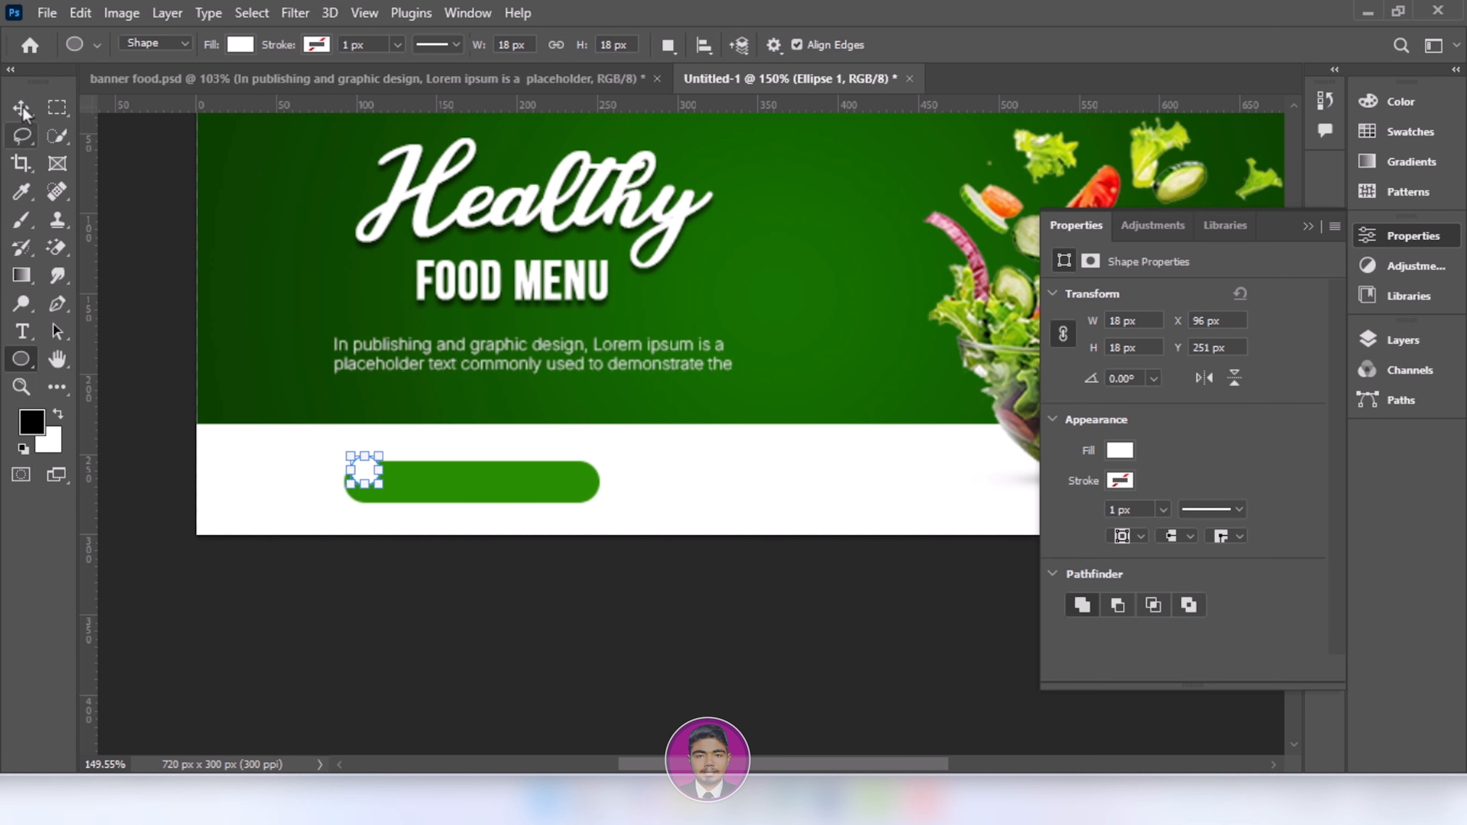
key("v")
Change the small circle's fill to bright yellow.
left_click(1121, 458)
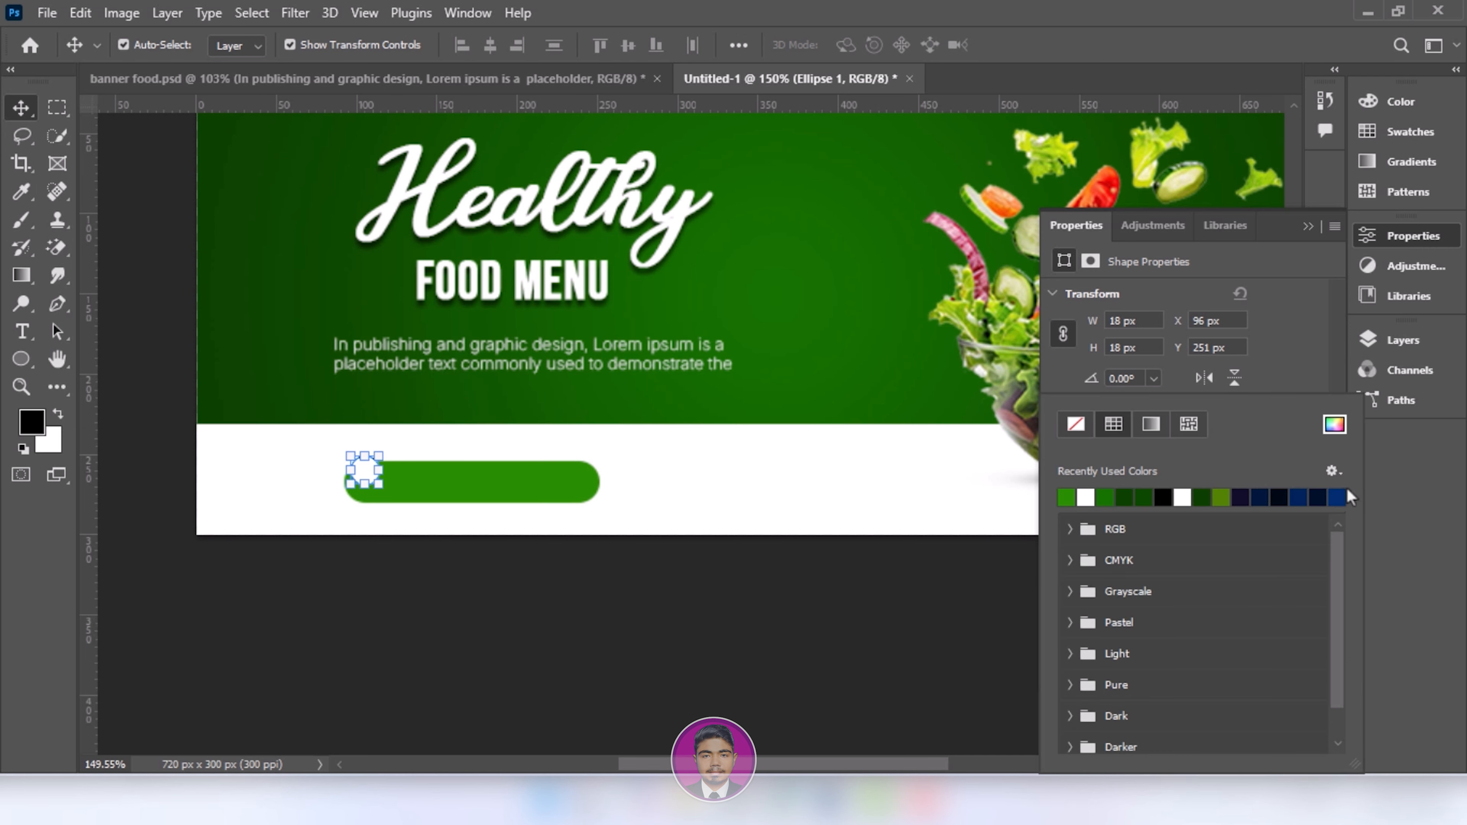
left_click(1335, 427)
left_click(1178, 541)
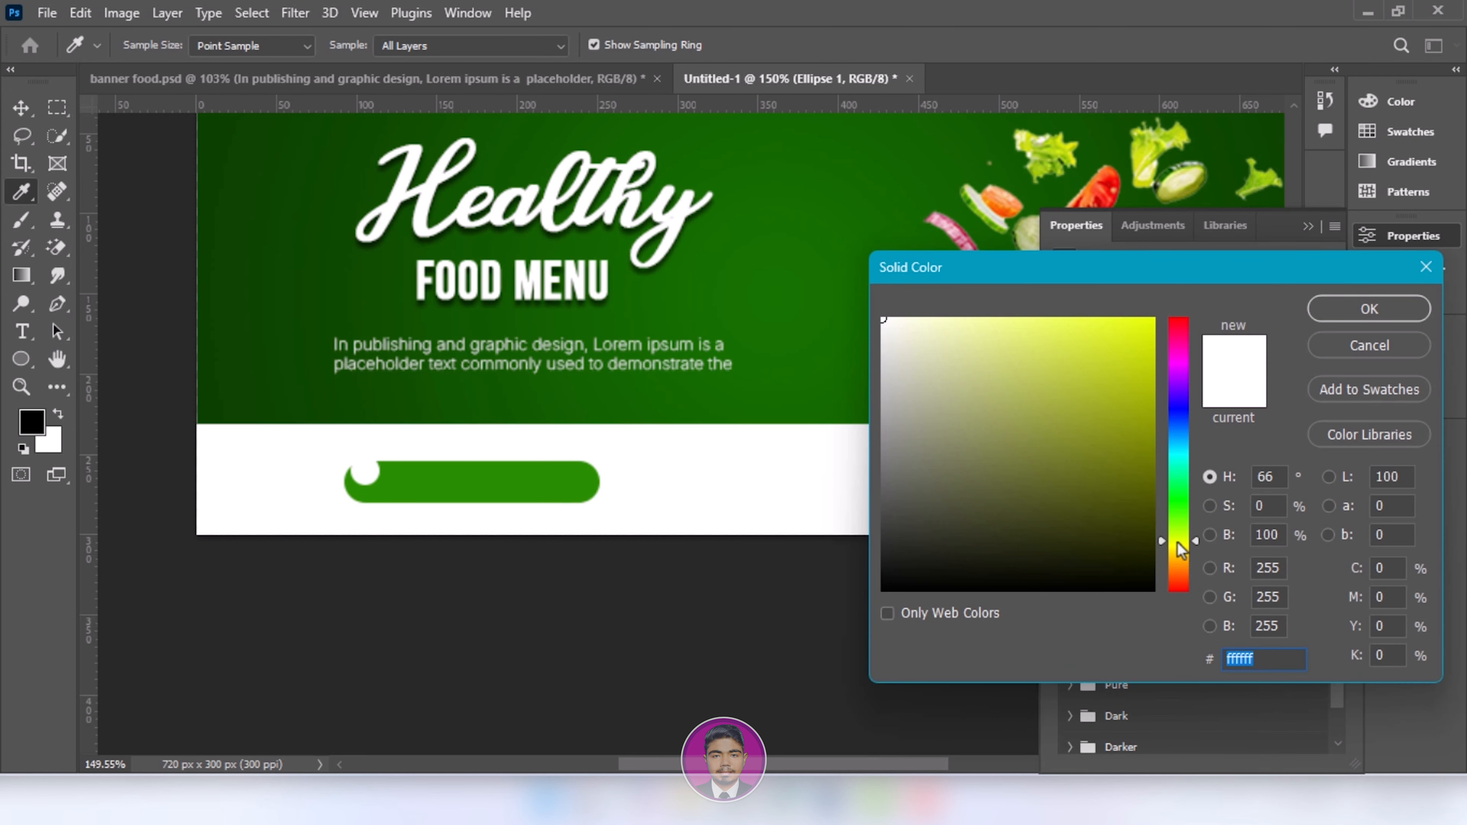
left_click_drag(1118, 404, 1173, 289)
key("Return")
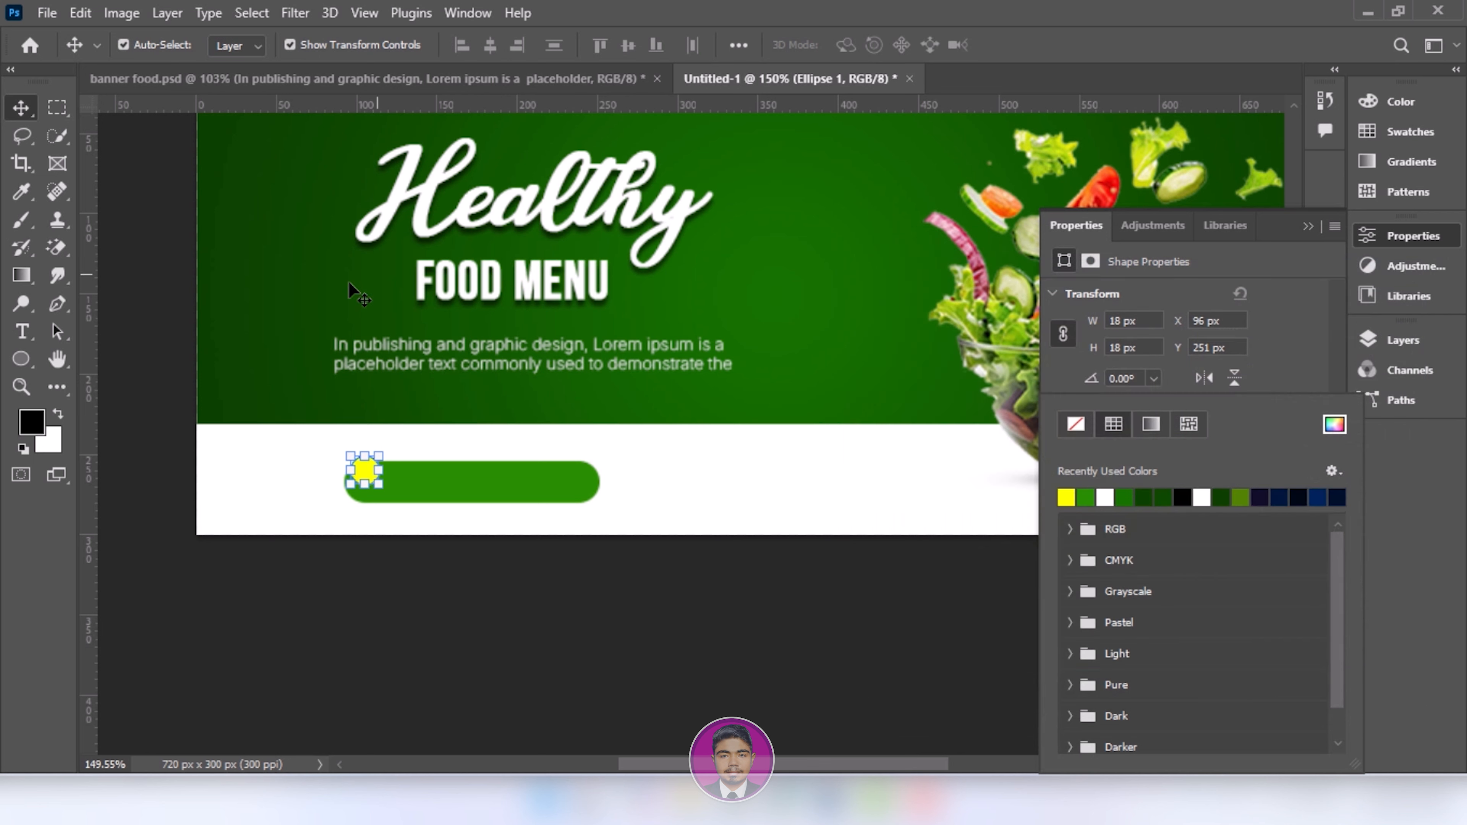
Enlarge the yellow circle to about 21.5 px and centre it vertically inside the pill's left end.
mouse_move(360, 464)
left_mouse_down()
mouse_move(366, 484)
mouse_move(411, 479)
mouse_move(378, 481)
left_mouse_up()
scroll(367, 484, "up", 3)
key("ctrl+t")
left_click(1063, 45)
scroll(742, 438, "down", 5)
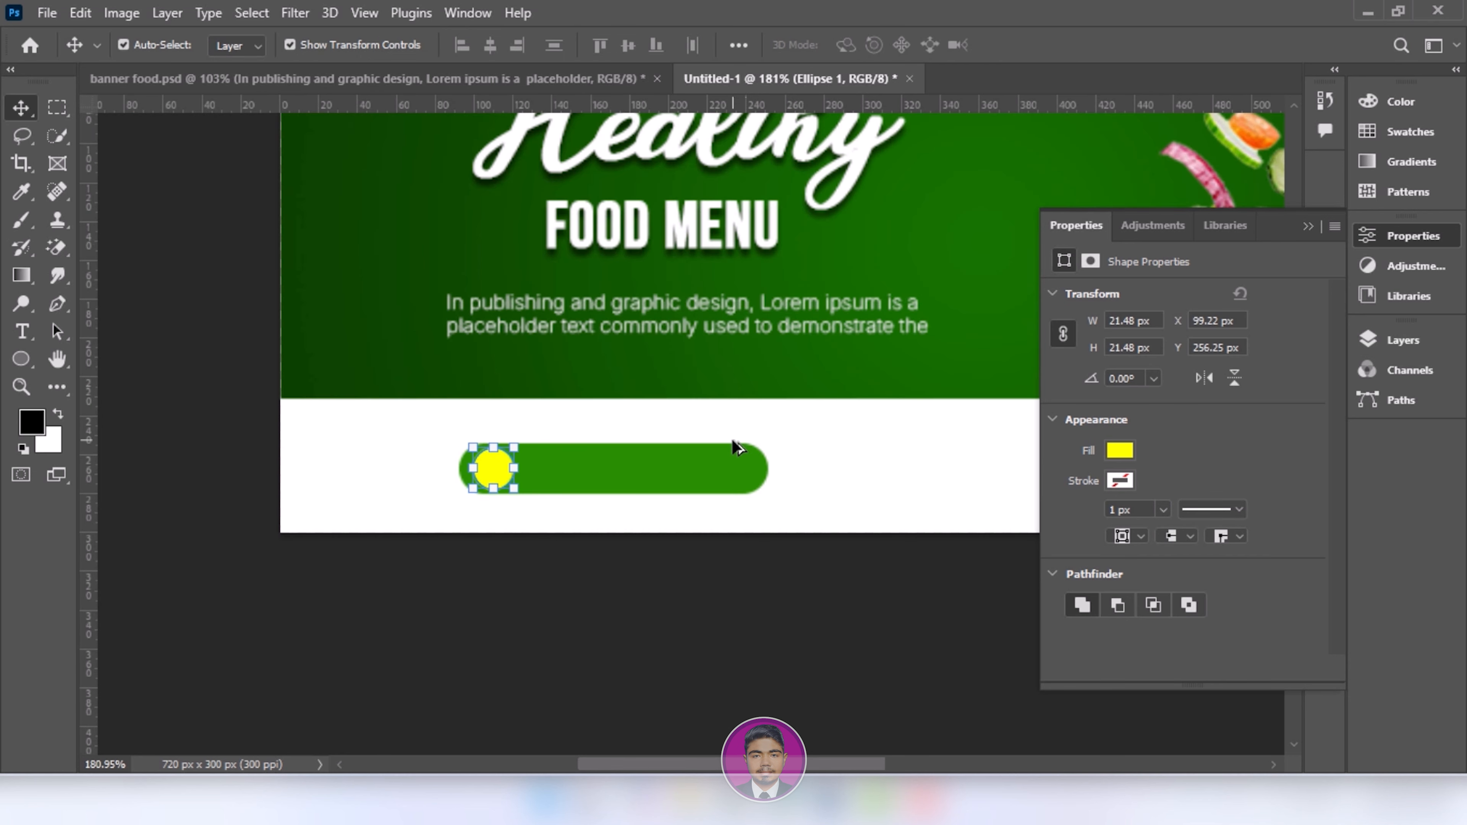
Shorten the green pill from its right end to about 134 px wide, keeping its height.
left_click_drag(547, 376, 513, 426)
left_click(522, 497)
key("ctrl+t")
left_click_drag(560, 500, 530, 502)
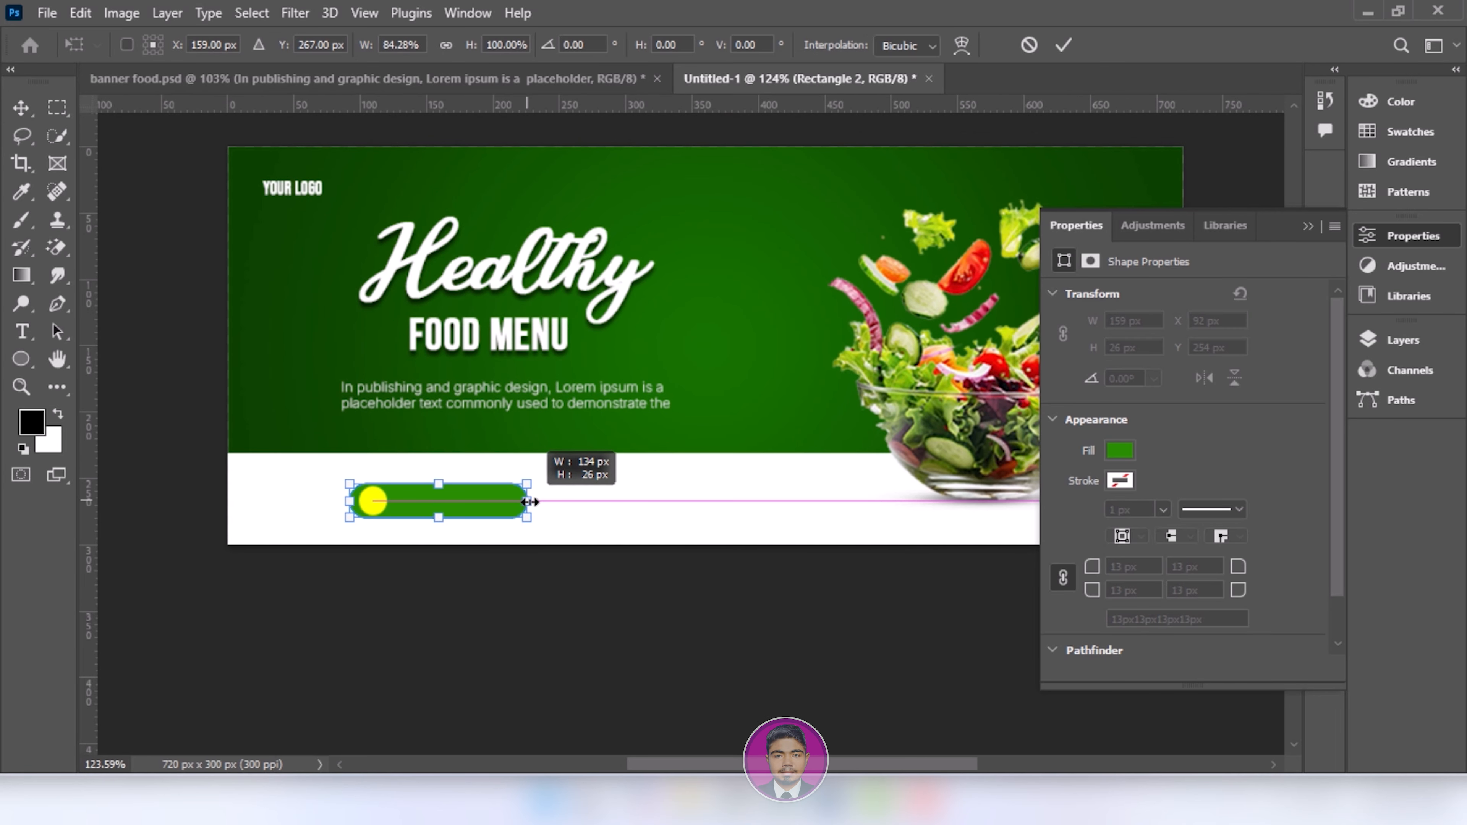
left_click(1062, 45)
Add the white text "ODER NOW" in Inter Regular at 10 pt over the green pill.
left_click(21, 331)
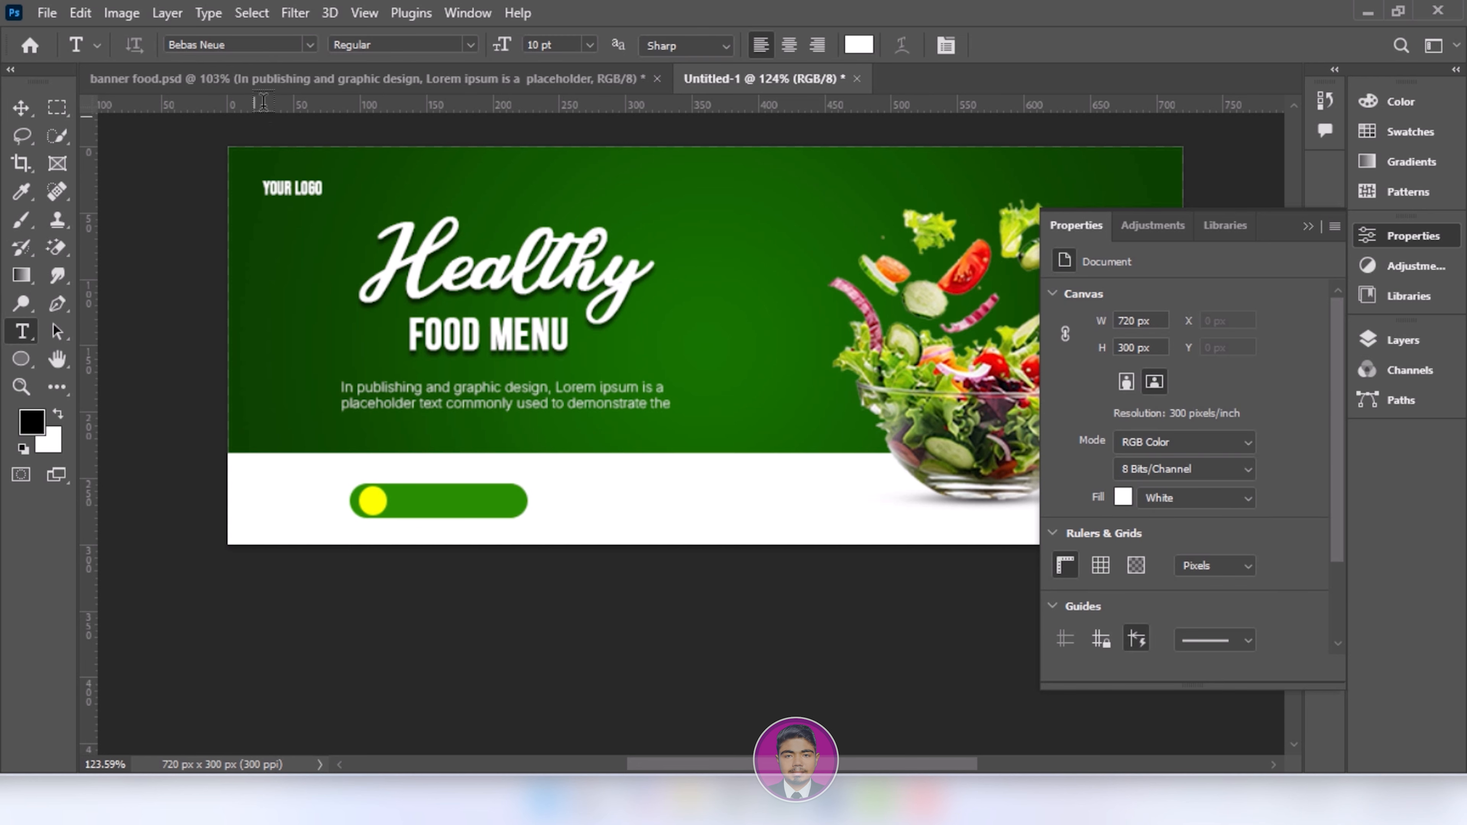
left_click(310, 49)
left_click(321, 137)
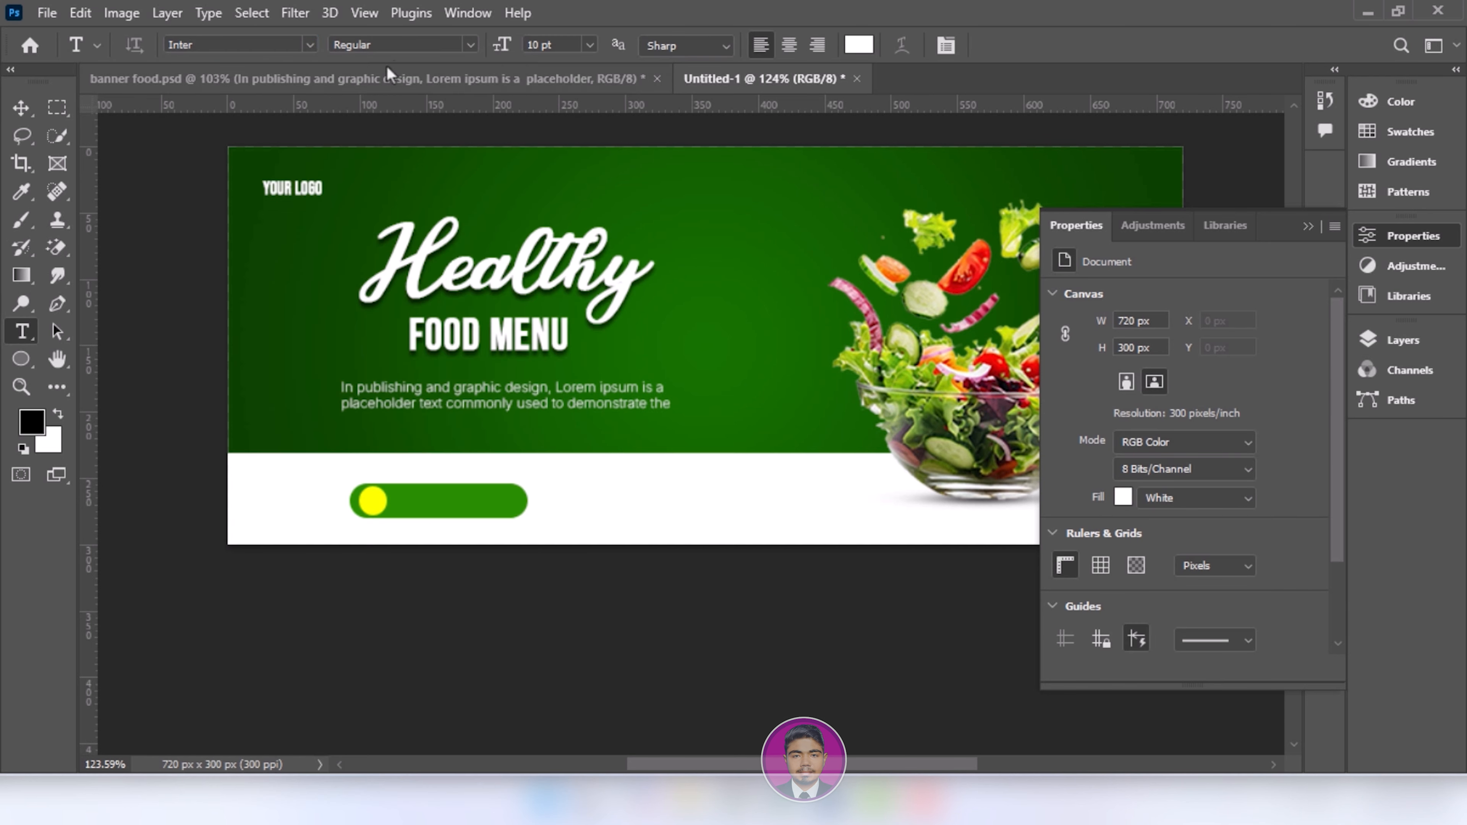
left_click(471, 45)
left_click(433, 117)
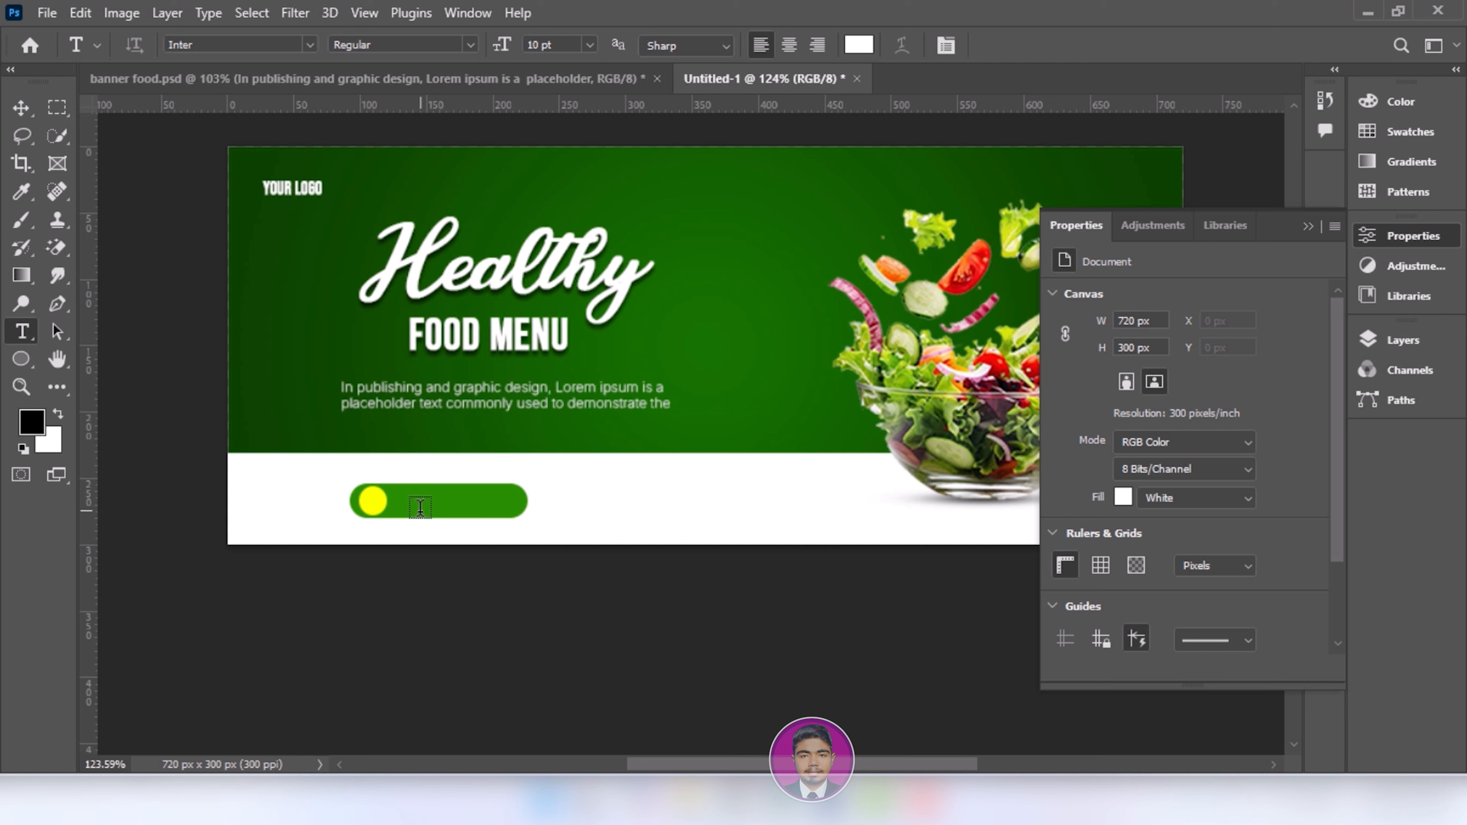
left_click(524, 500)
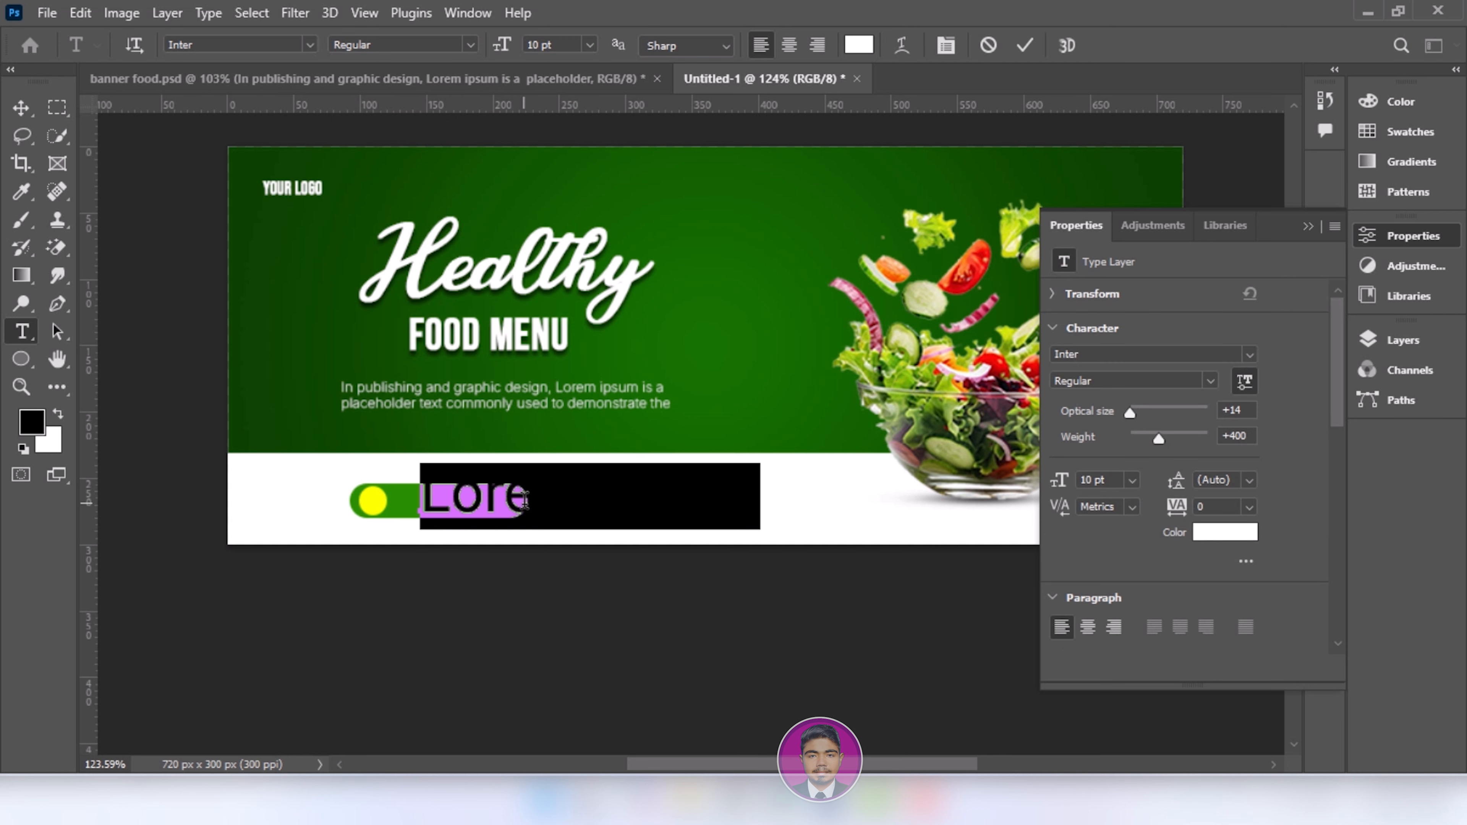
type("ODE")
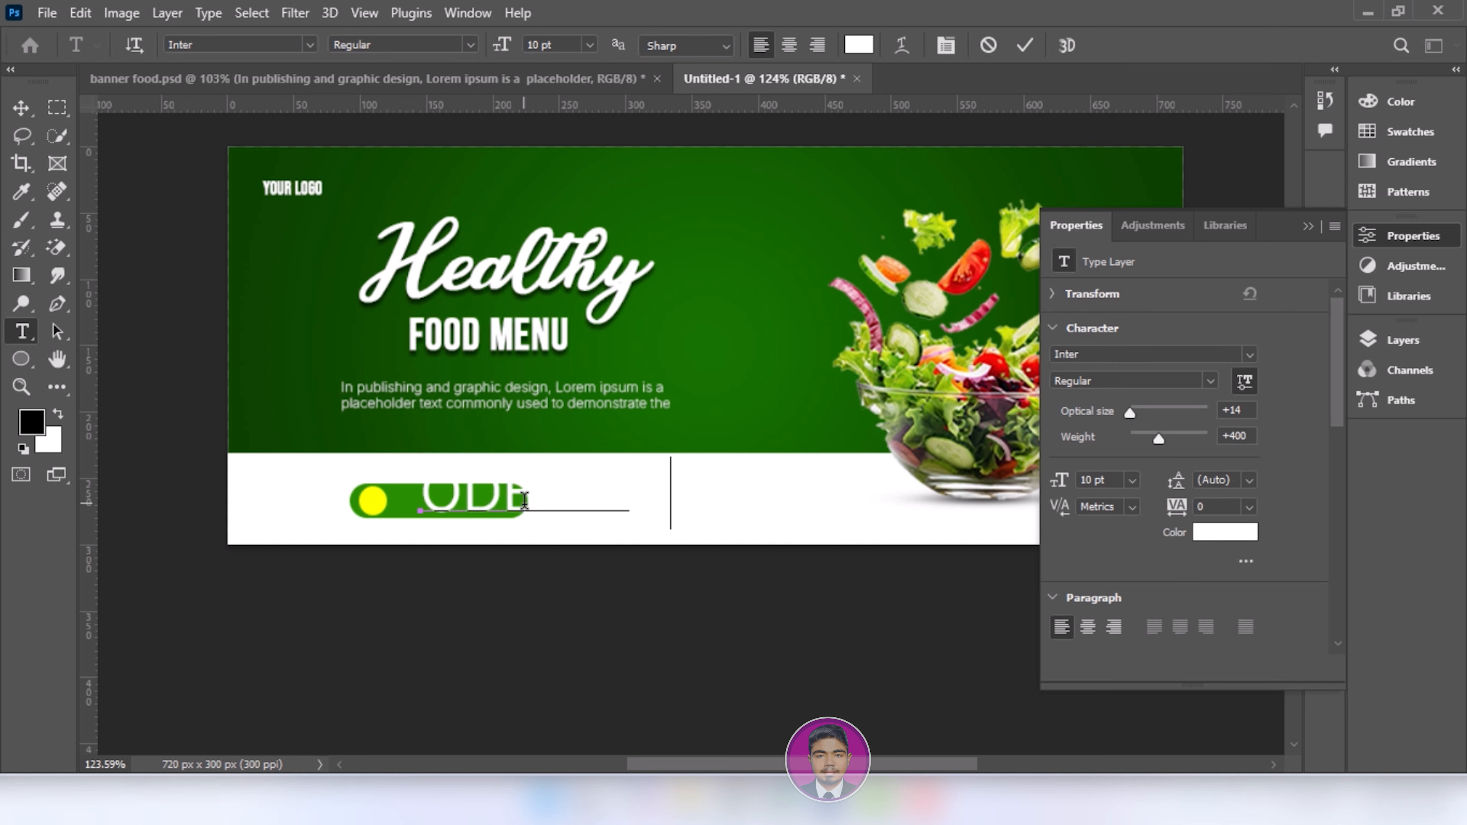
Scale down the "ODER NOW" text and place it inside the green pill beside the yellow circle.
left_click(19, 112)
left_click_drag(720, 493, 475, 506)
left_click(21, 108)
left_click(420, 623)
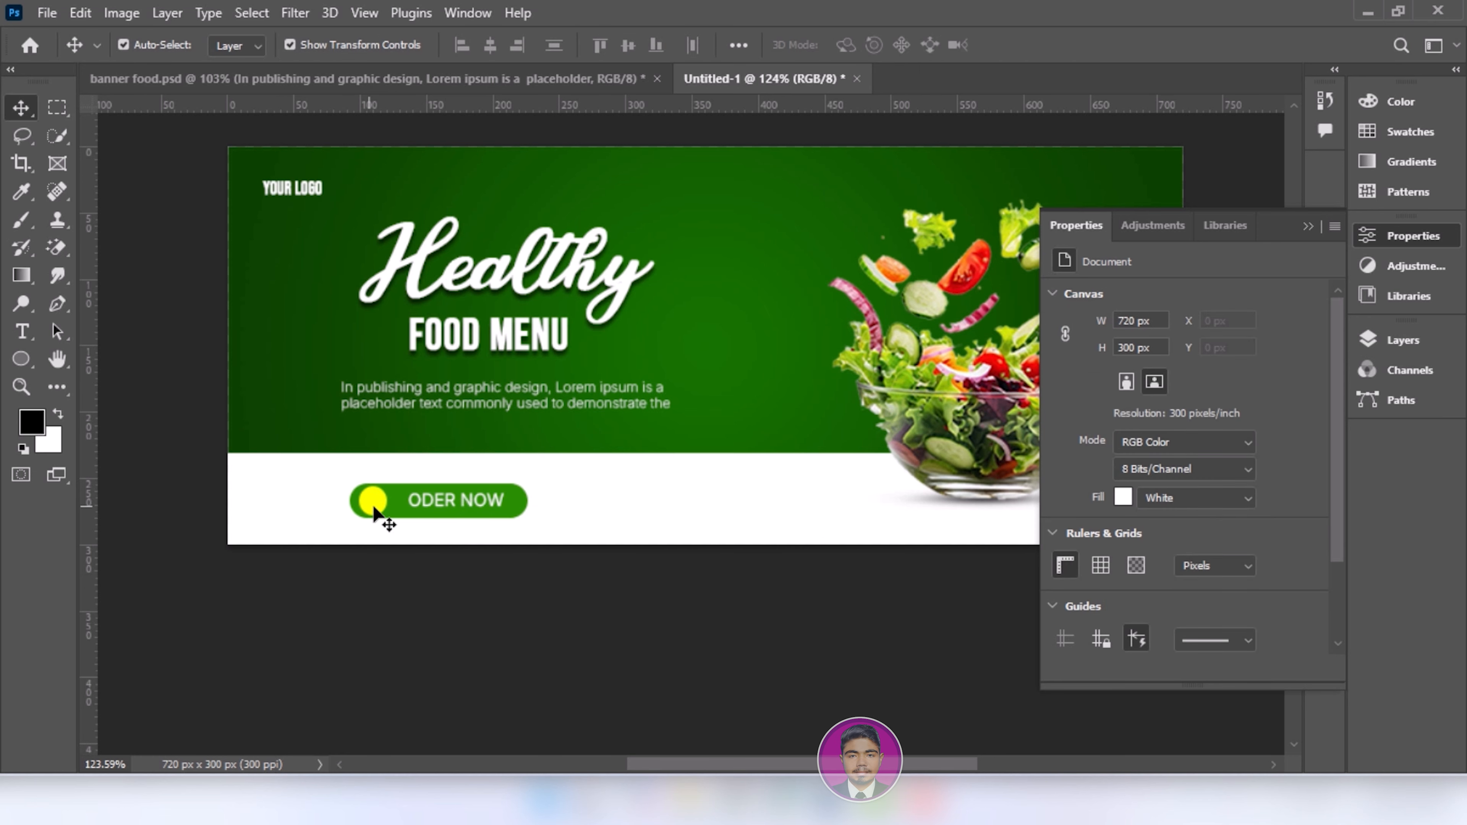
Place the arrow icon image as an embedded object and scale it to about 0.53% inside the pill's yellow circle.
scroll(372, 510, "up", 4)
left_click(47, 12)
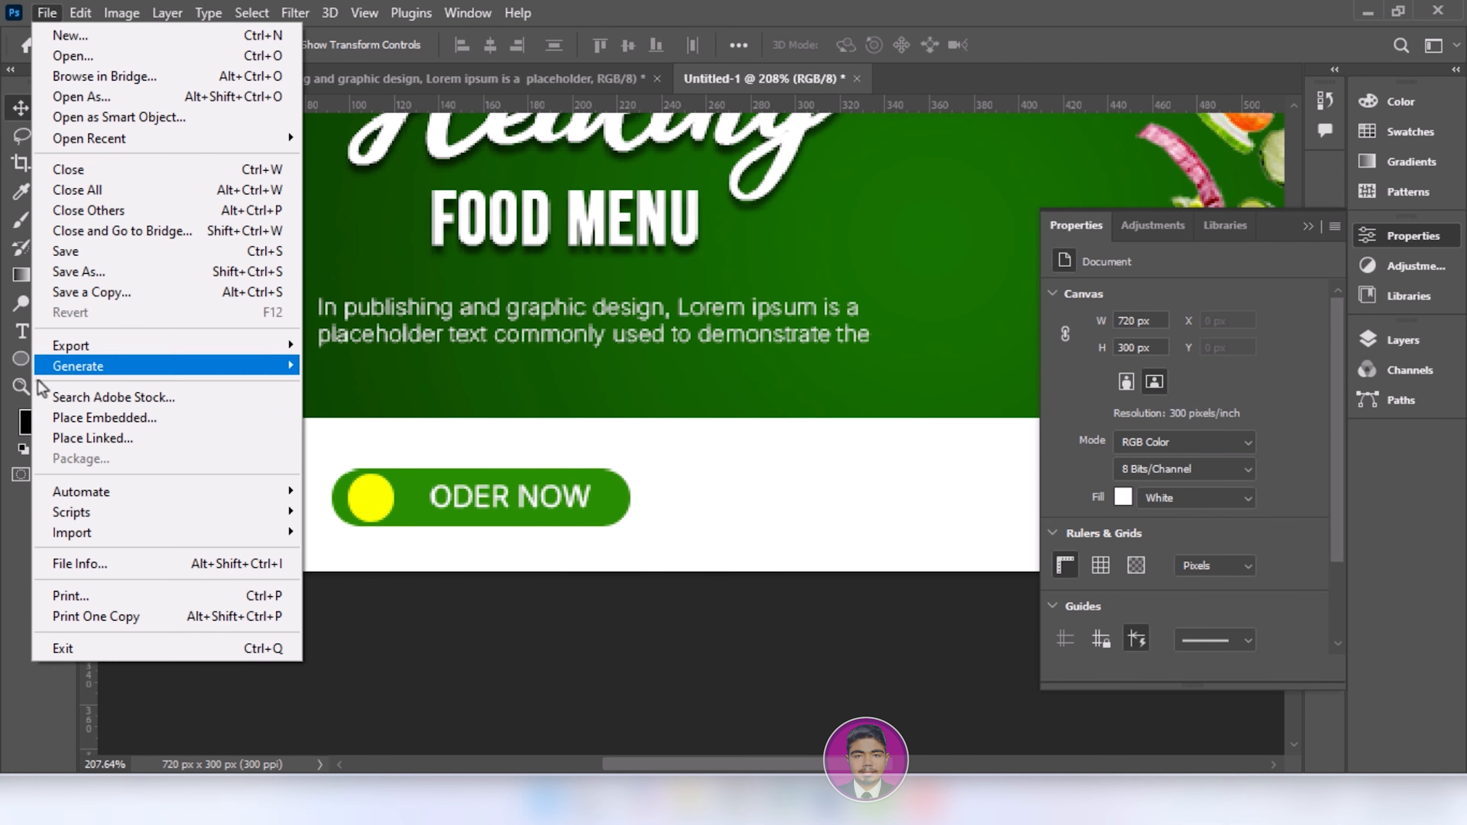
left_click(60, 426)
left_click(254, 190)
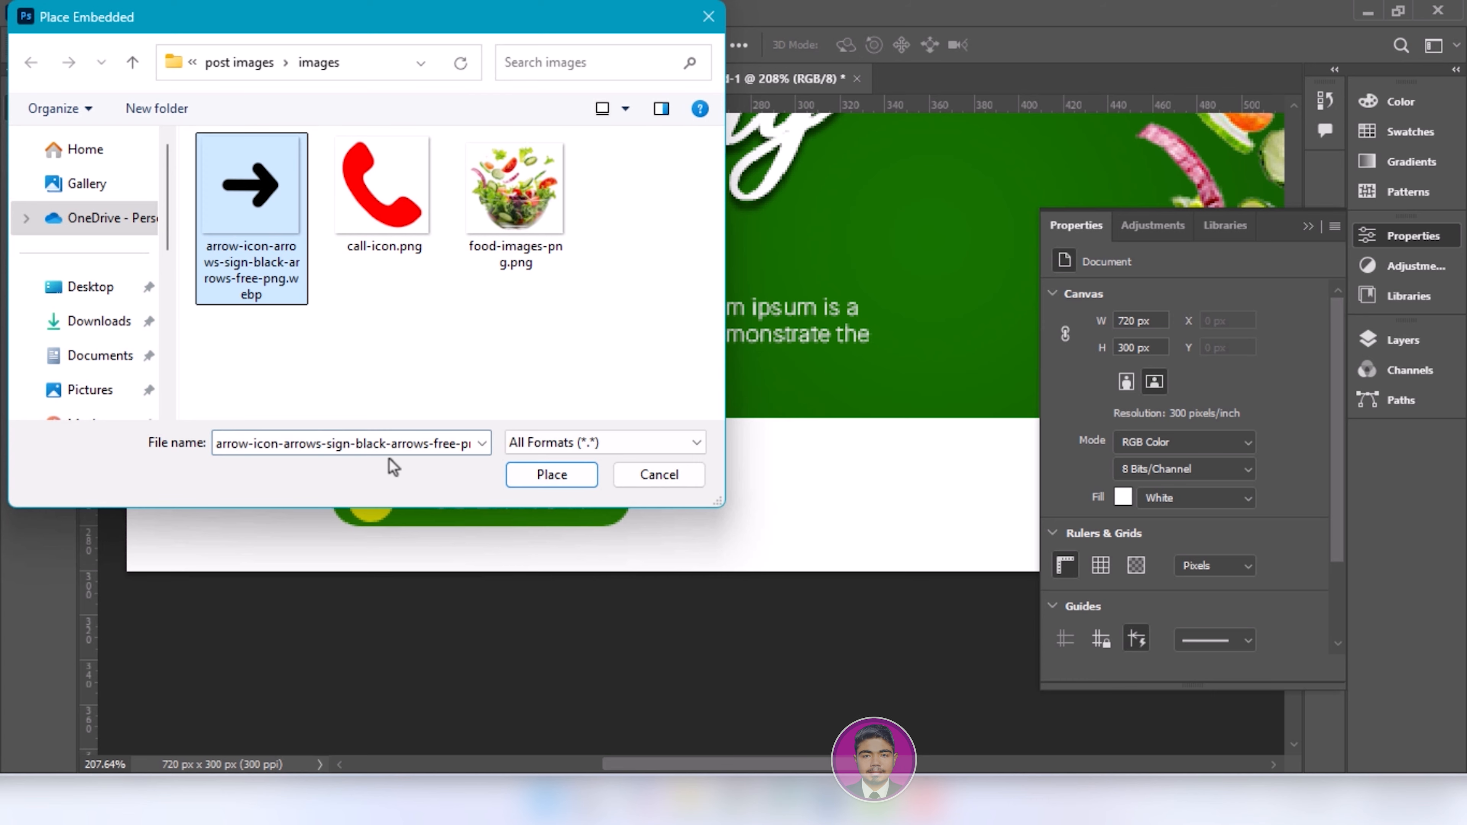
left_click(550, 474)
left_click_drag(1035, 347, 396, 497)
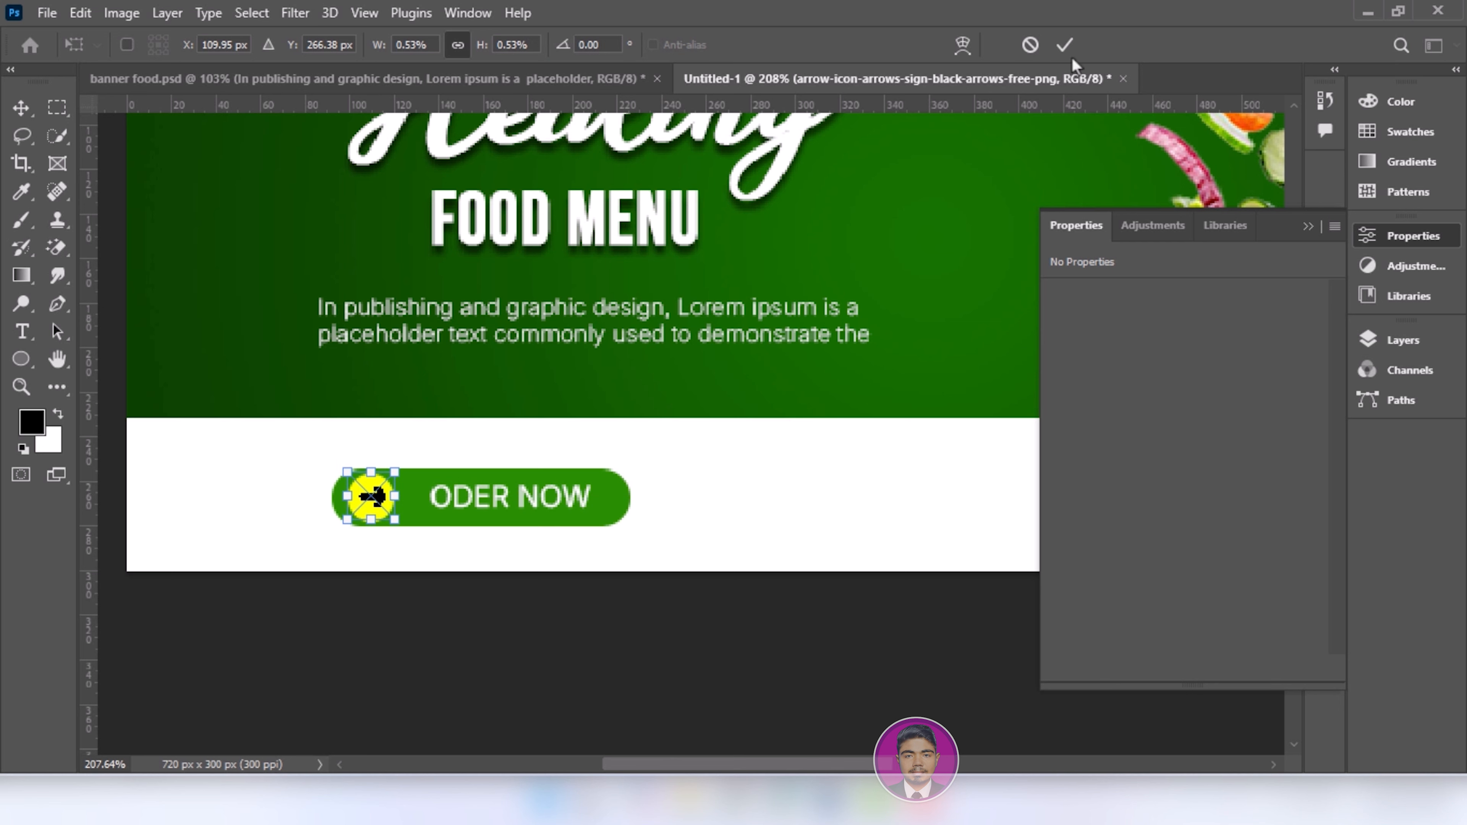
left_click(1064, 45)
Apply a Color Overlay to the arrow icon using the green sampled from the pill.
left_click(1403, 339)
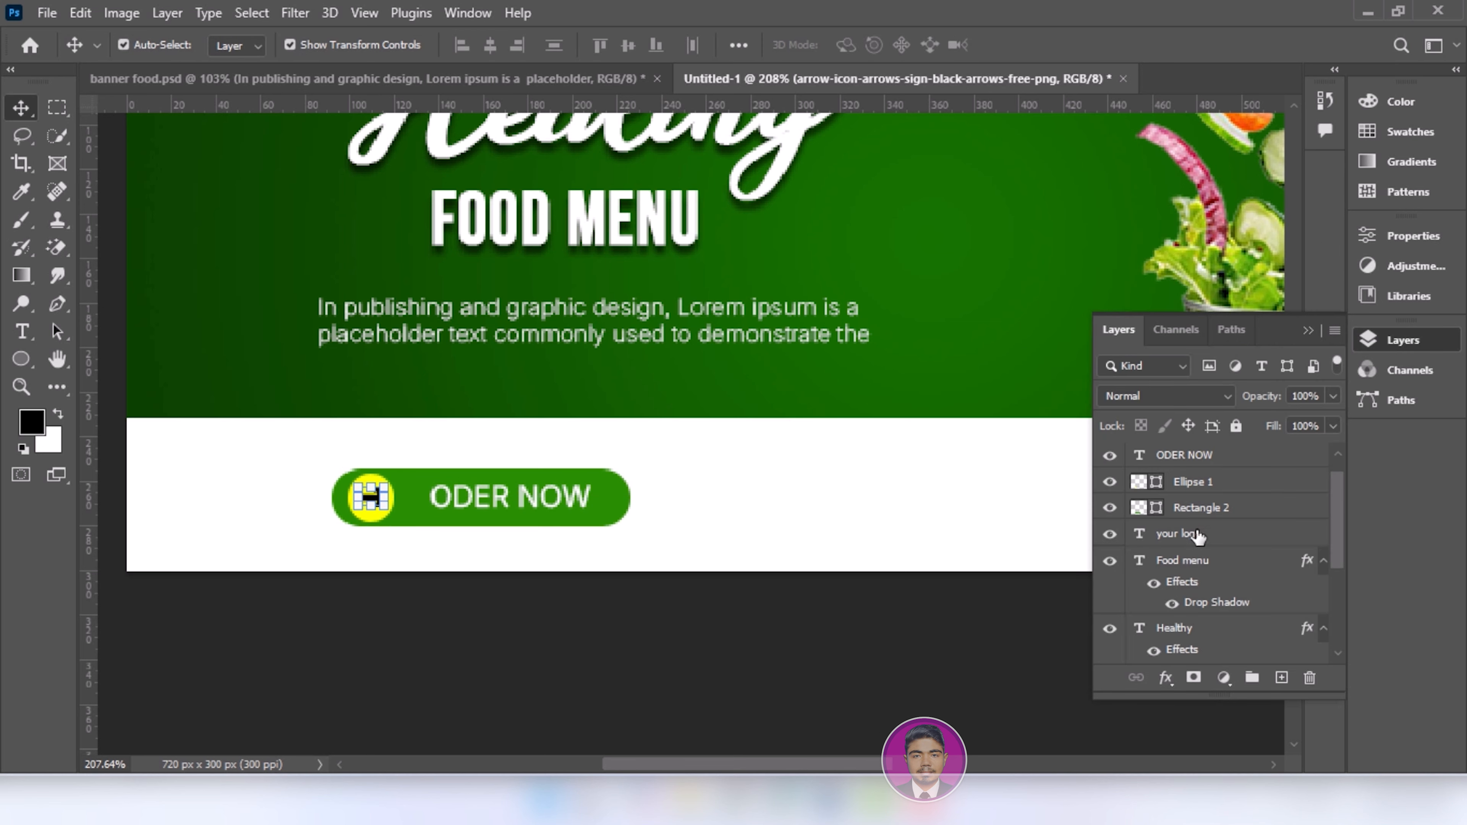
scroll(1214, 520, "up", 1)
right_click(1212, 456)
left_click(1017, 30)
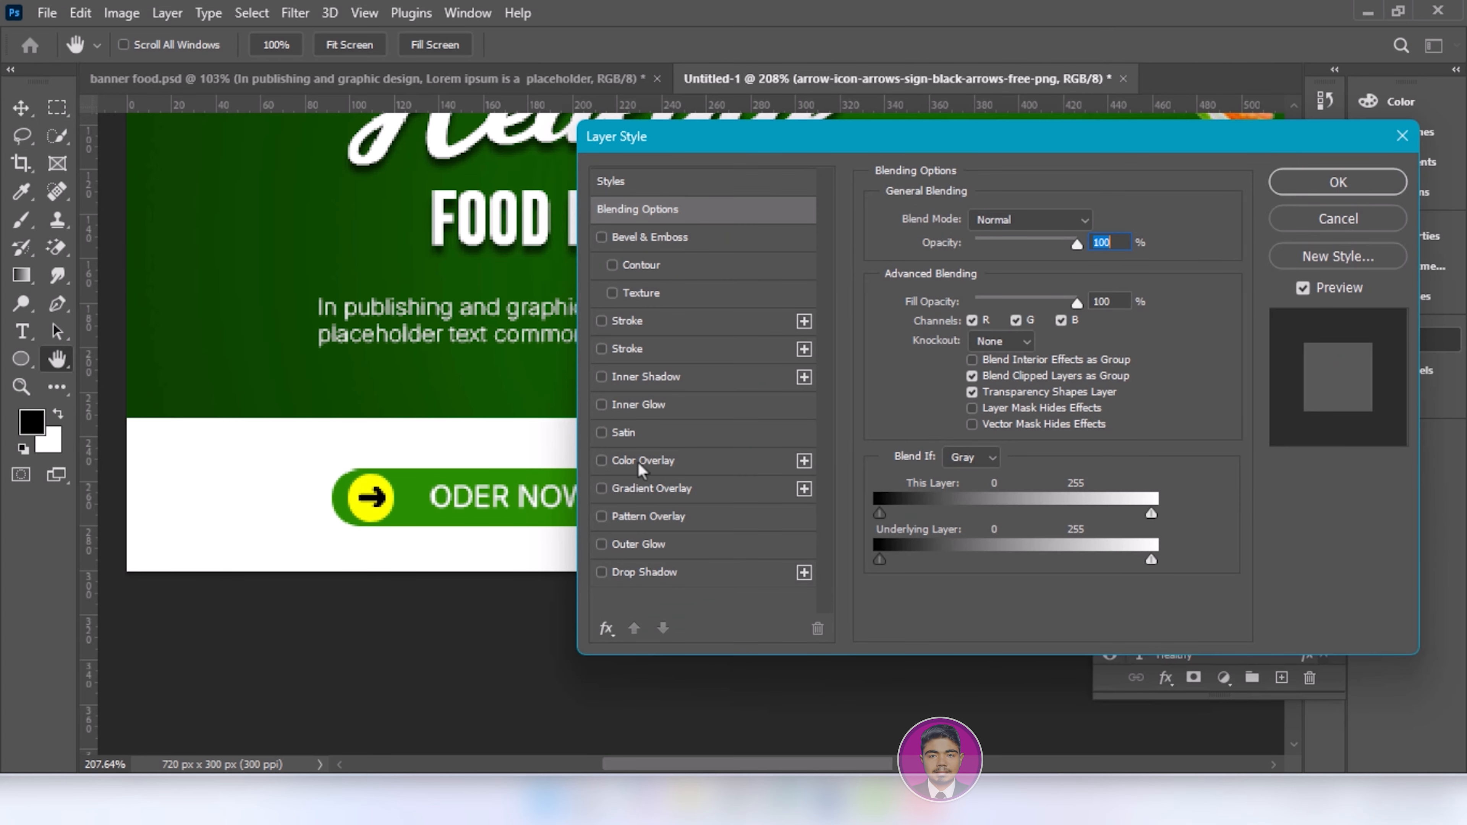
left_click(641, 462)
left_click(1089, 220)
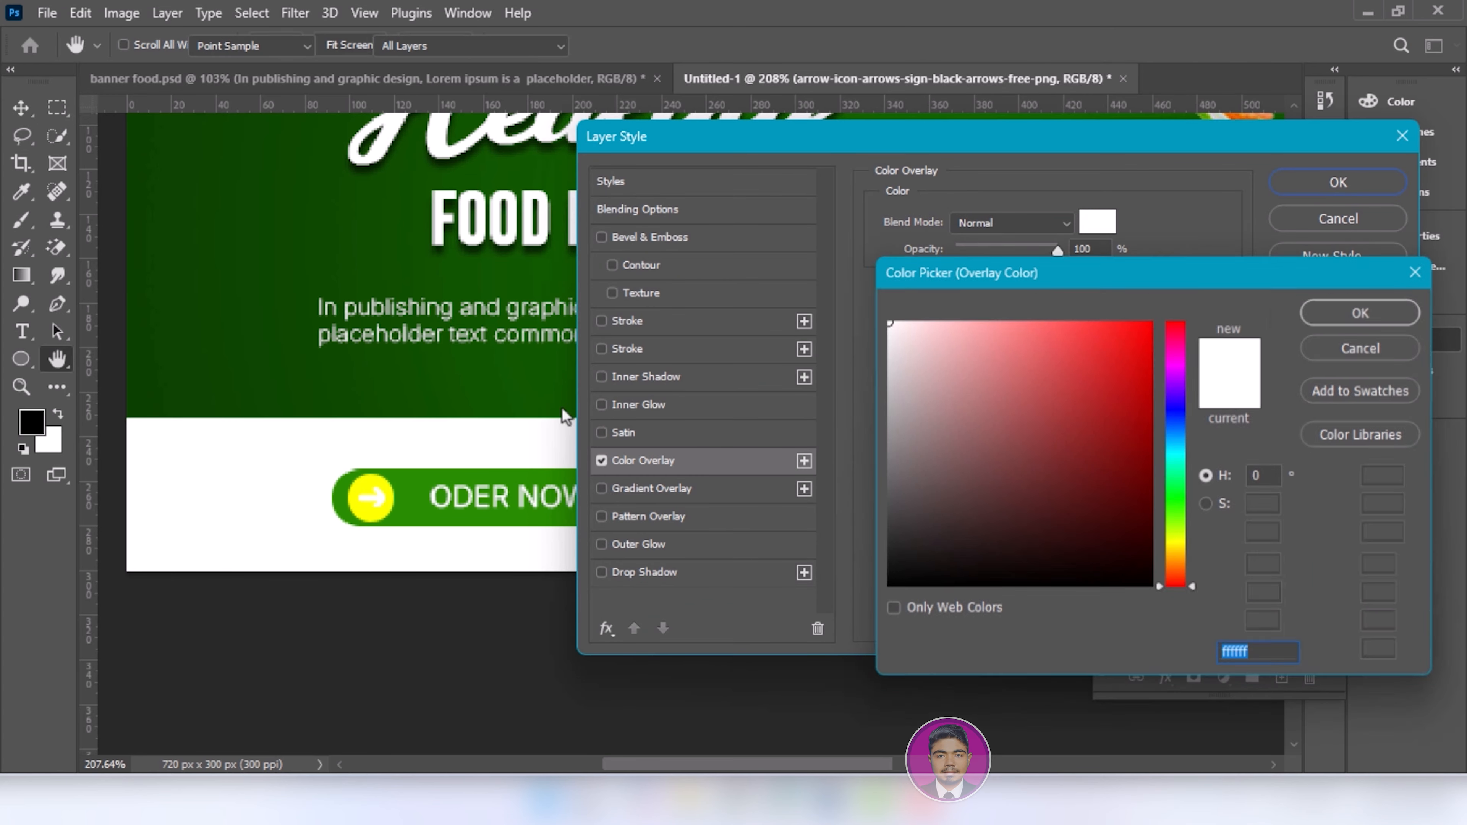
left_click(413, 494)
left_click(1367, 309)
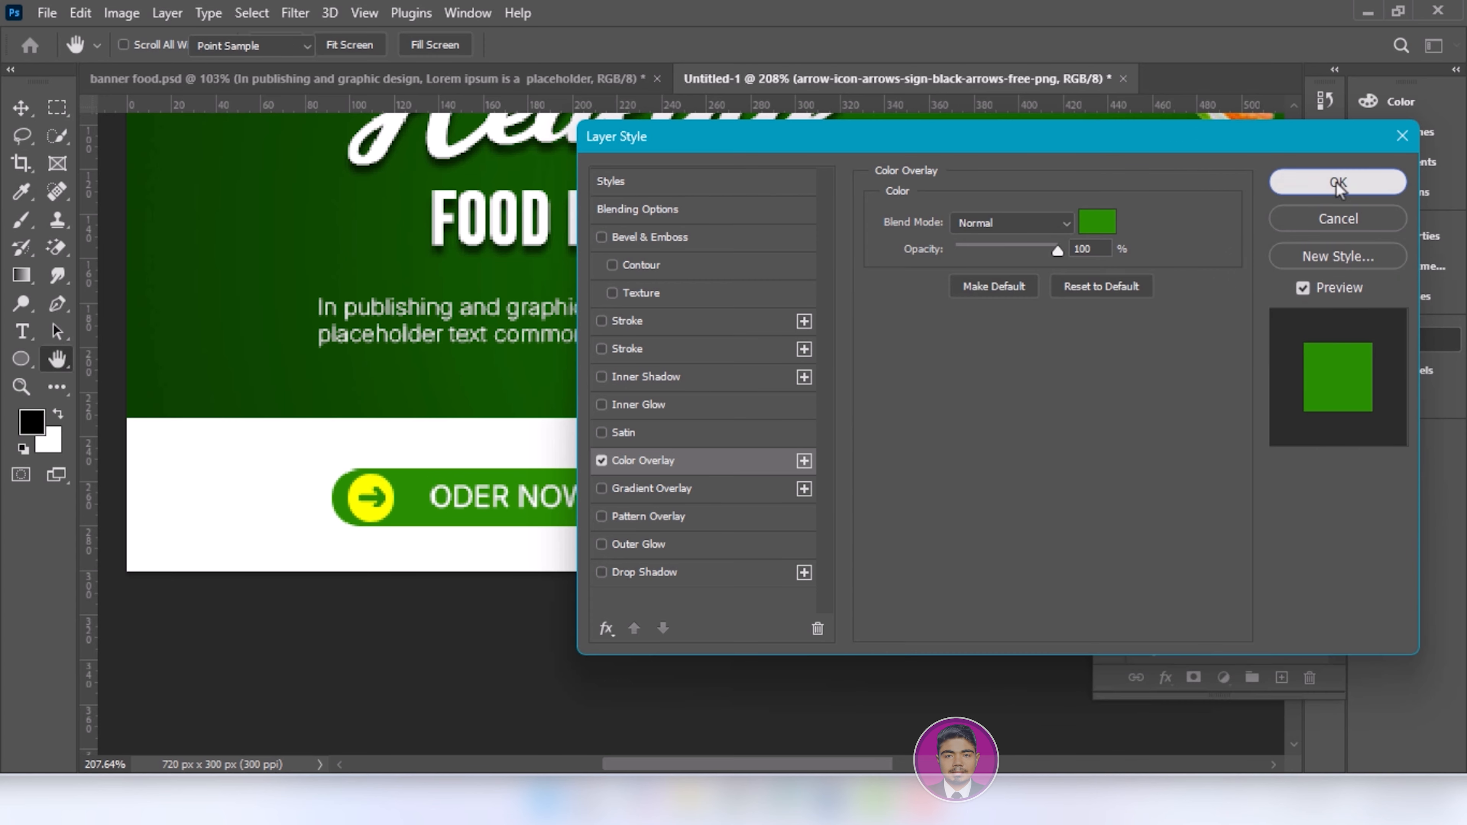
left_click(1337, 181)
Draw a circle about 28 px wide in the white strip beside the order pill and fill it with the pill's green.
scroll(658, 580, "down", 5)
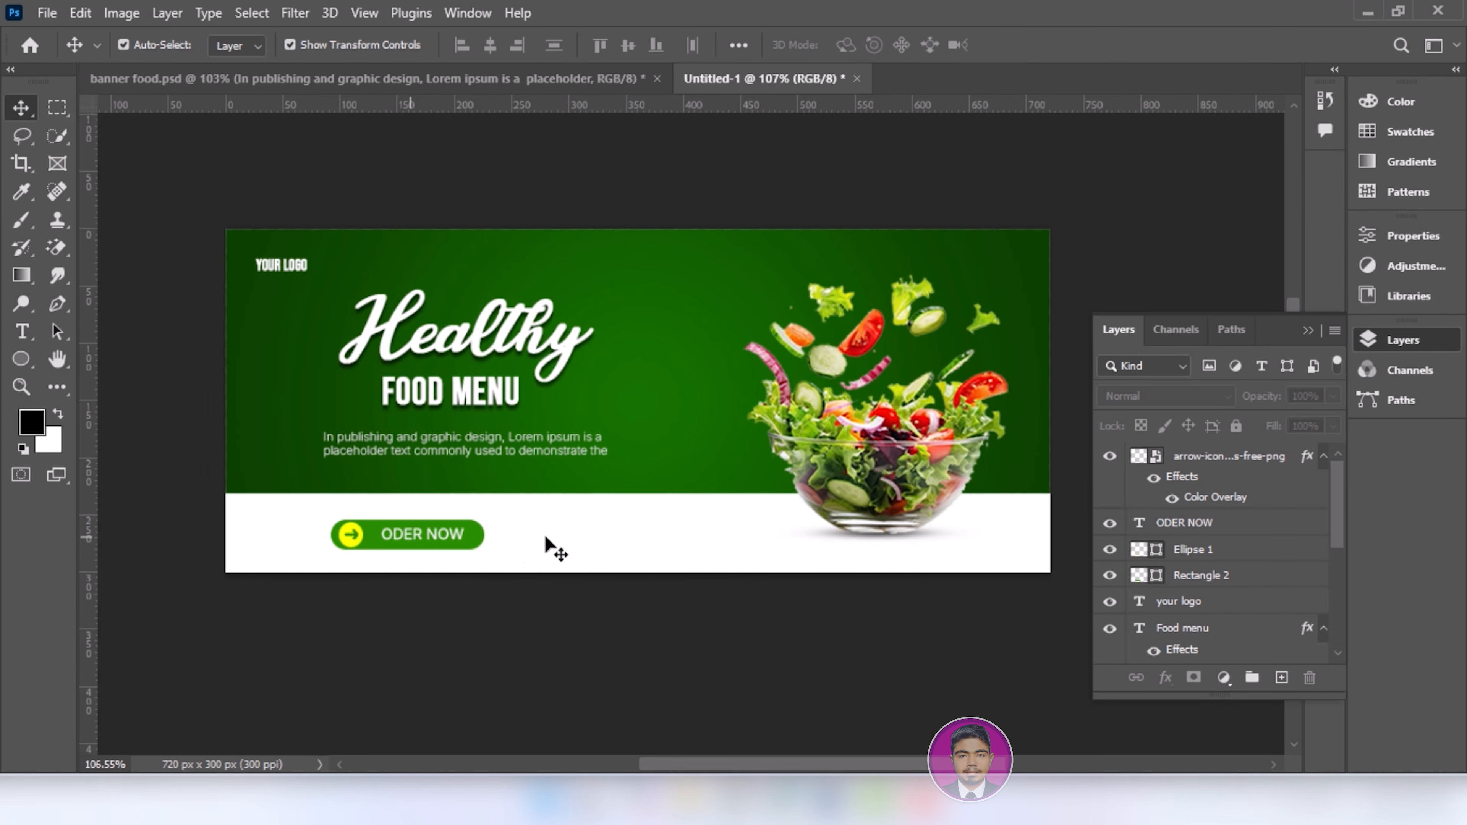
left_click_drag(560, 512, 593, 579)
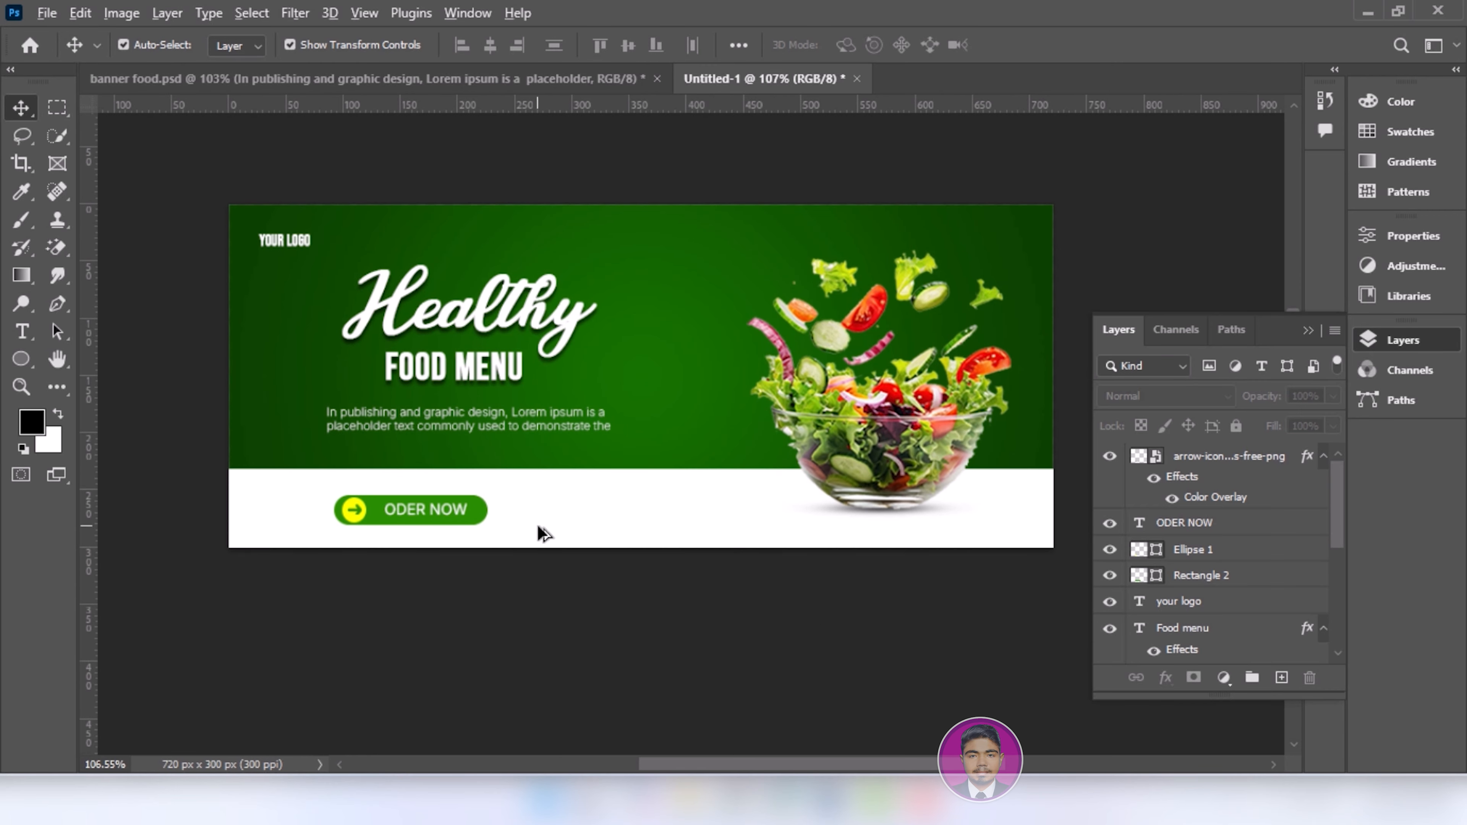
scroll(542, 530, "up", 3)
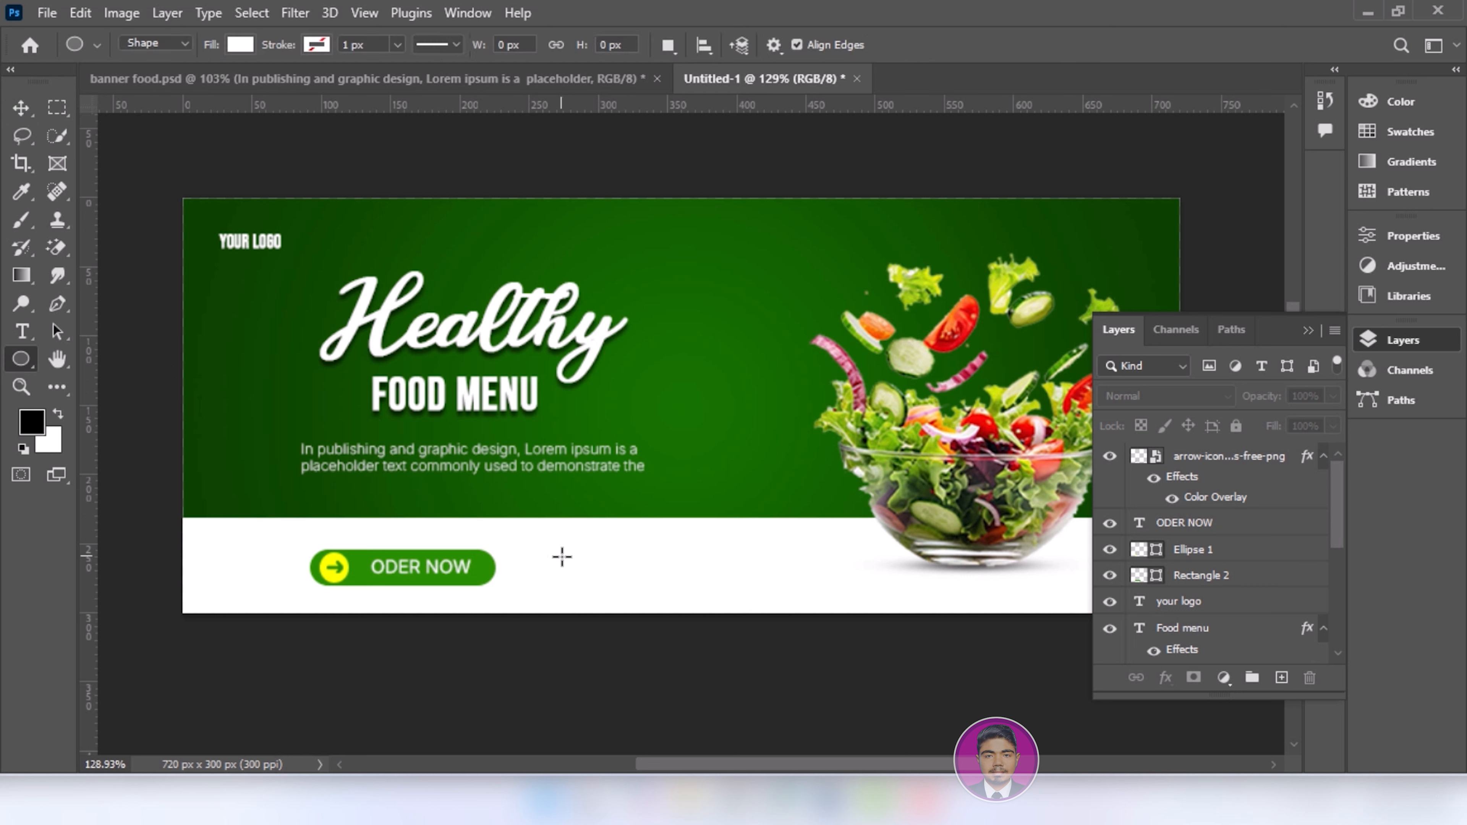
left_click_drag(561, 557, 601, 594)
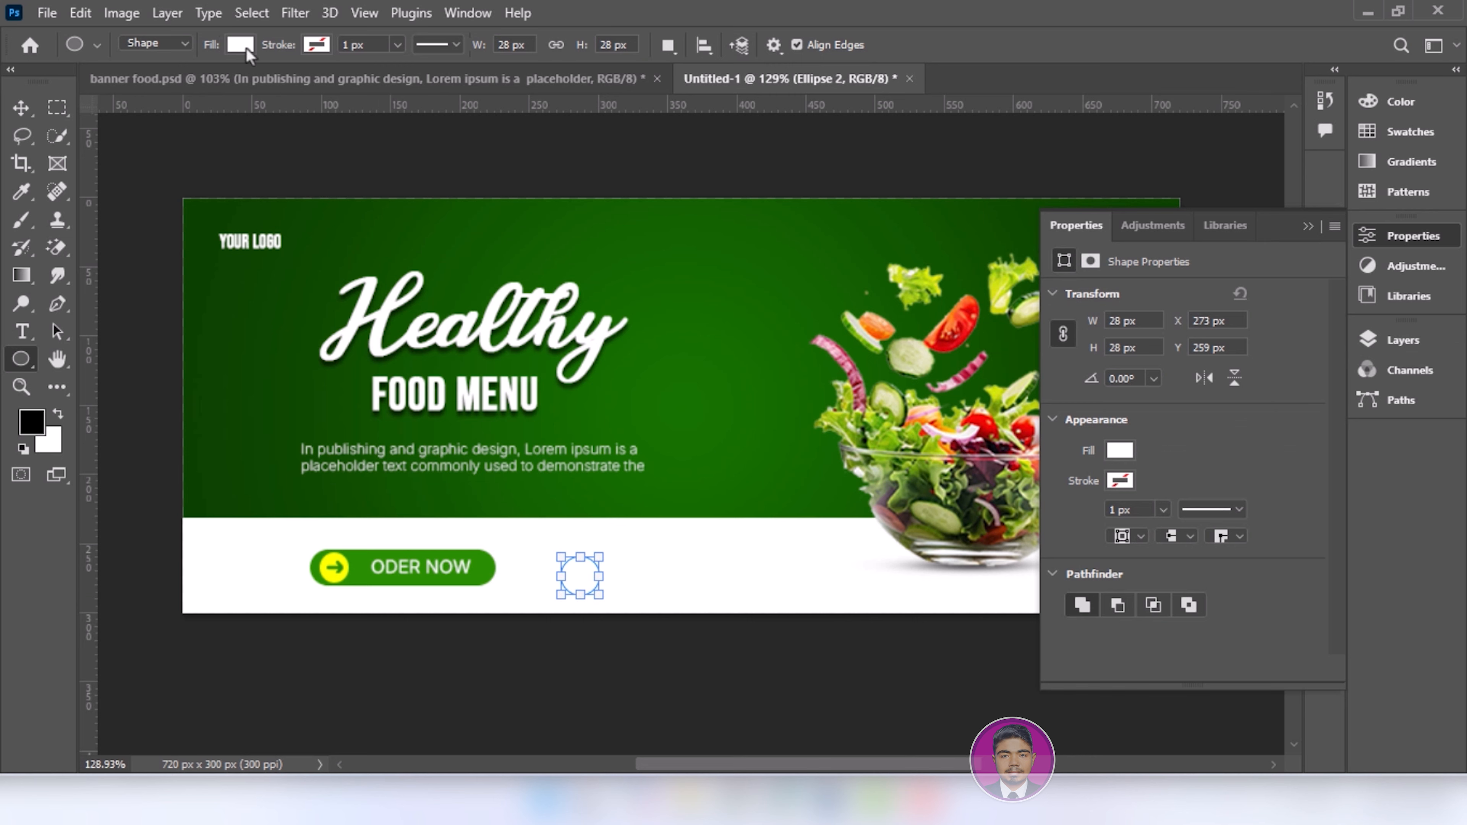
left_click(239, 44)
left_click(374, 86)
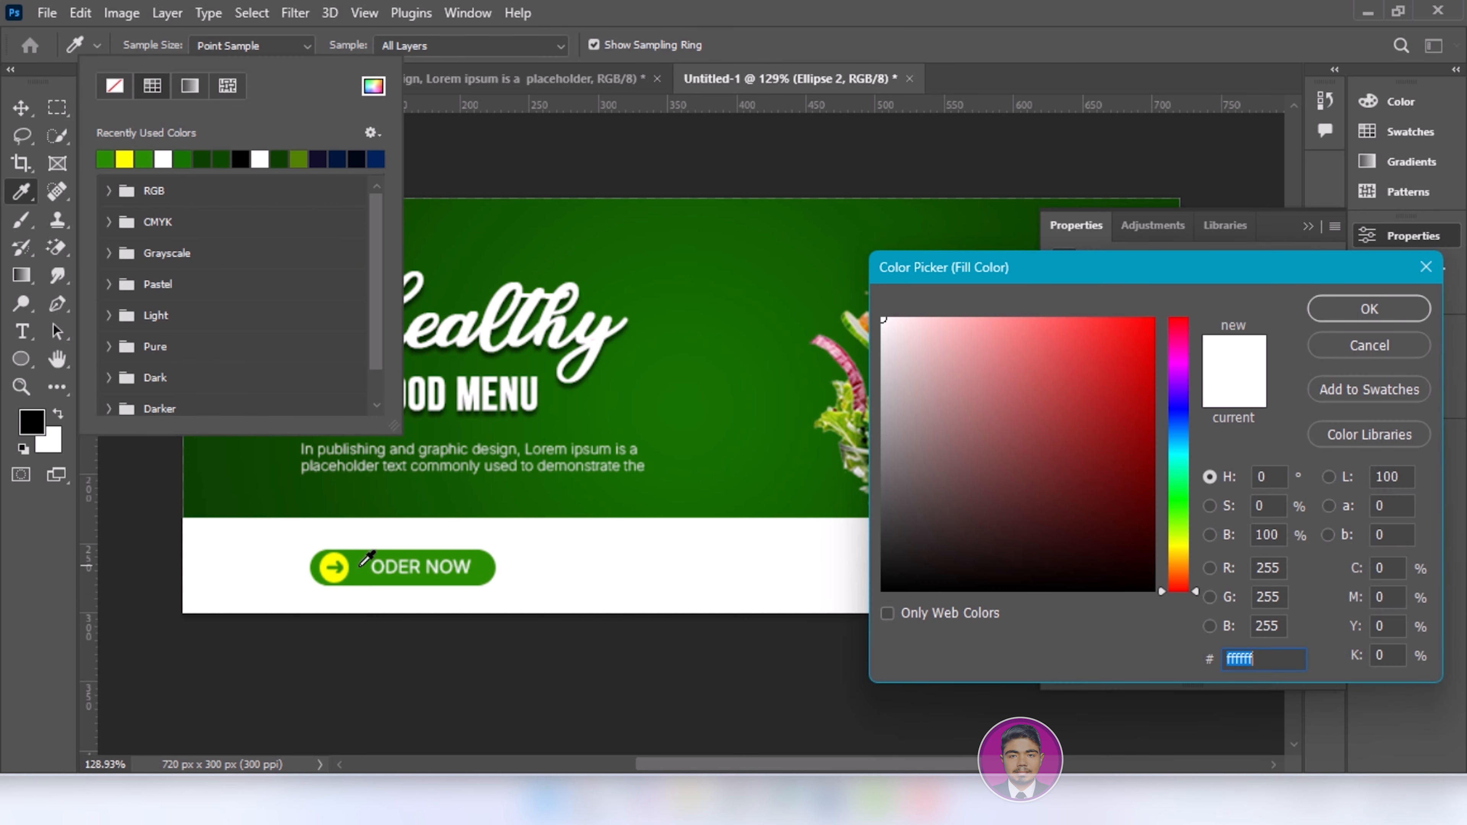
left_click(361, 565)
left_click(1328, 315)
left_click(33, 557)
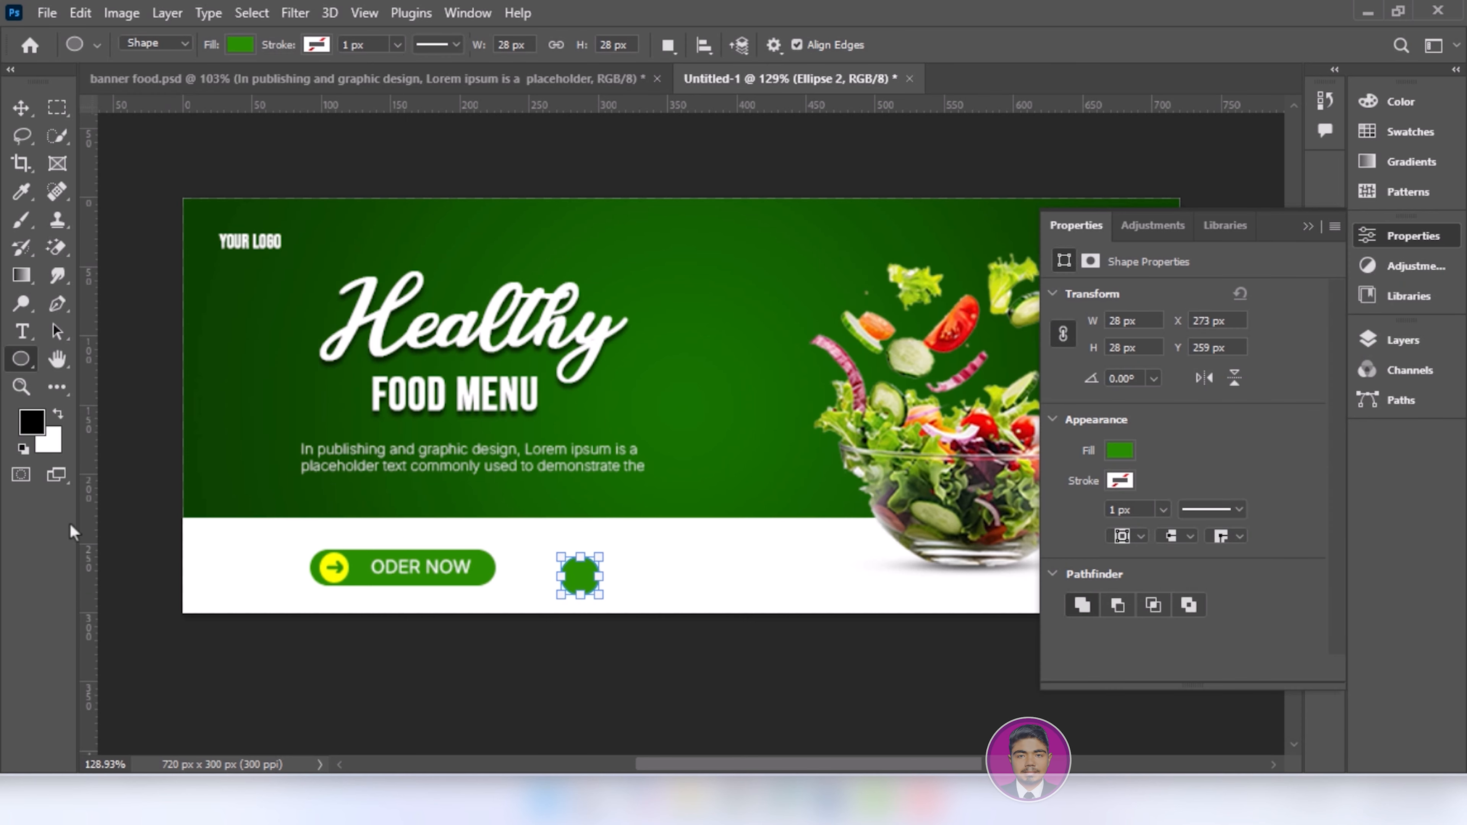
Line up the new green circle with the order pill and scale it down to about 83%.
left_click(27, 113)
left_click_drag(578, 584, 592, 569)
key("ctrl+t")
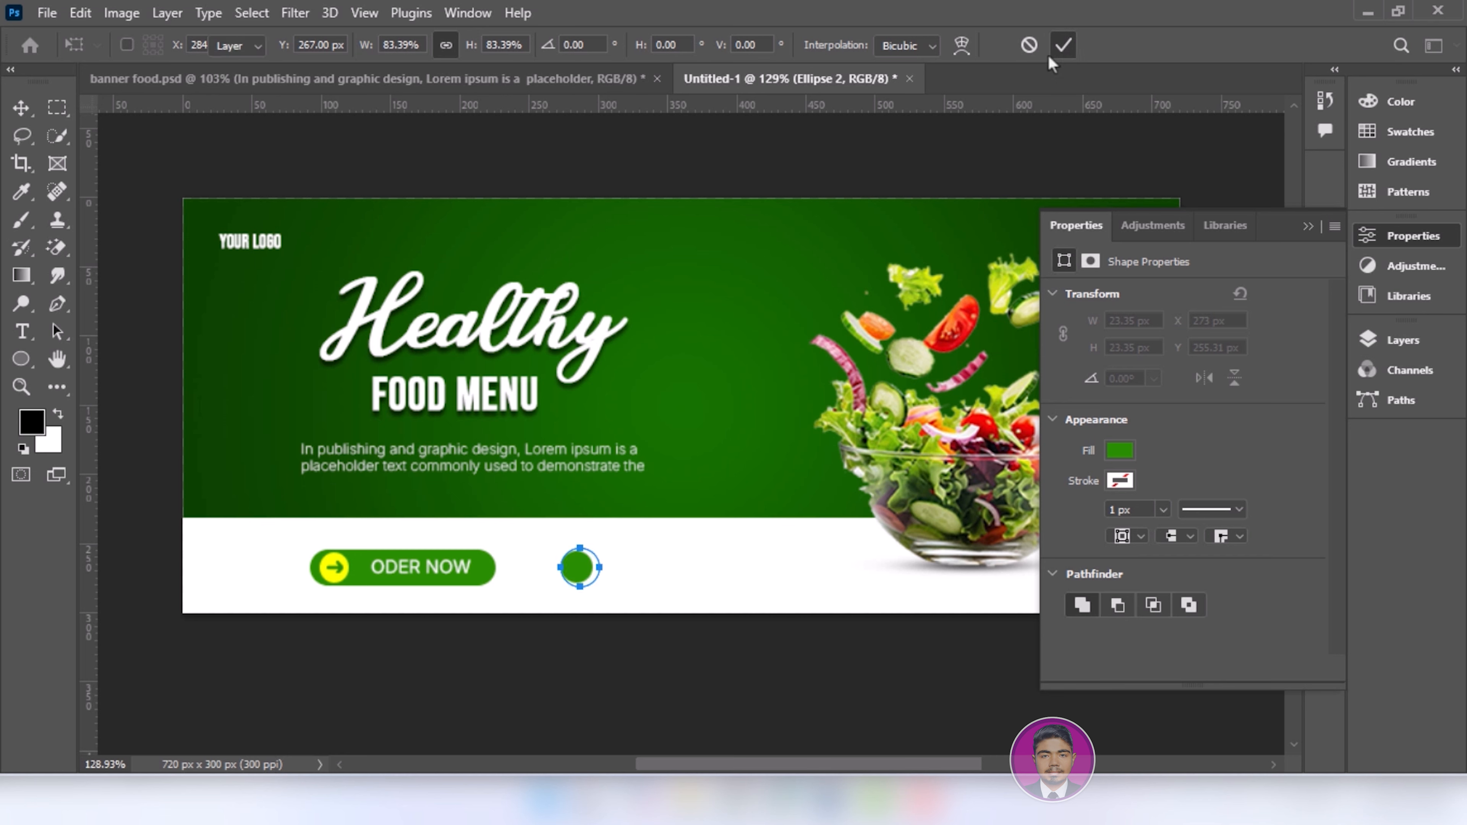
left_click(1050, 52)
left_click(136, 469)
Place call-icon.png as an embedded object and scale it to about 1.30% in the centre of the separate green circle.
left_click(46, 13)
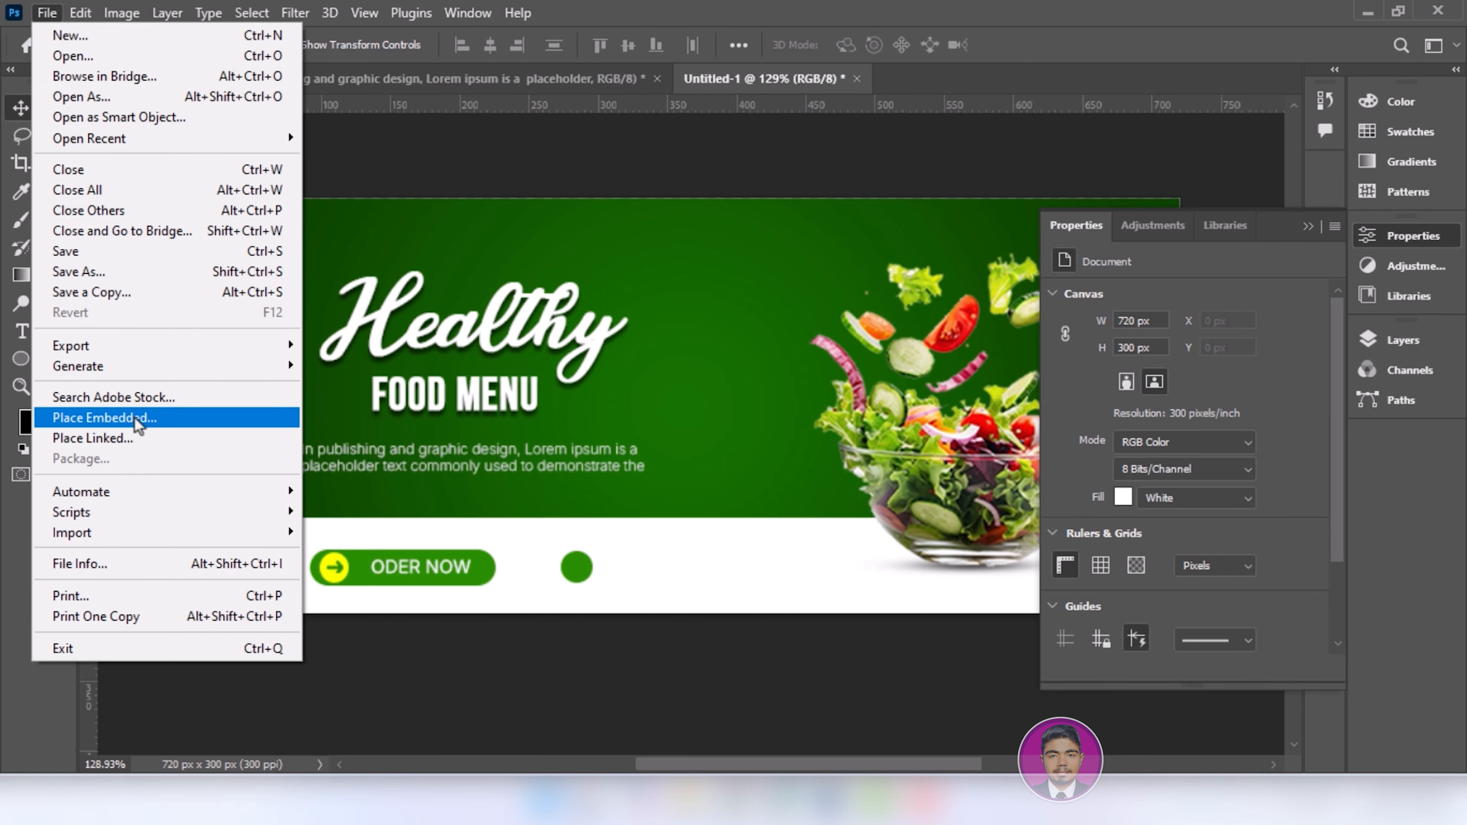
left_click(134, 416)
left_click(384, 194)
left_click(553, 475)
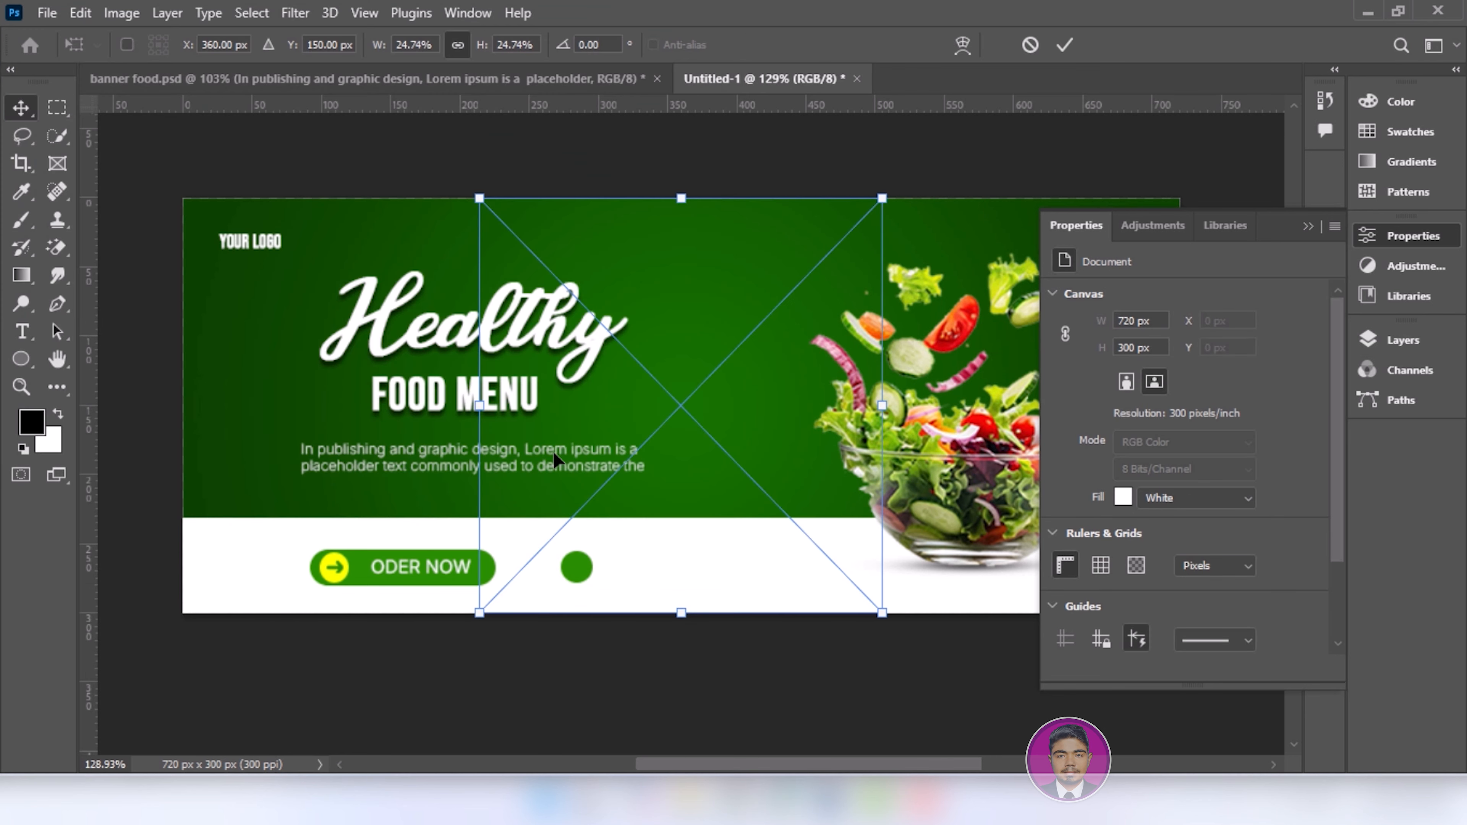
left_click_drag(705, 228, 576, 568)
scroll(576, 568, "up", 3)
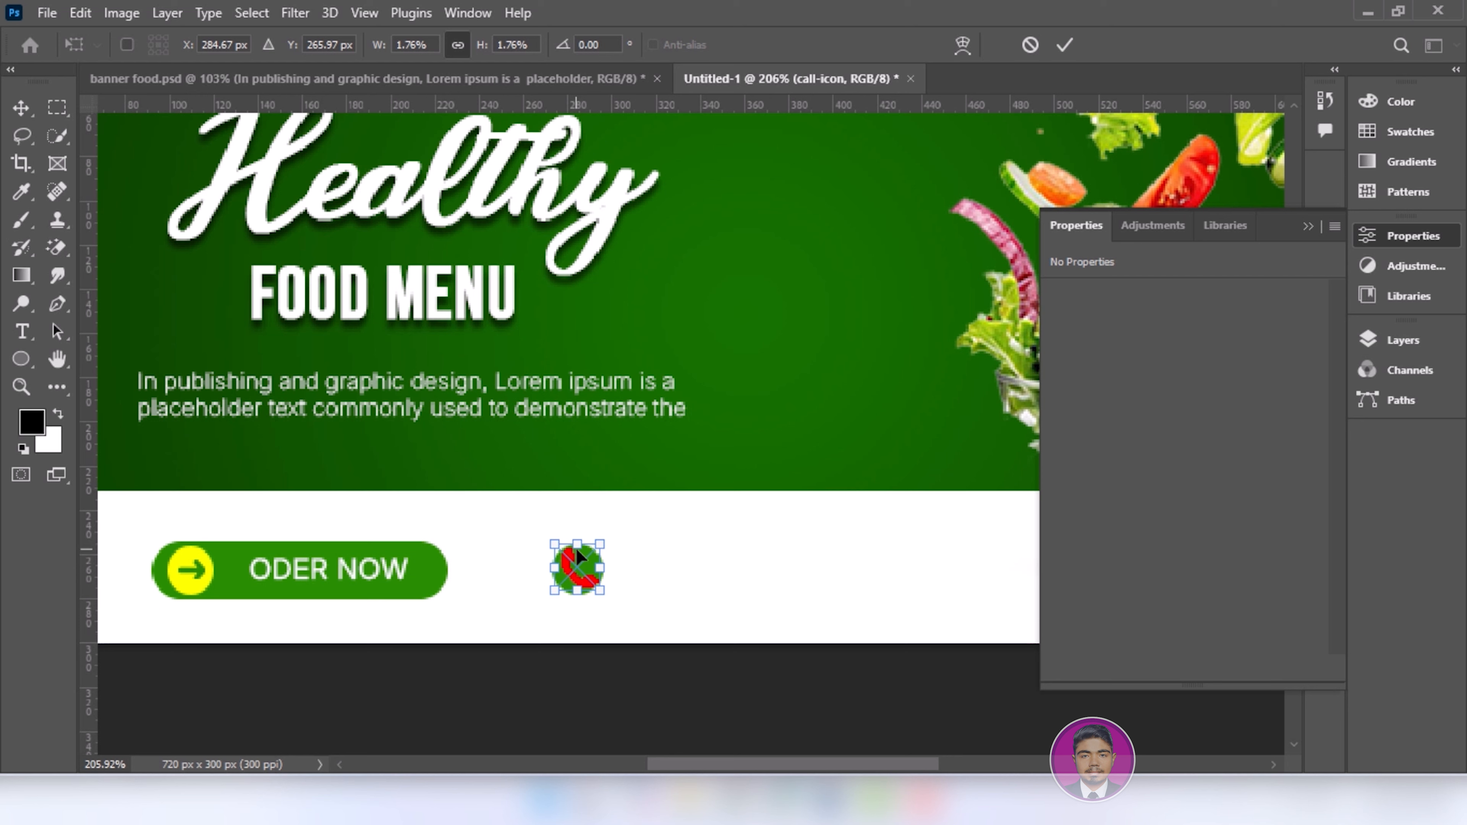
left_click_drag(580, 542, 579, 570)
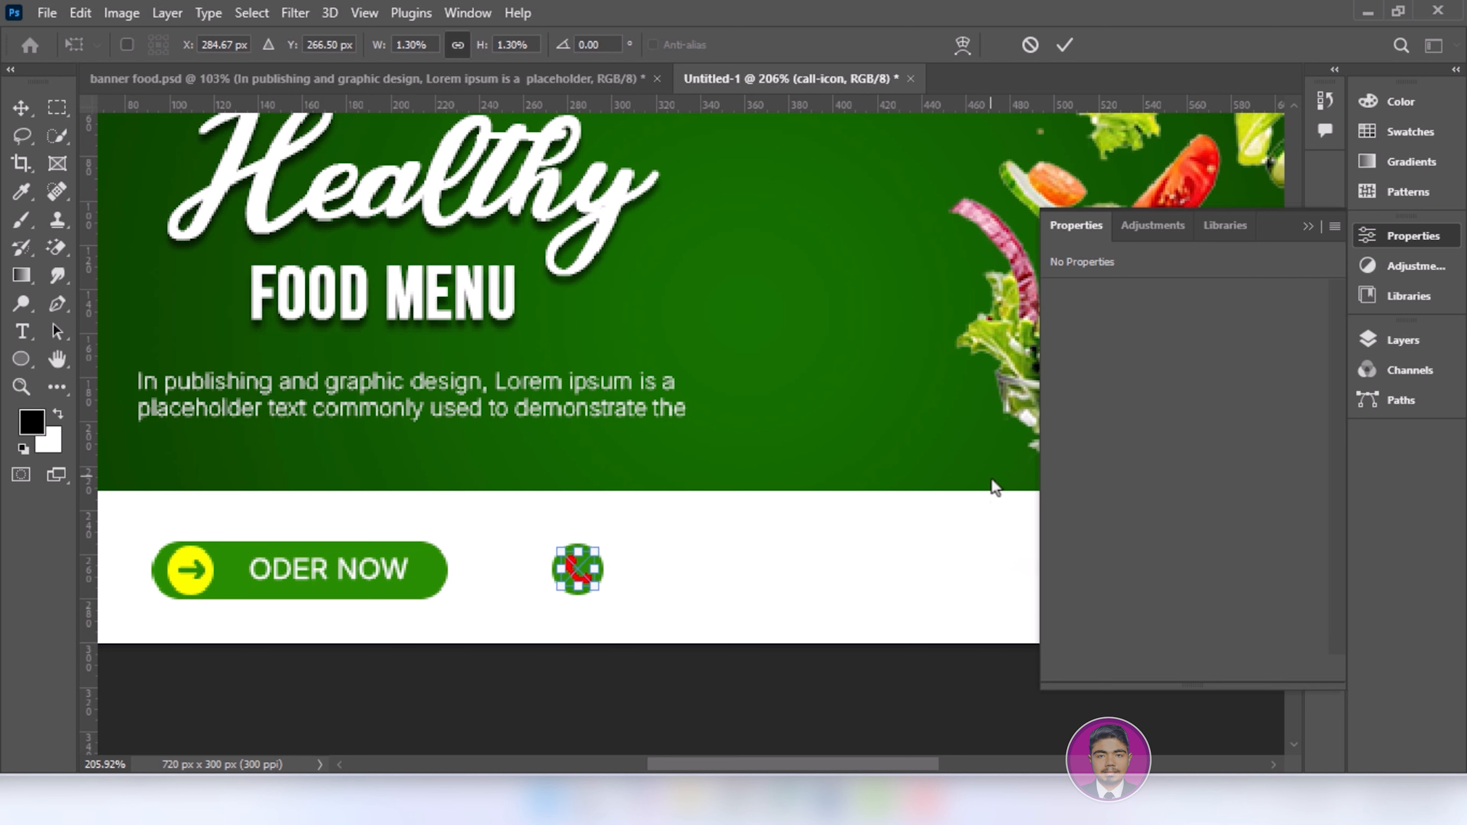
left_click(21, 107)
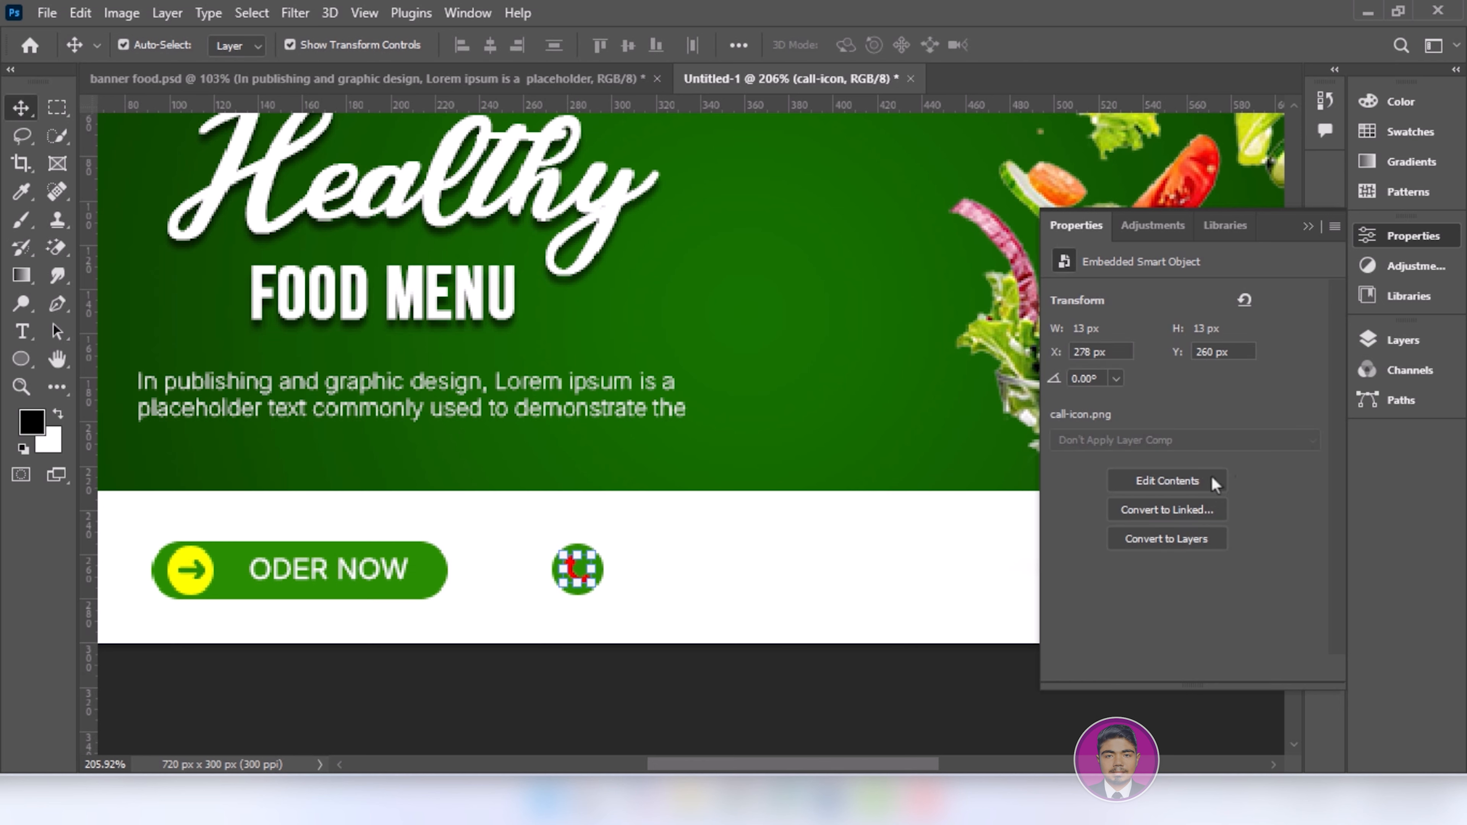
Apply a near-white Color Overlay to the call icon.
left_click(1386, 338)
right_click(1213, 461)
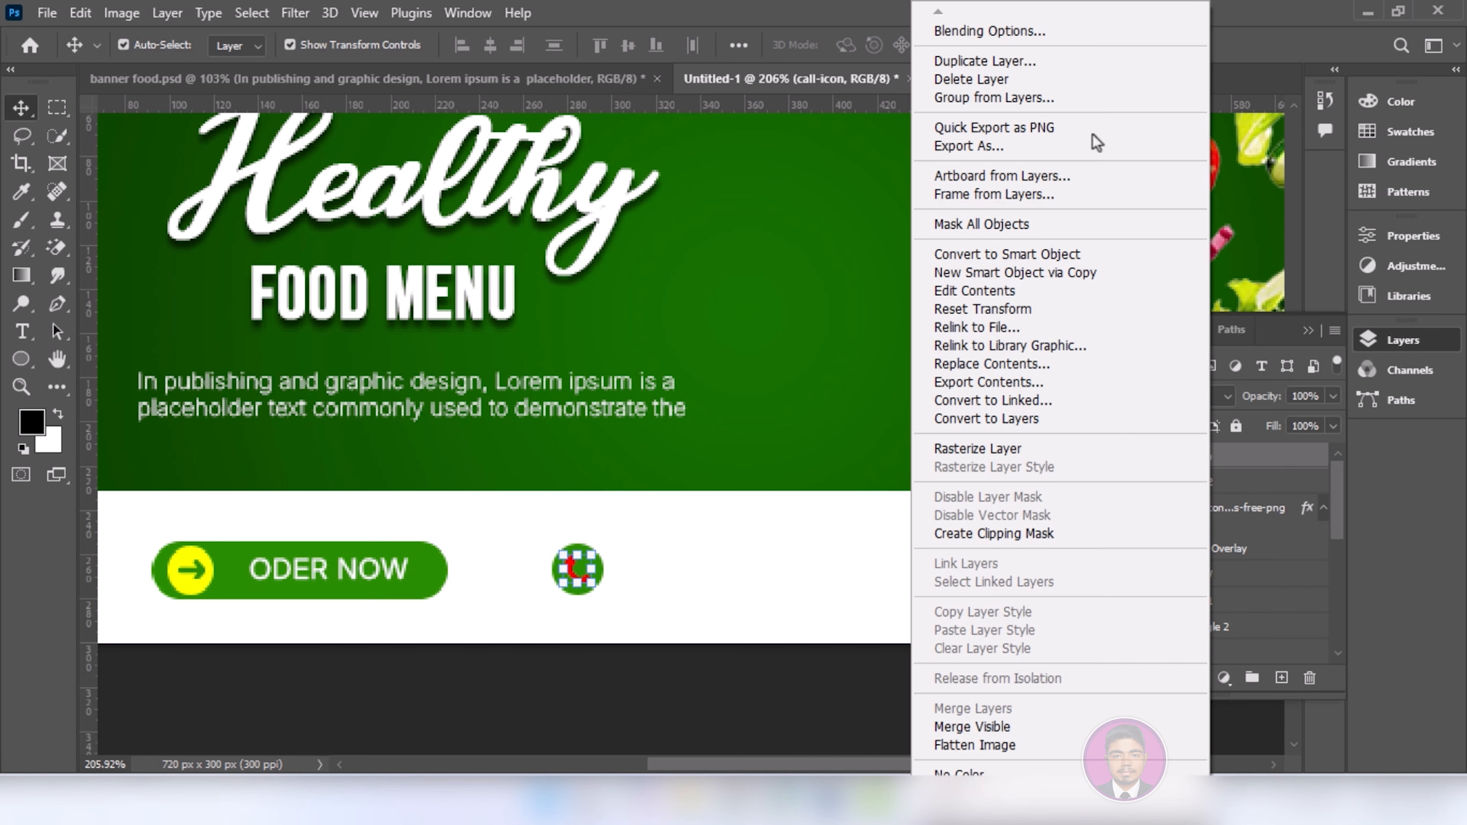
left_click(1044, 39)
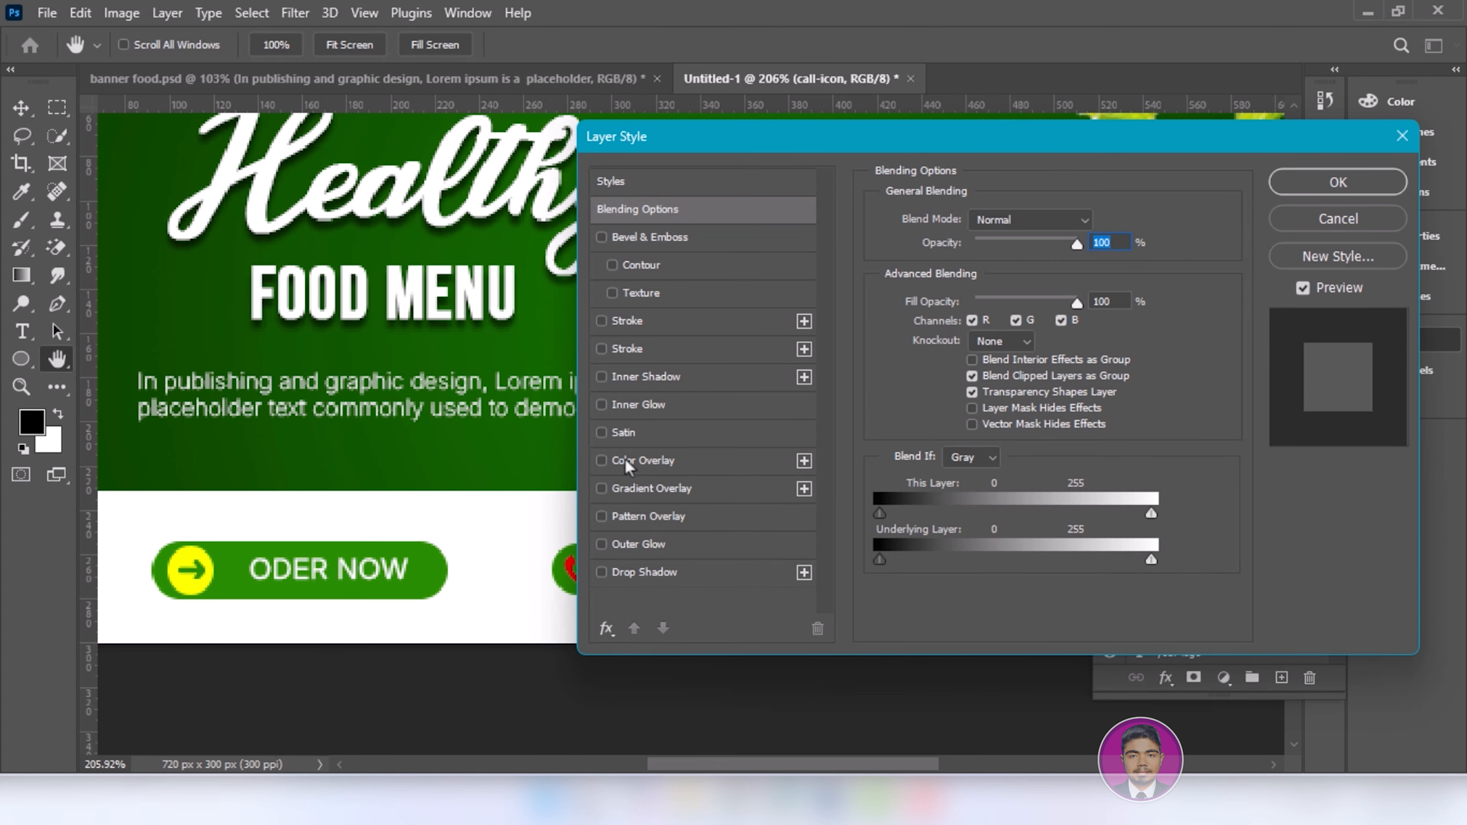
left_click(628, 462)
left_click(1097, 222)
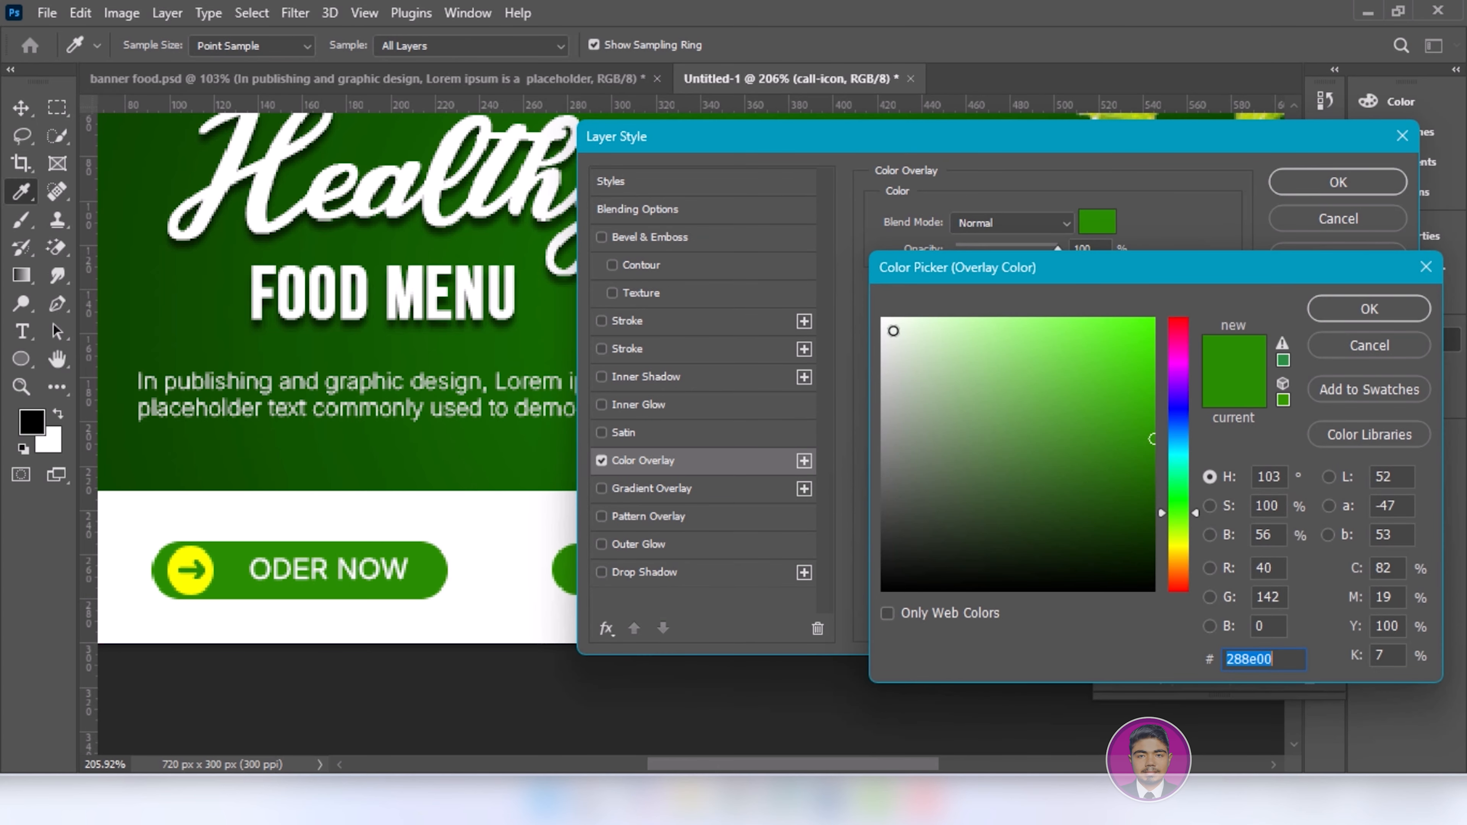
left_click(895, 334)
left_click(1369, 308)
left_click(1338, 182)
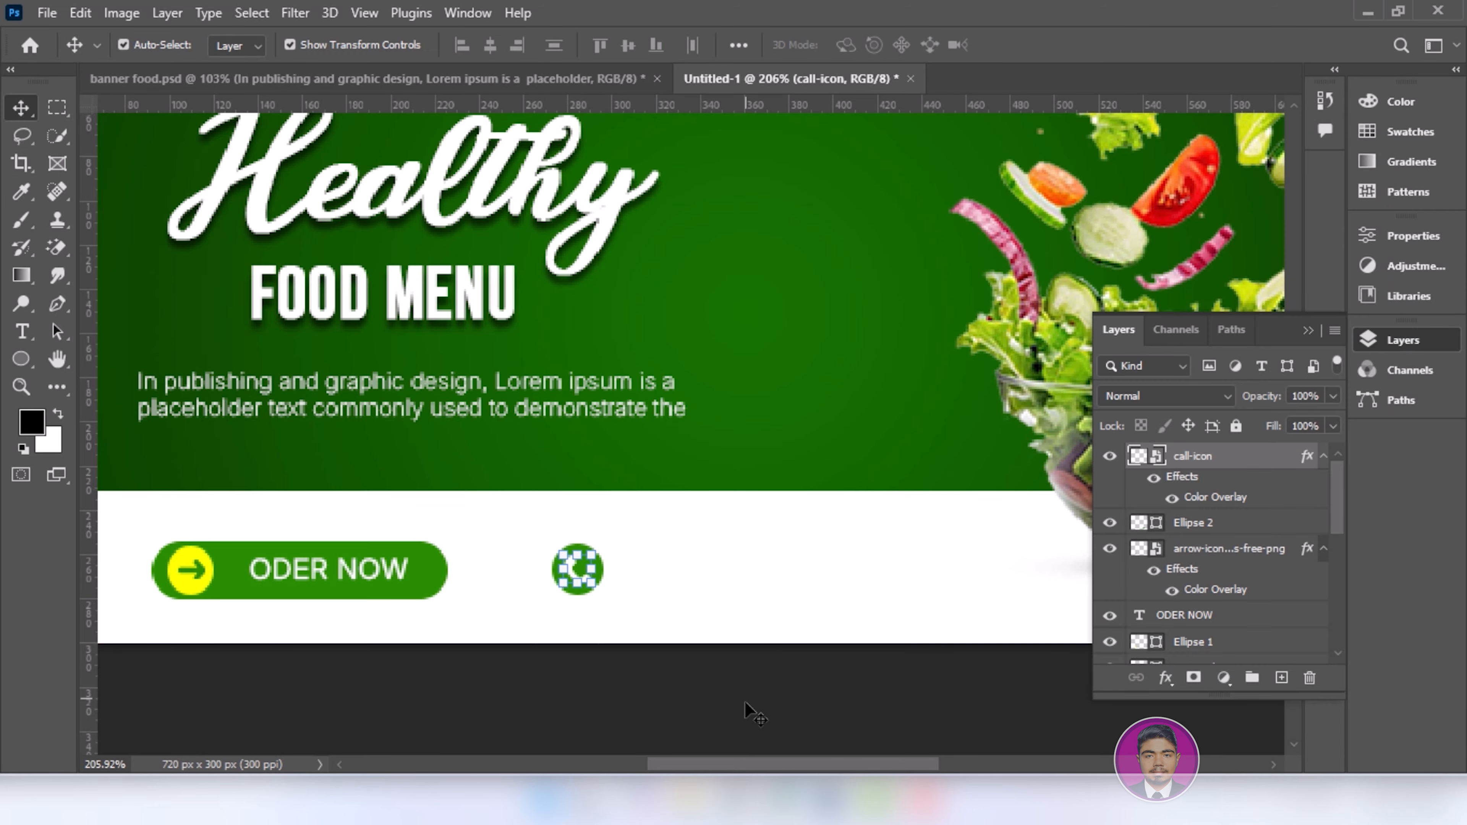
left_click(759, 704)
Duplicate the "ODER NOW" text to the right of the call icon and colour the copy with the pill's green.
scroll(633, 574, "down", 5)
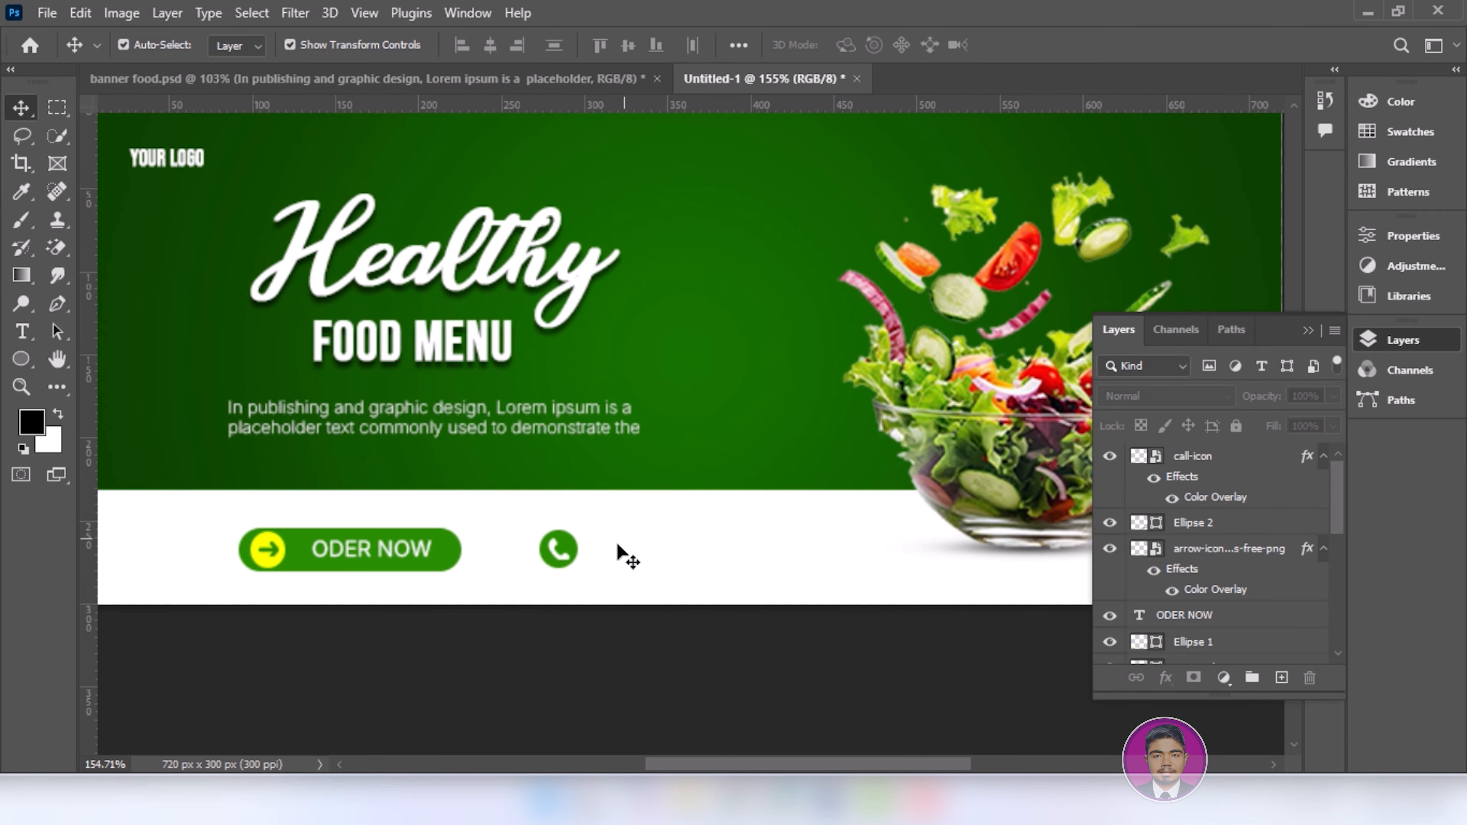
left_click(417, 555)
left_click_drag(375, 545, 687, 548)
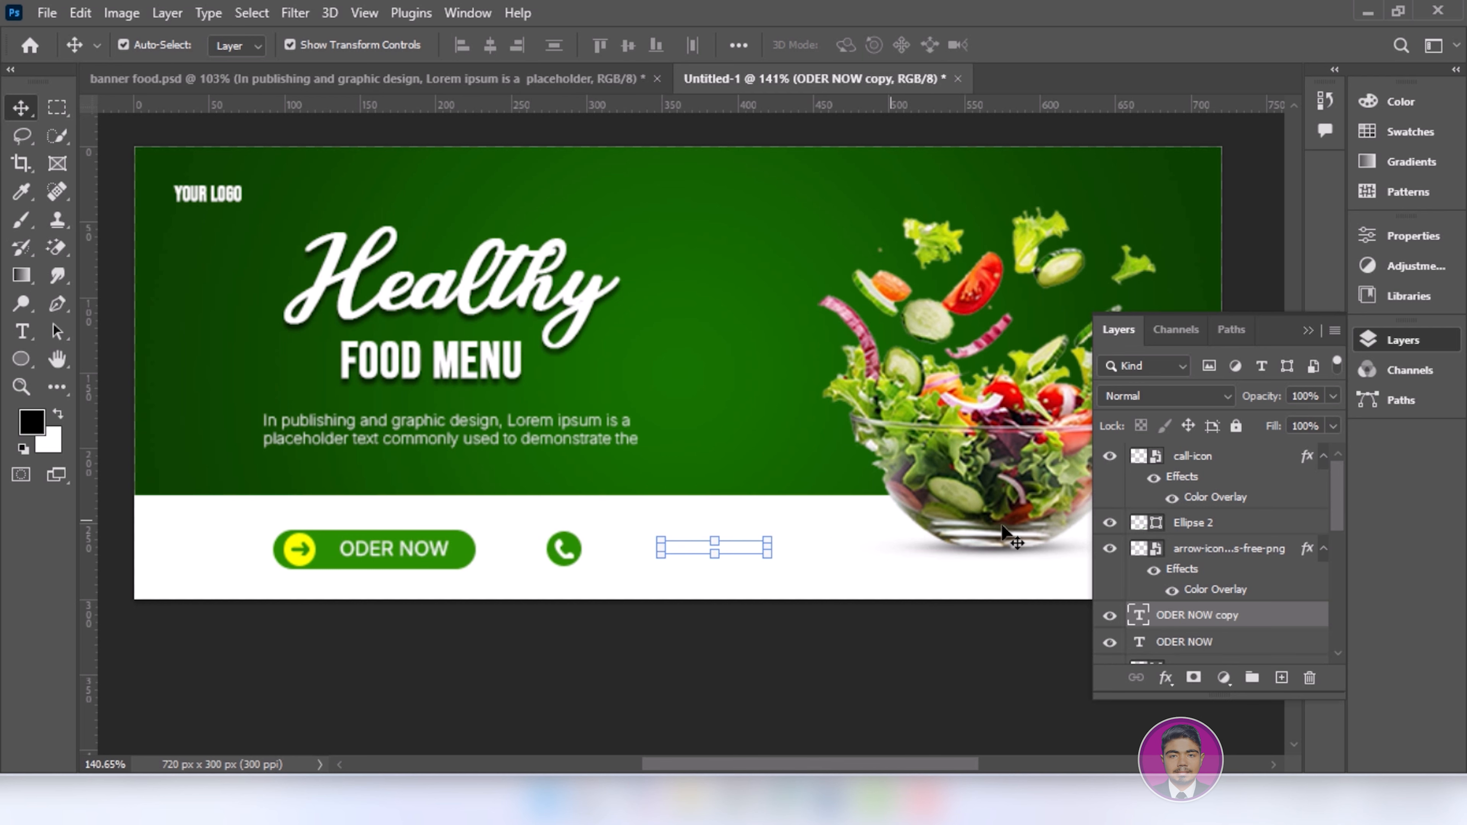
left_click(1413, 235)
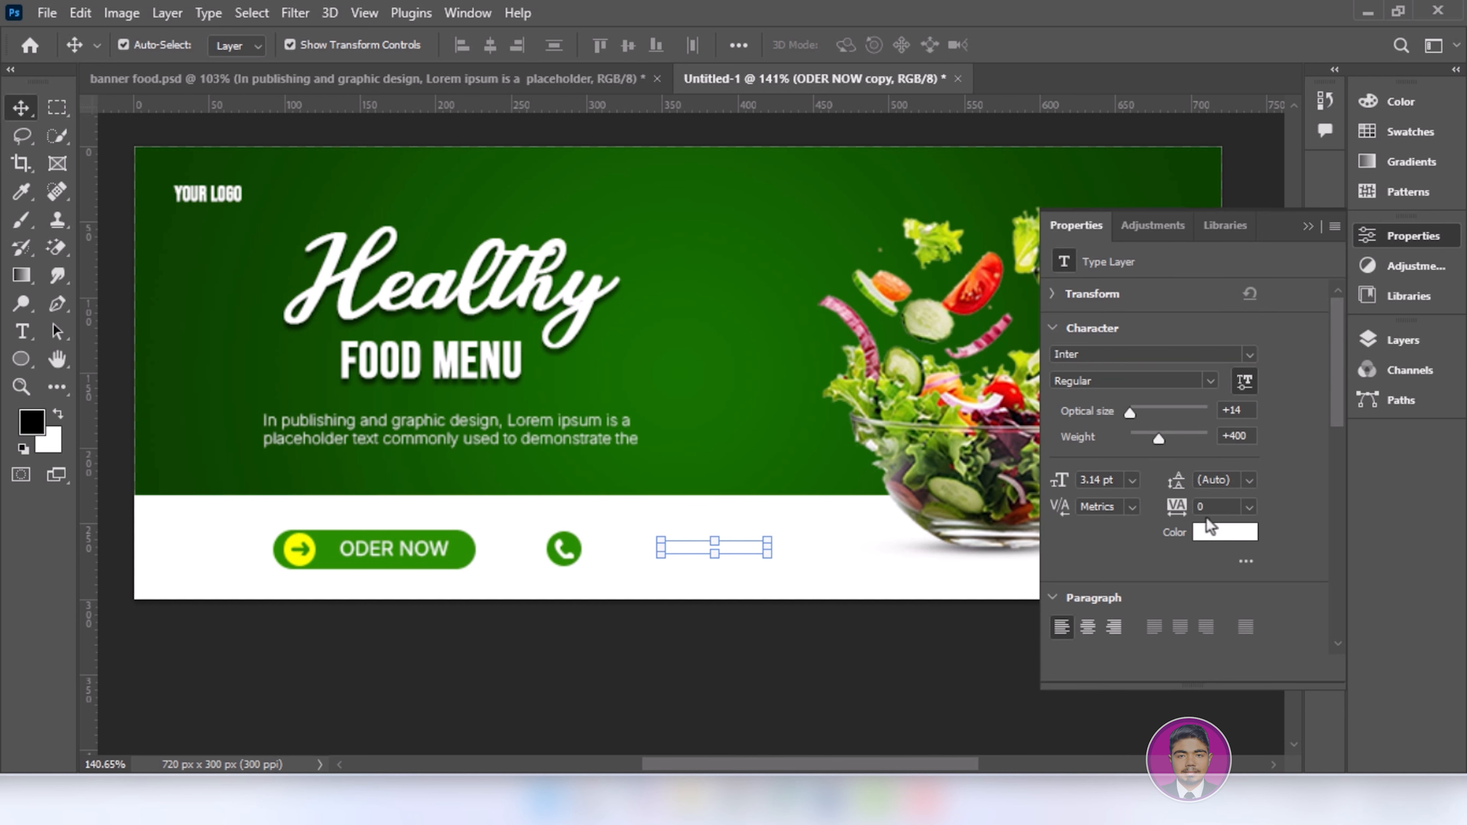
left_click(1211, 533)
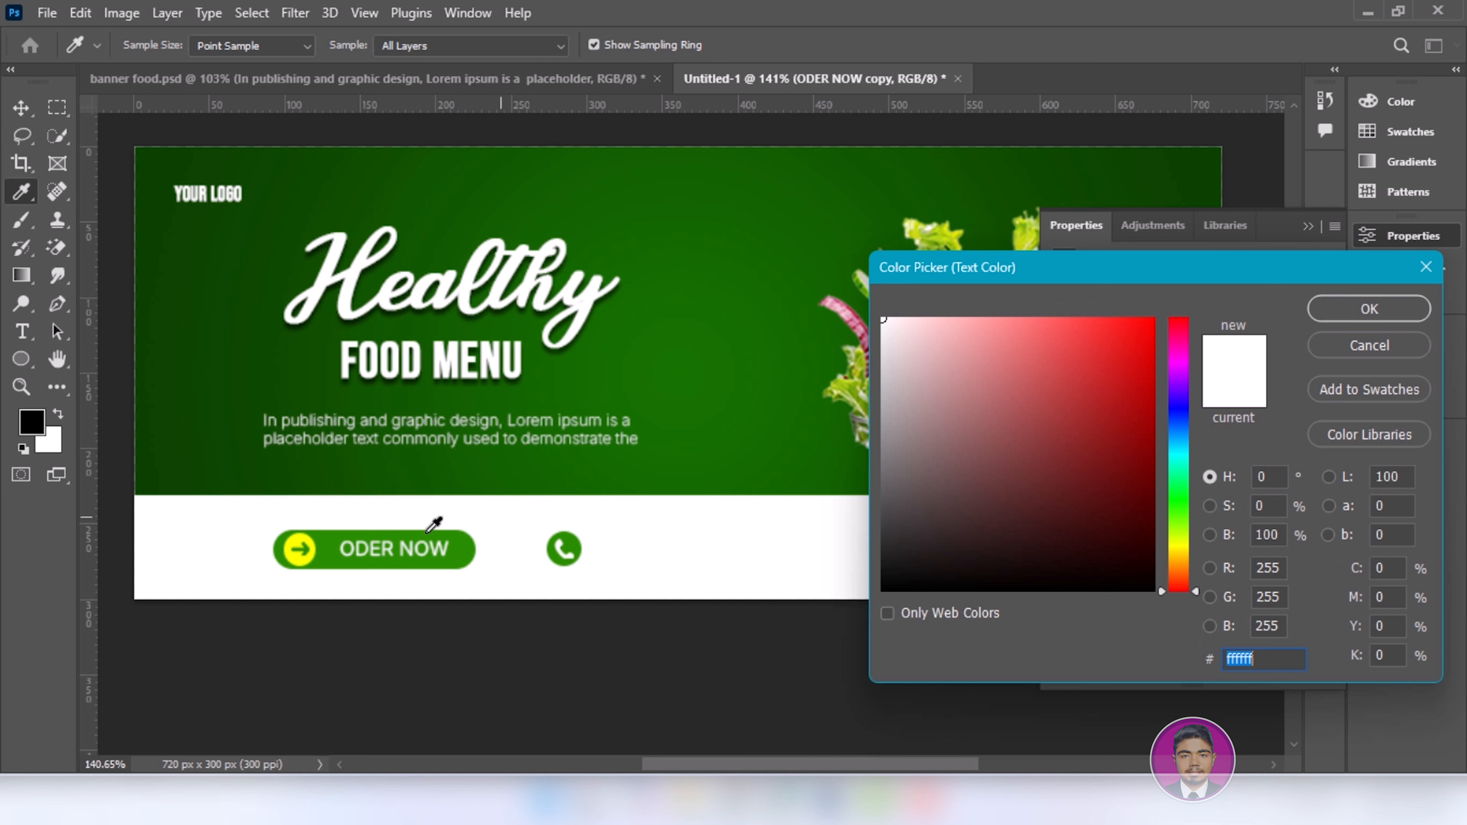
left_click(470, 545)
left_click(1339, 312)
Replace the green text copy's wording with the contact phone number.
key("t")
left_click_drag(665, 549, 759, 543)
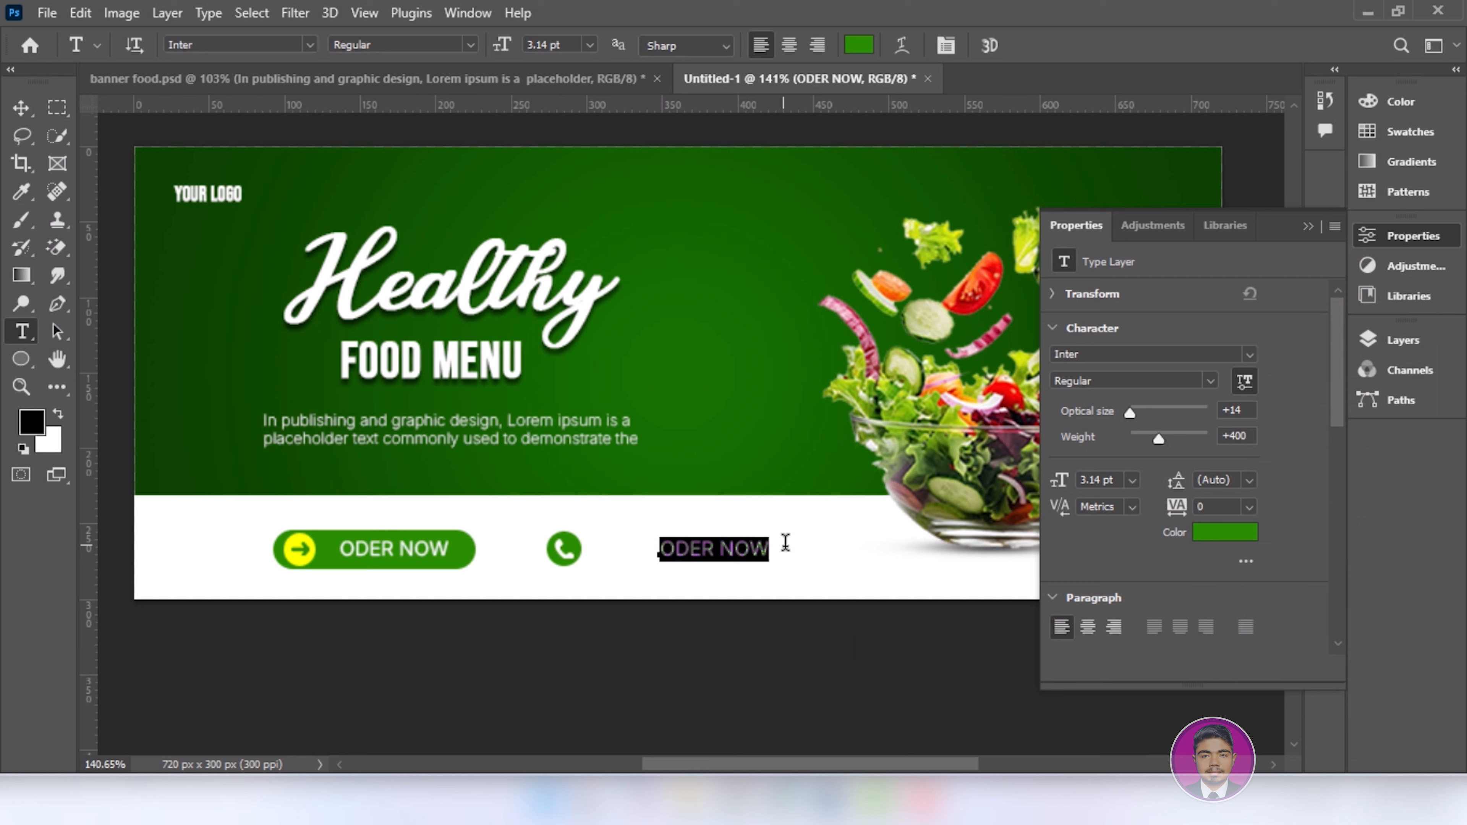
key("BackSpace")
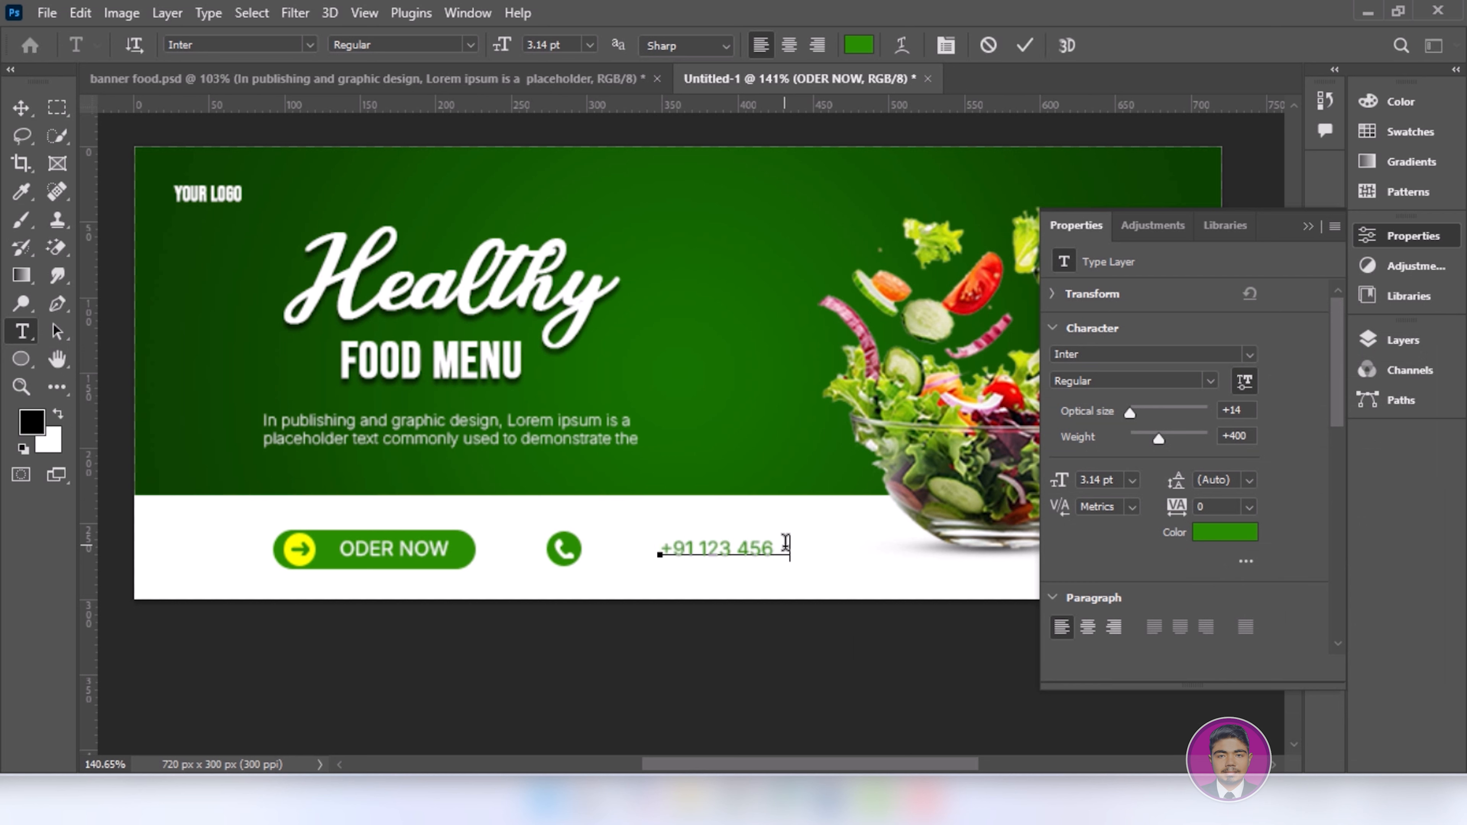
left_click(29, 113)
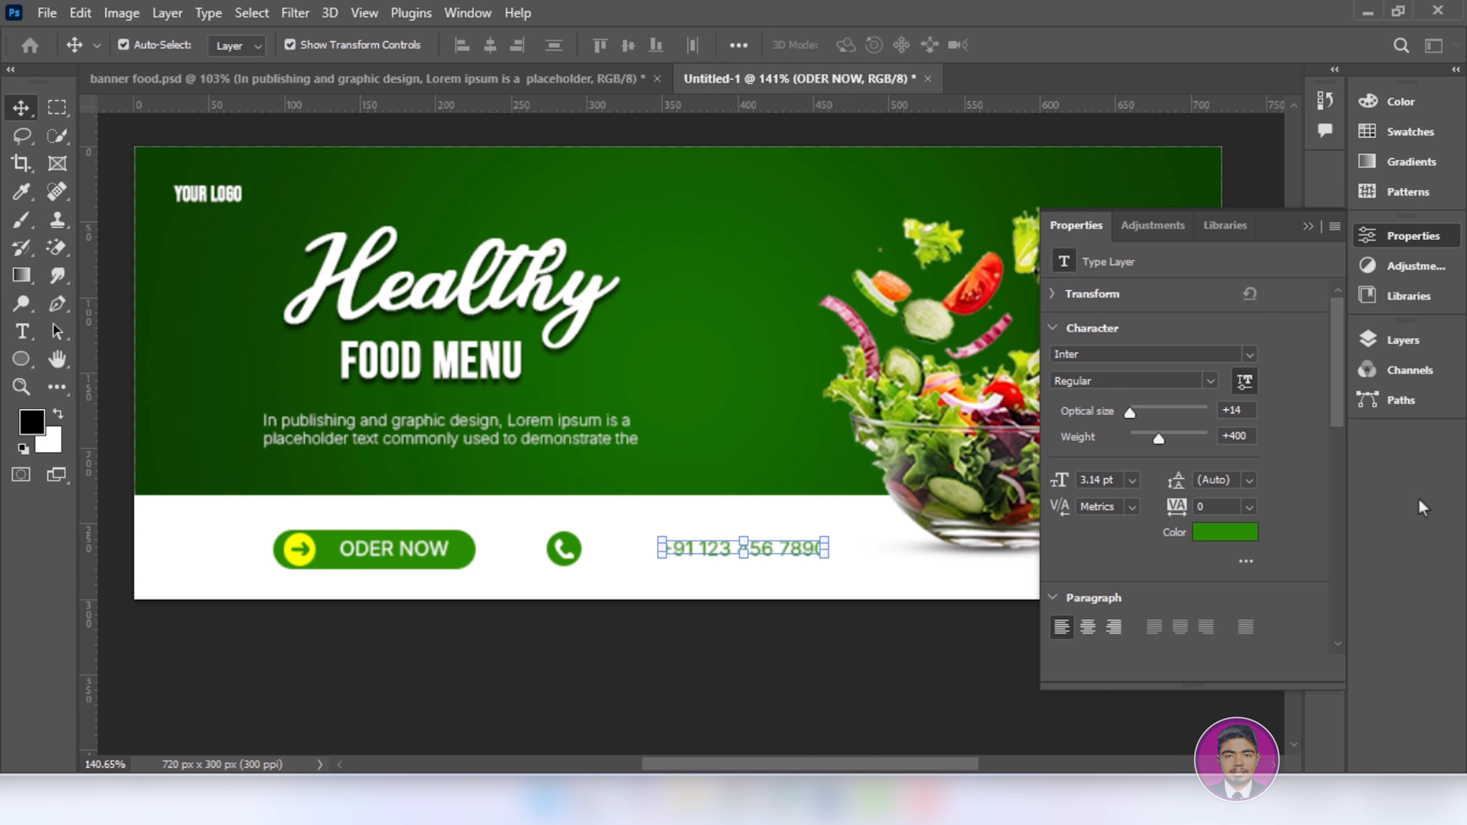
Set the phone number text to Inter Bold and move it close beside the call icon.
left_click(1205, 380)
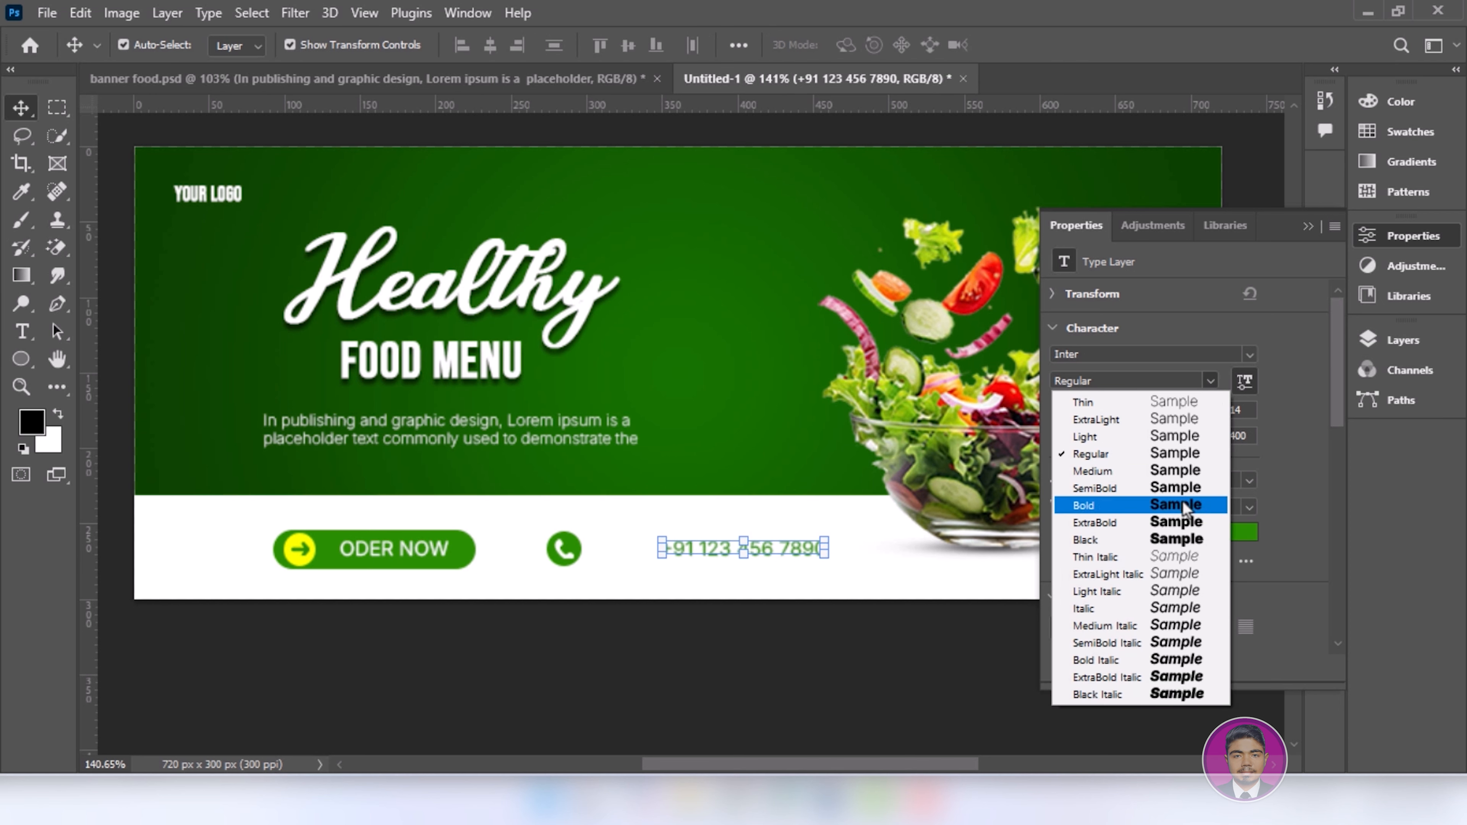
left_click(1178, 504)
left_click_drag(798, 554, 739, 550)
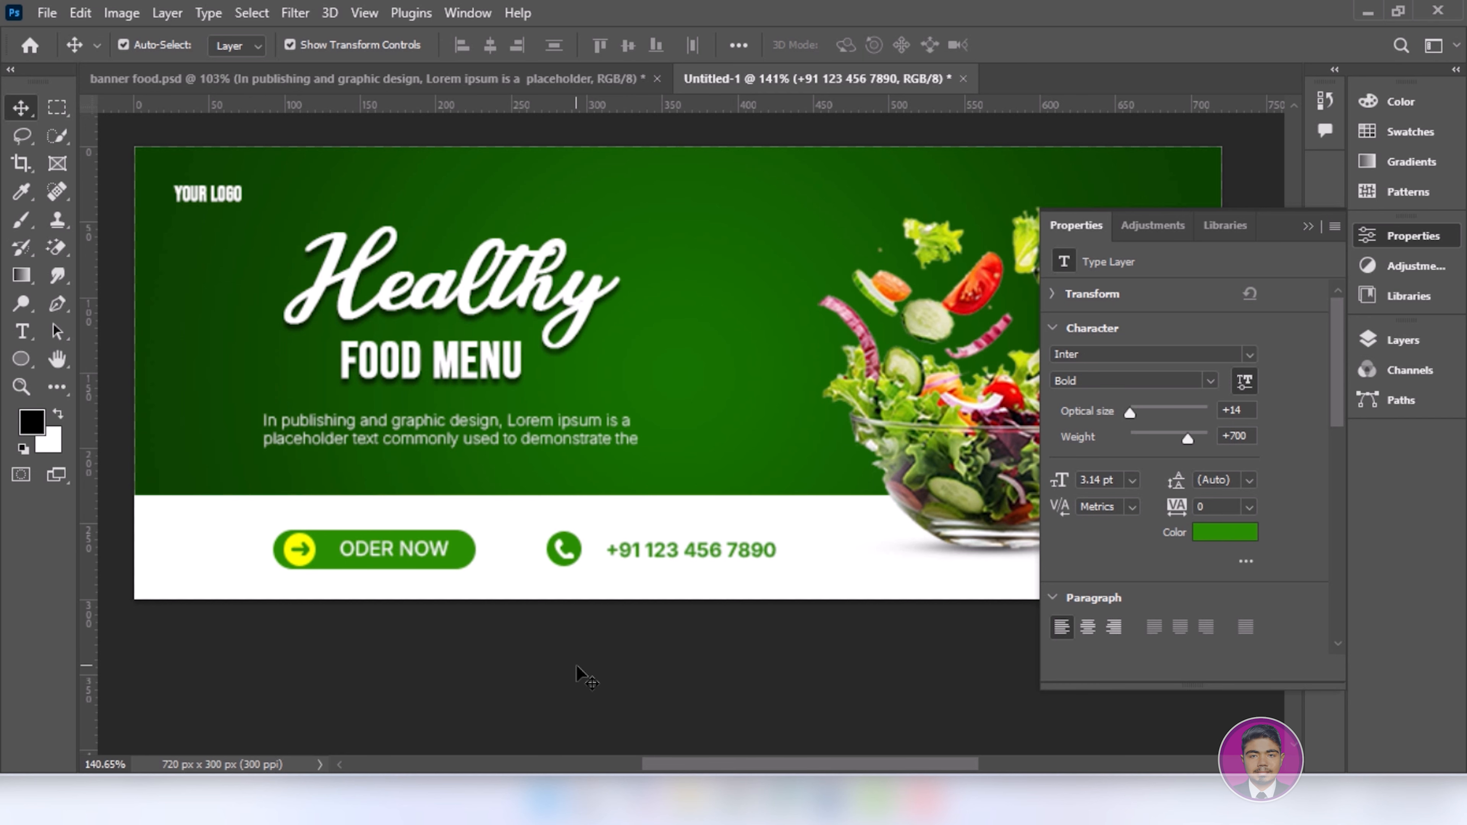
left_click(577, 665)
Duplicate the phone number text to the white strip below the salad bowl, near the banner's right edge.
scroll(636, 550, "down", 3)
left_click_drag(671, 469, 497, 434)
scroll(572, 509, "down", 2)
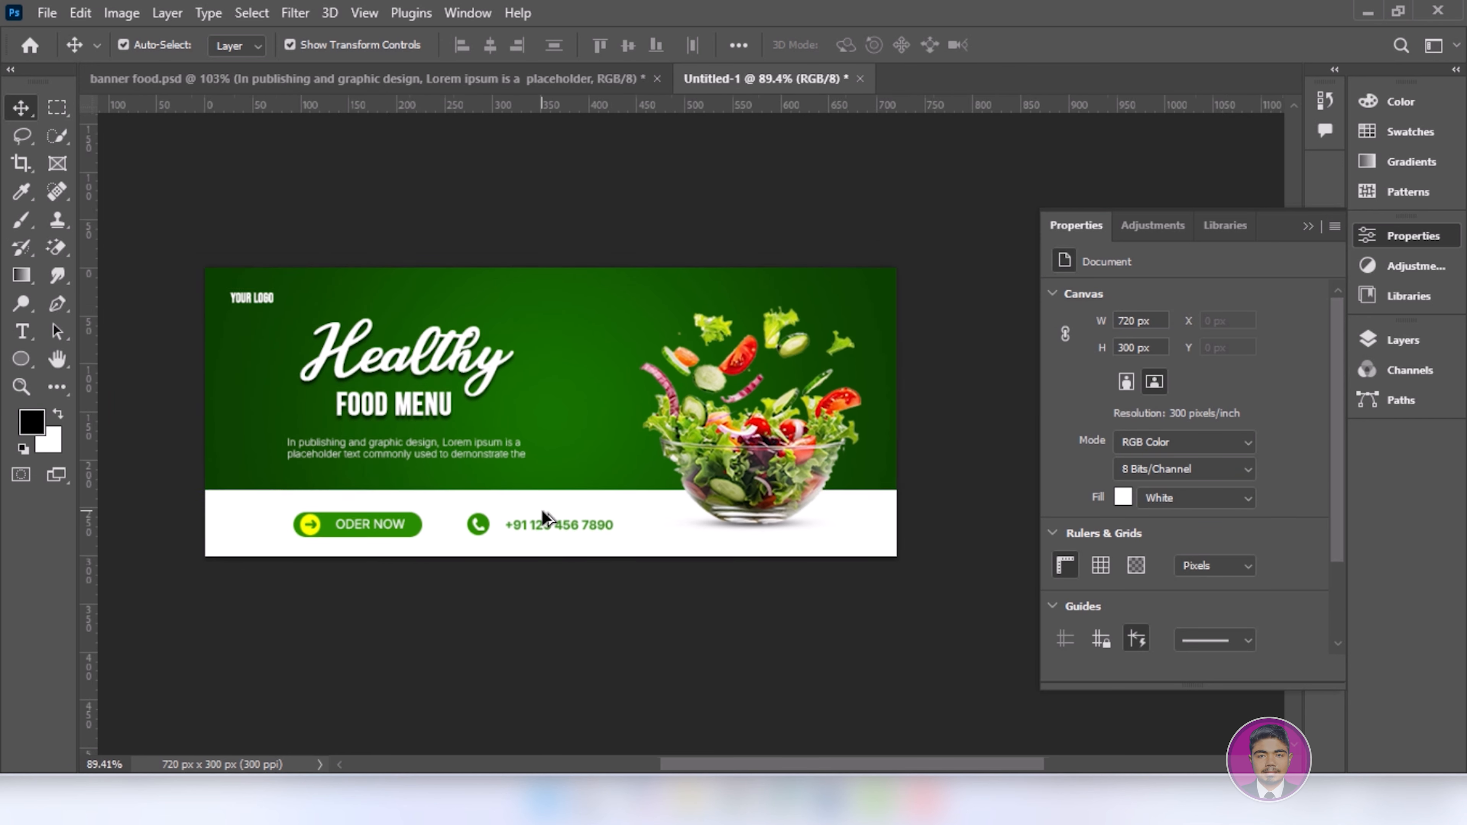
left_click(543, 534)
left_click_drag(544, 534, 803, 546)
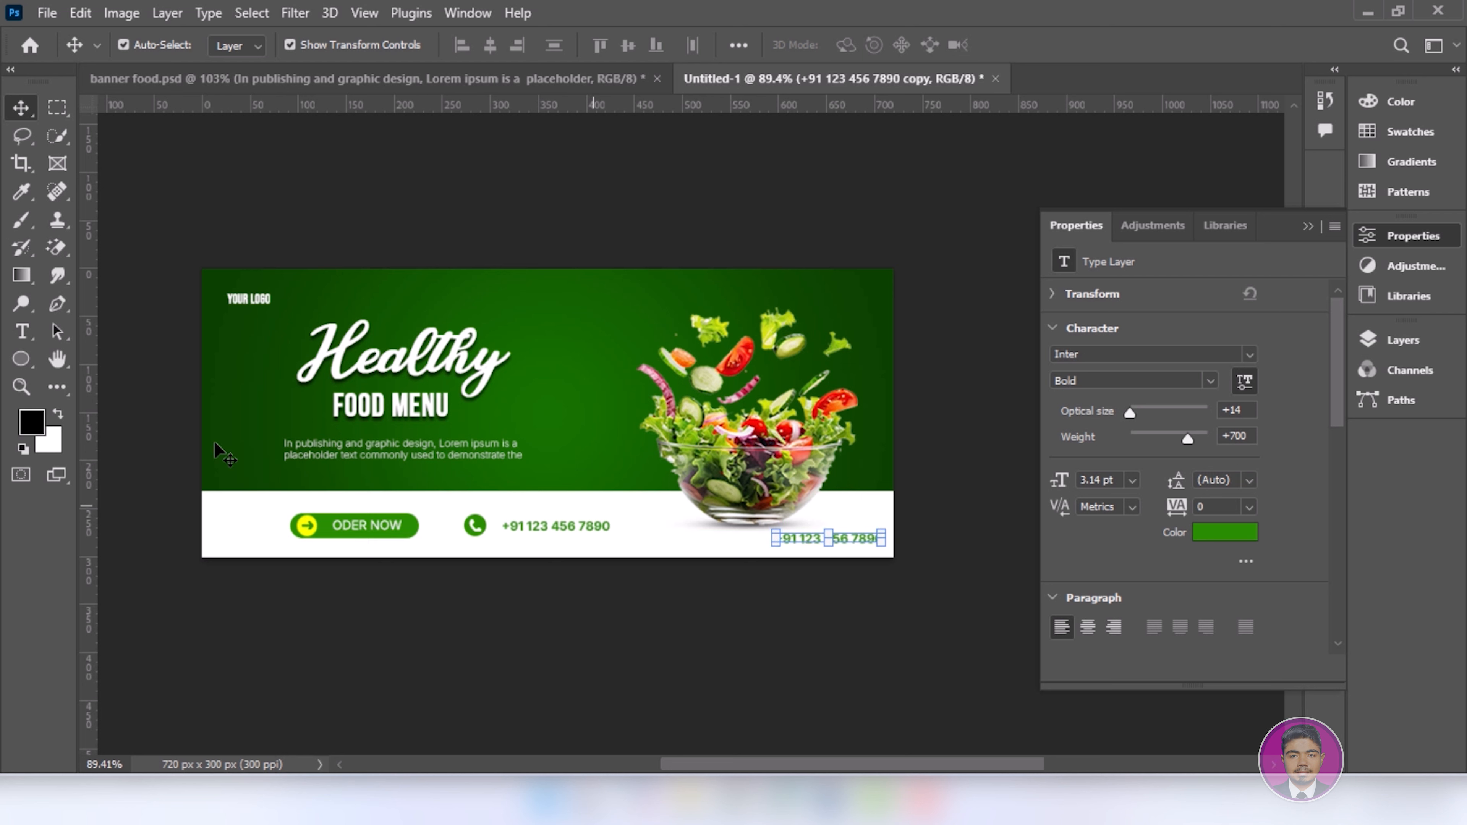
left_click(30, 335)
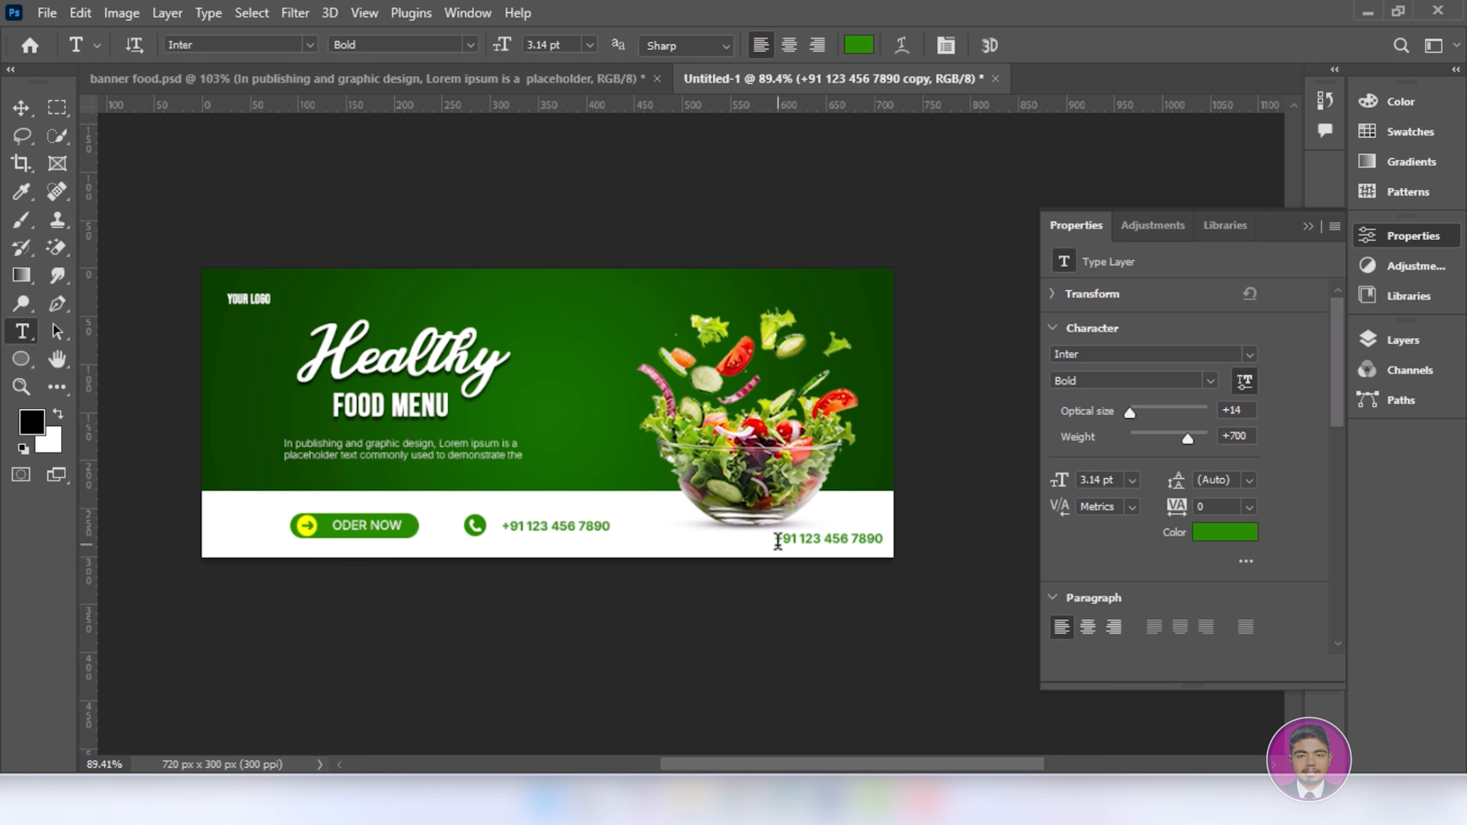
left_click_drag(778, 542, 862, 539)
type("www.yourwebsite.c")
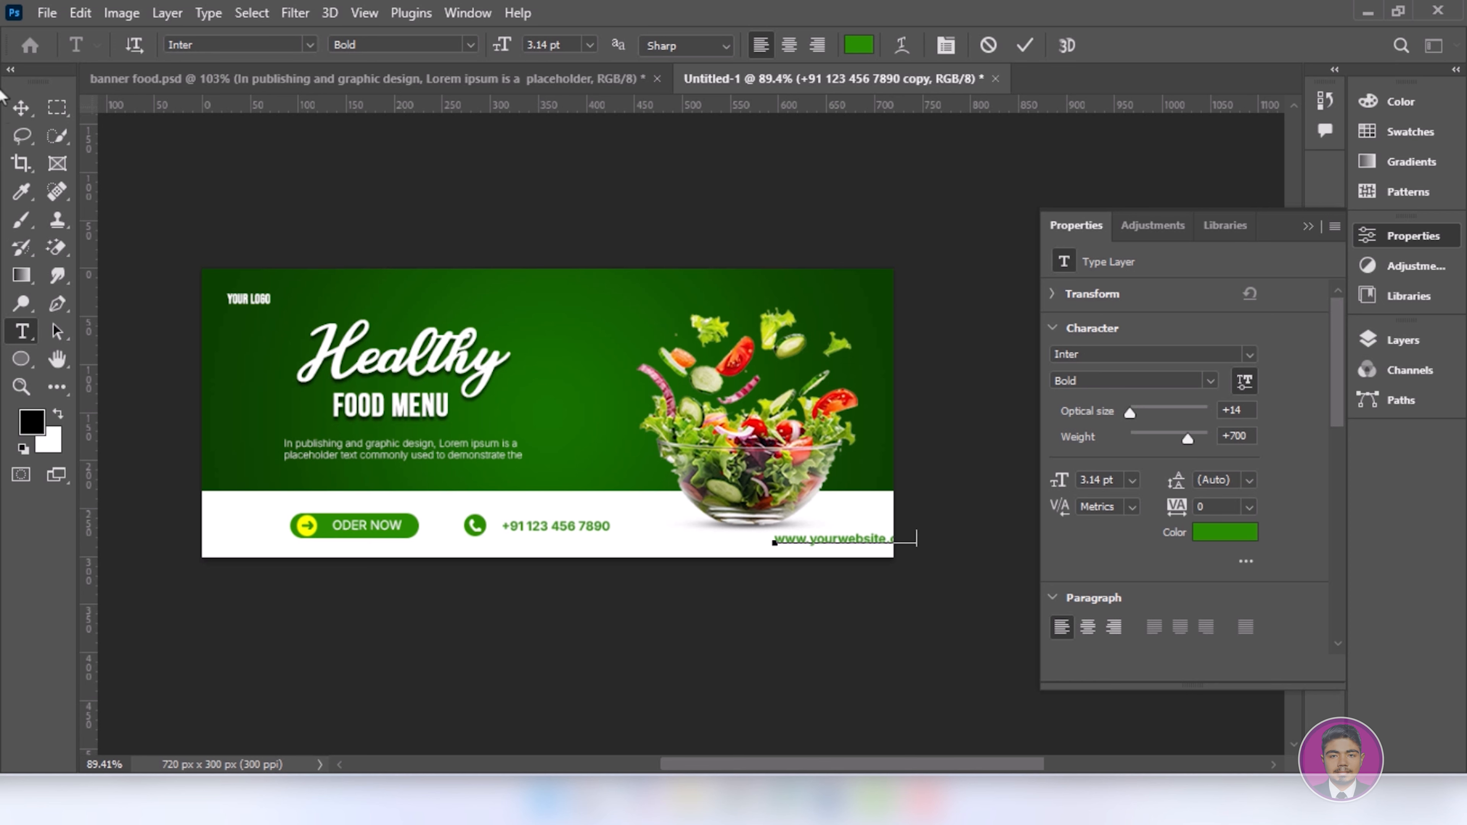
left_click(22, 107)
Move the website text inside the banner's lower-right corner and set its font style to Light.
scroll(844, 555, "up", 2)
left_click_drag(838, 554, 790, 559)
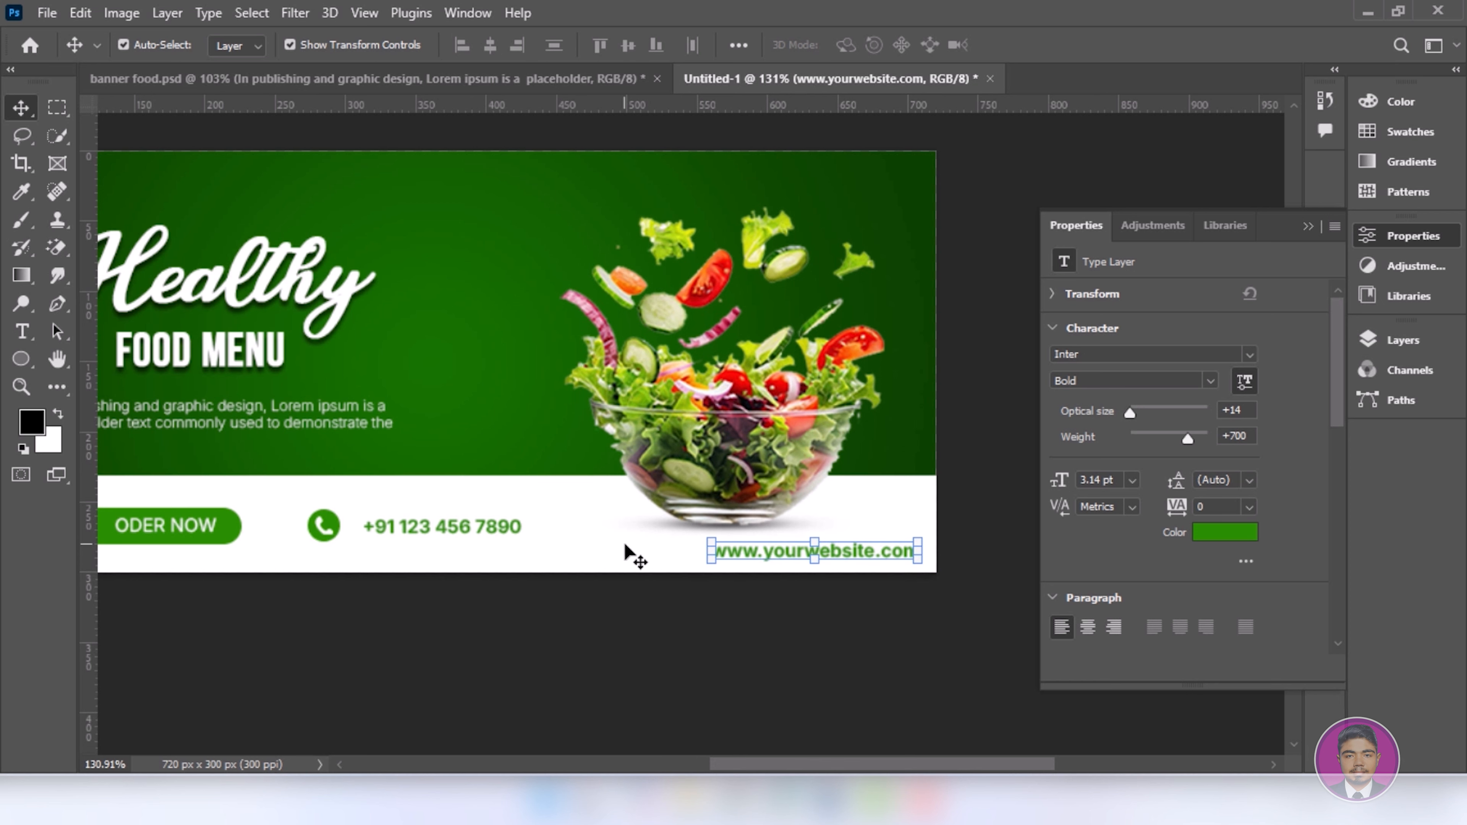
left_click(1211, 380)
left_click(1155, 439)
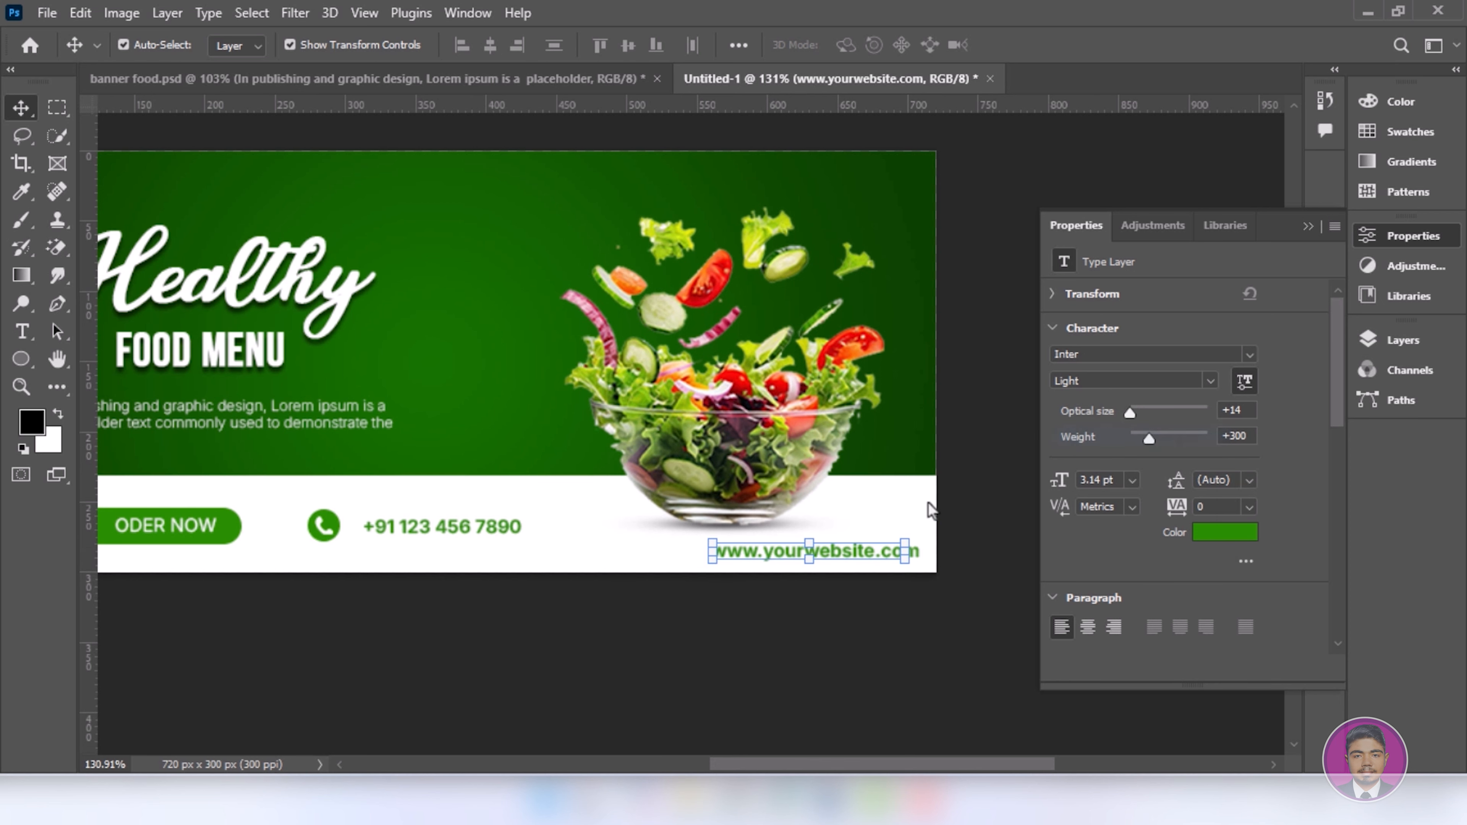
Deselect everything, clear the expanded document properties out of the way and review the whole banner.
scroll(546, 446, "down", 4)
left_click_drag(483, 403, 673, 419)
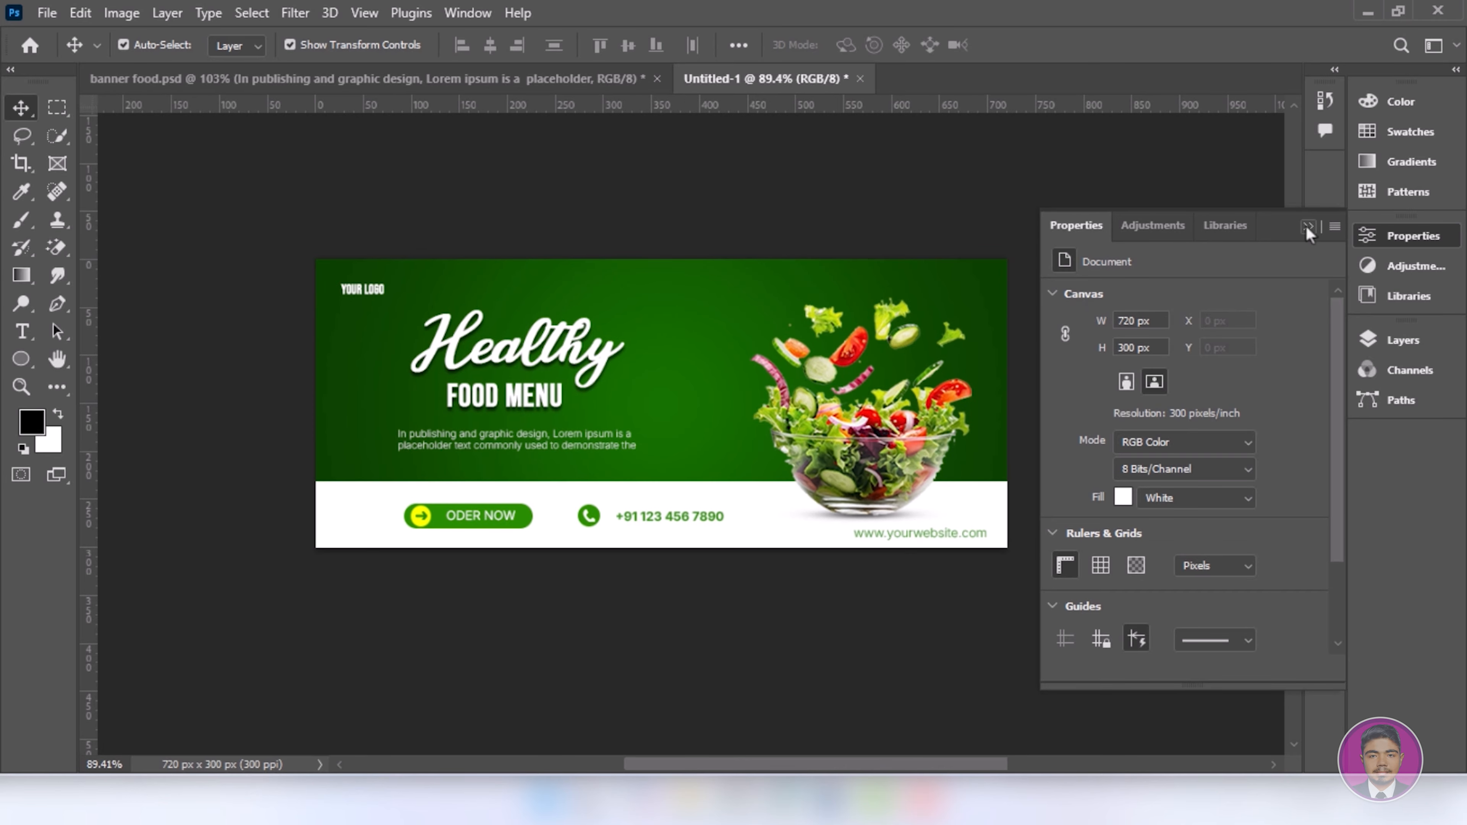
left_click(1306, 227)
scroll(684, 402, "up", 3)
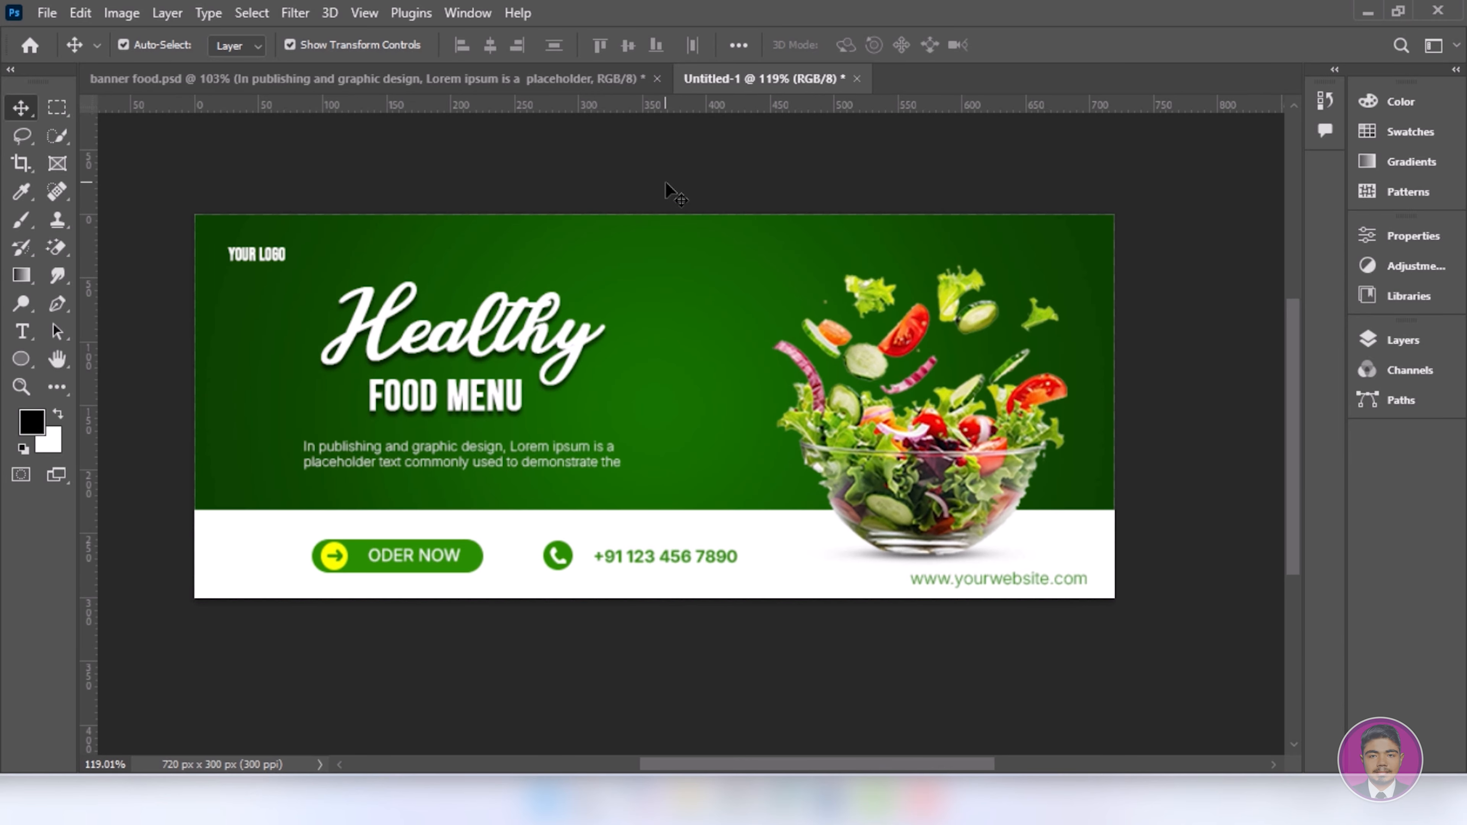